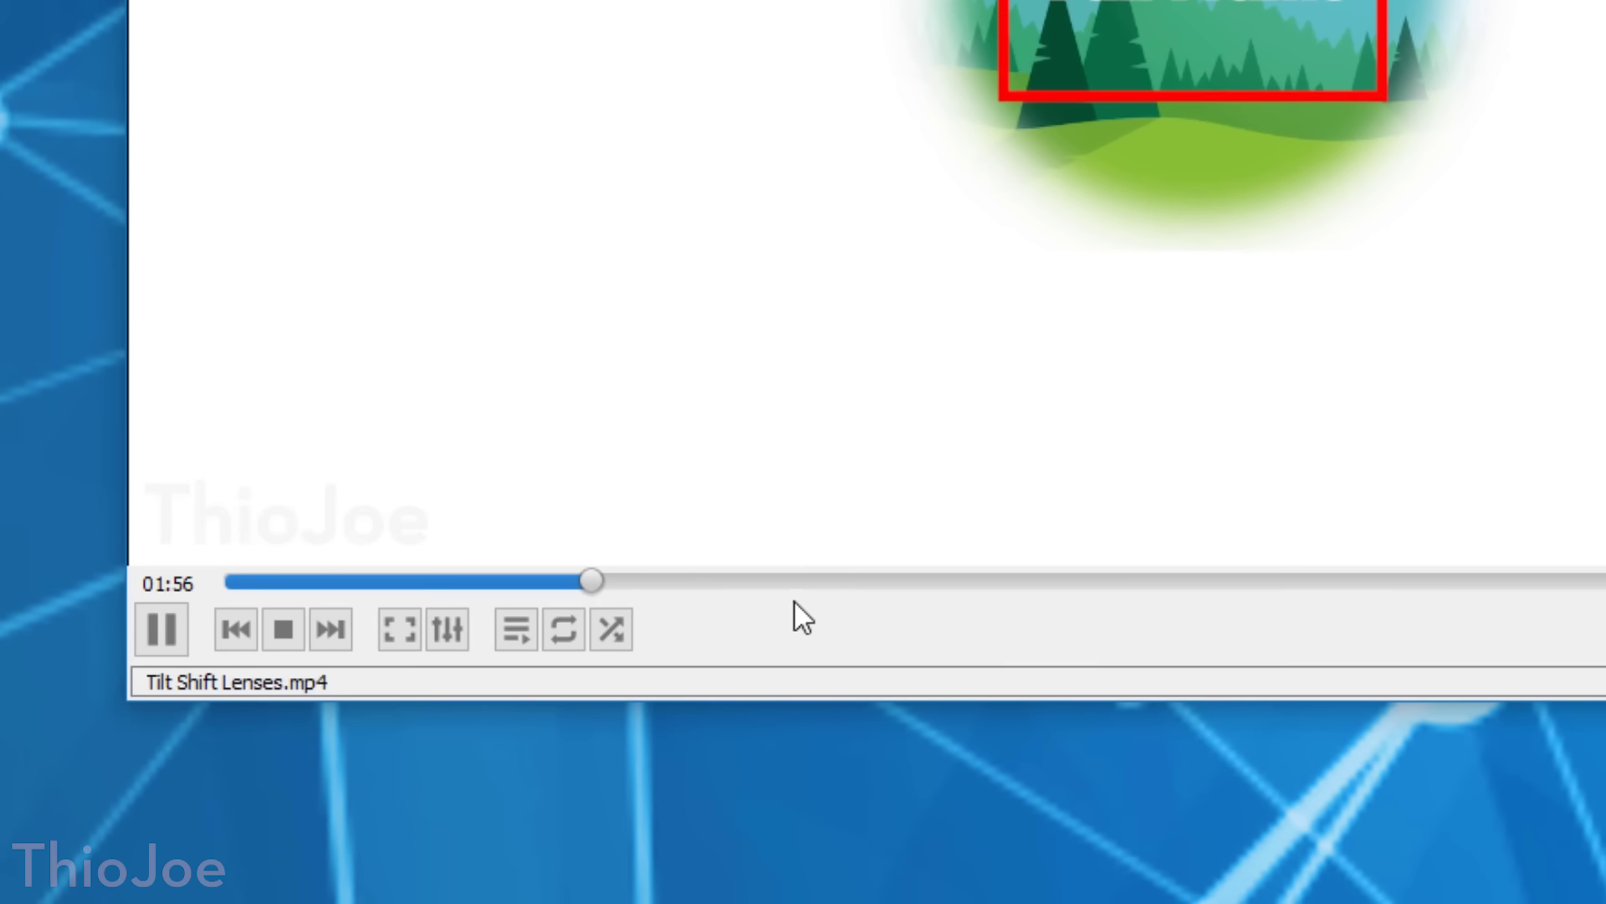
- Jump the Tilt Shift Lenses video further ahead, browse the menus, and pause it at 02:17
left_click(637, 580)
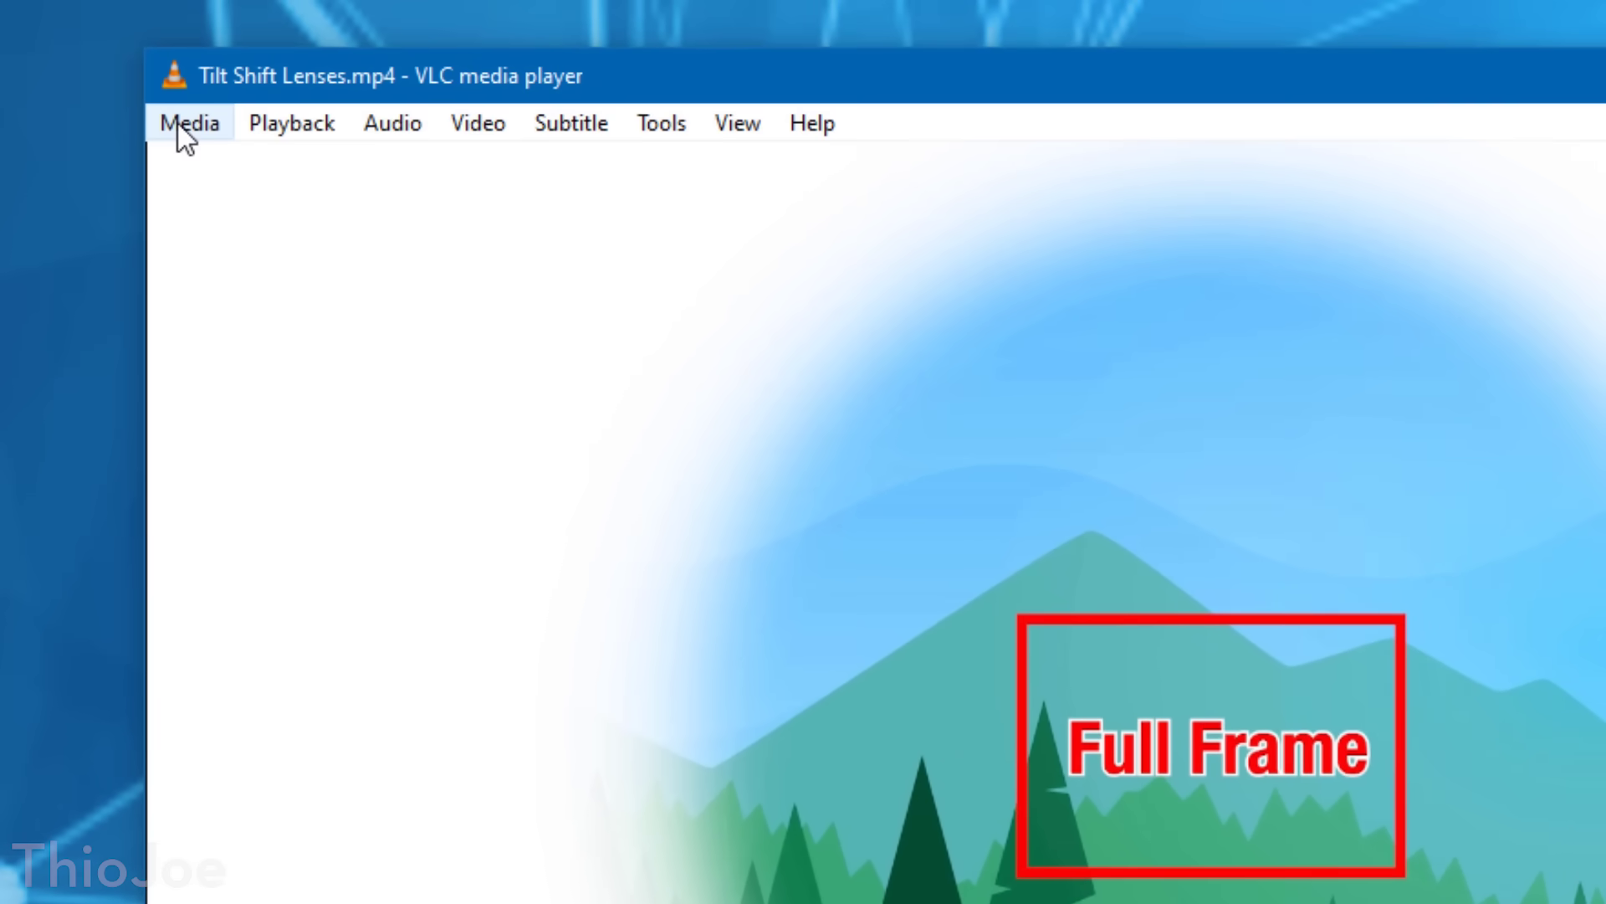
left_click(177, 123)
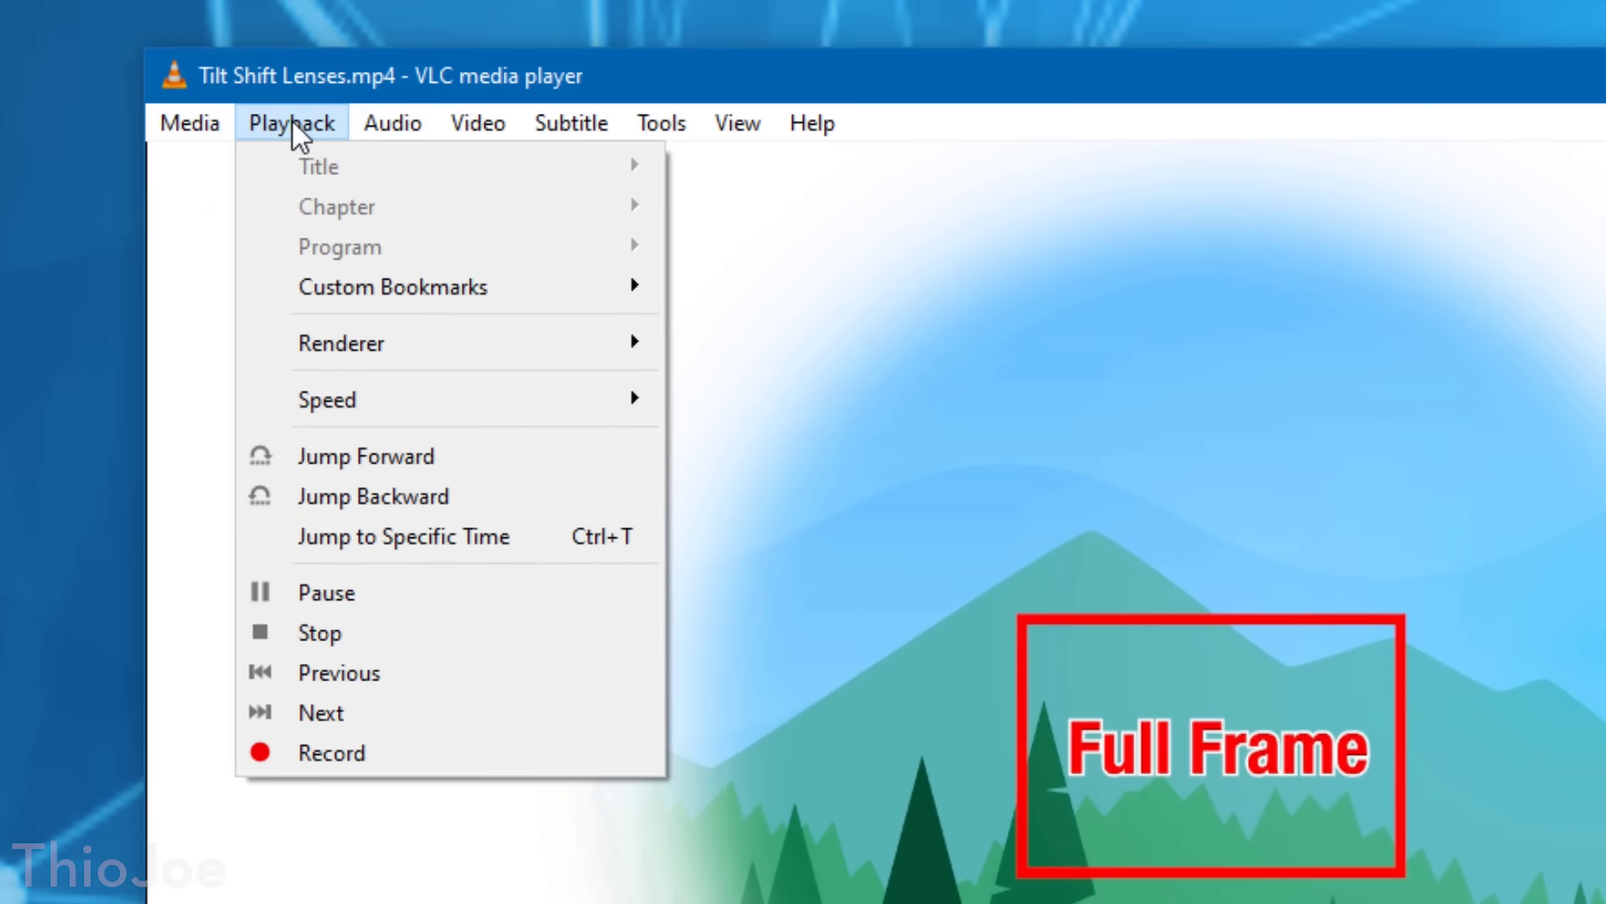
left_click(393, 125)
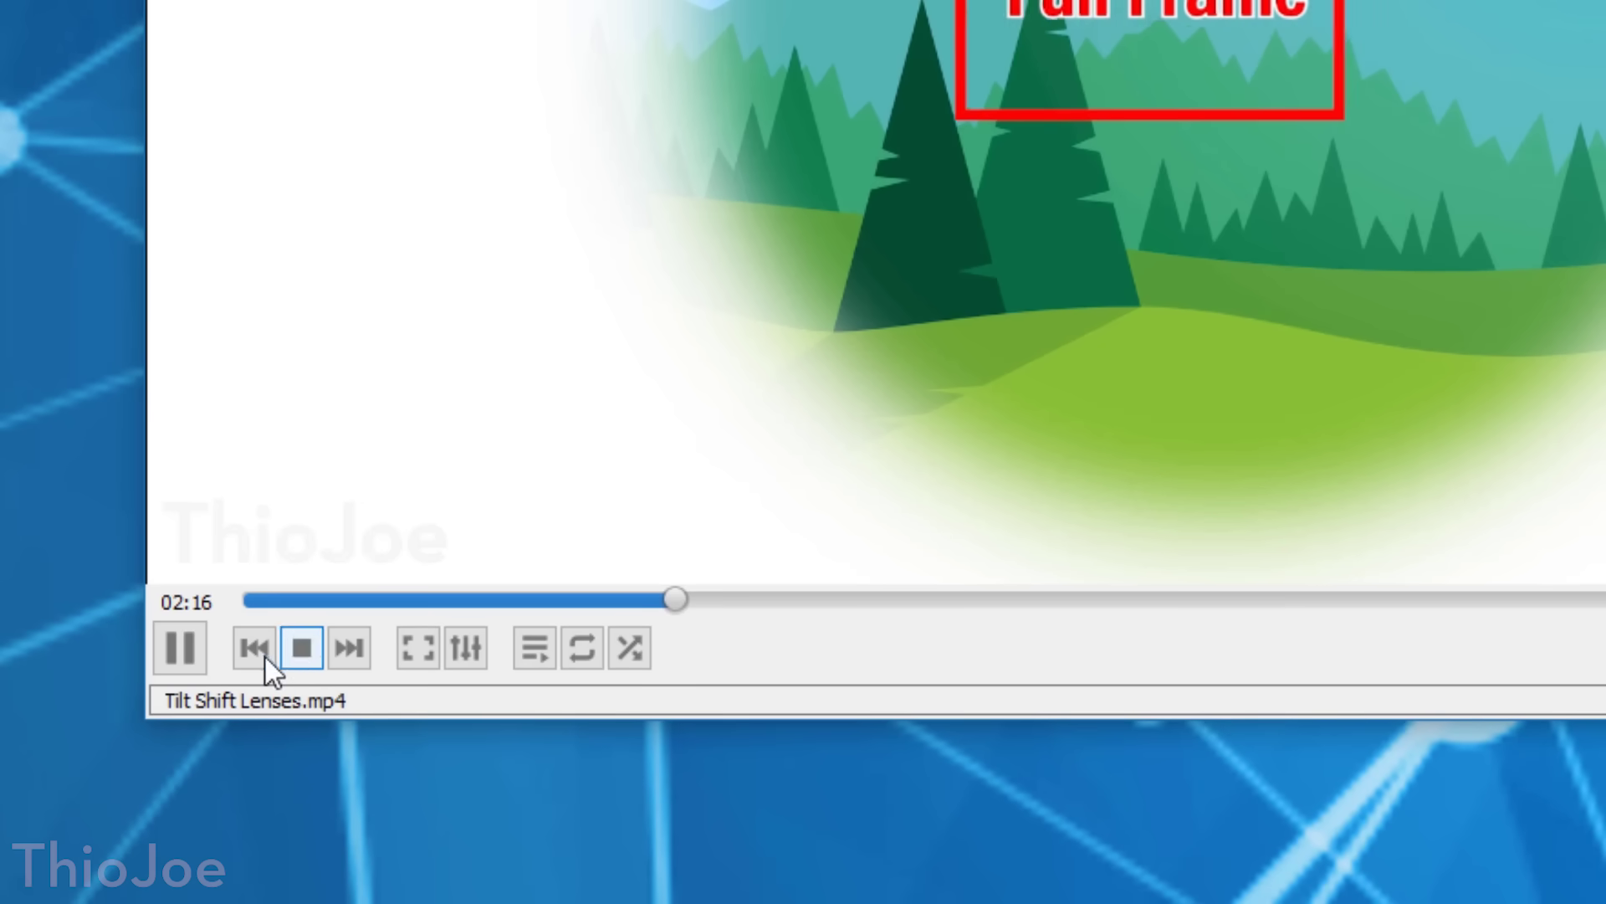
left_click(174, 656)
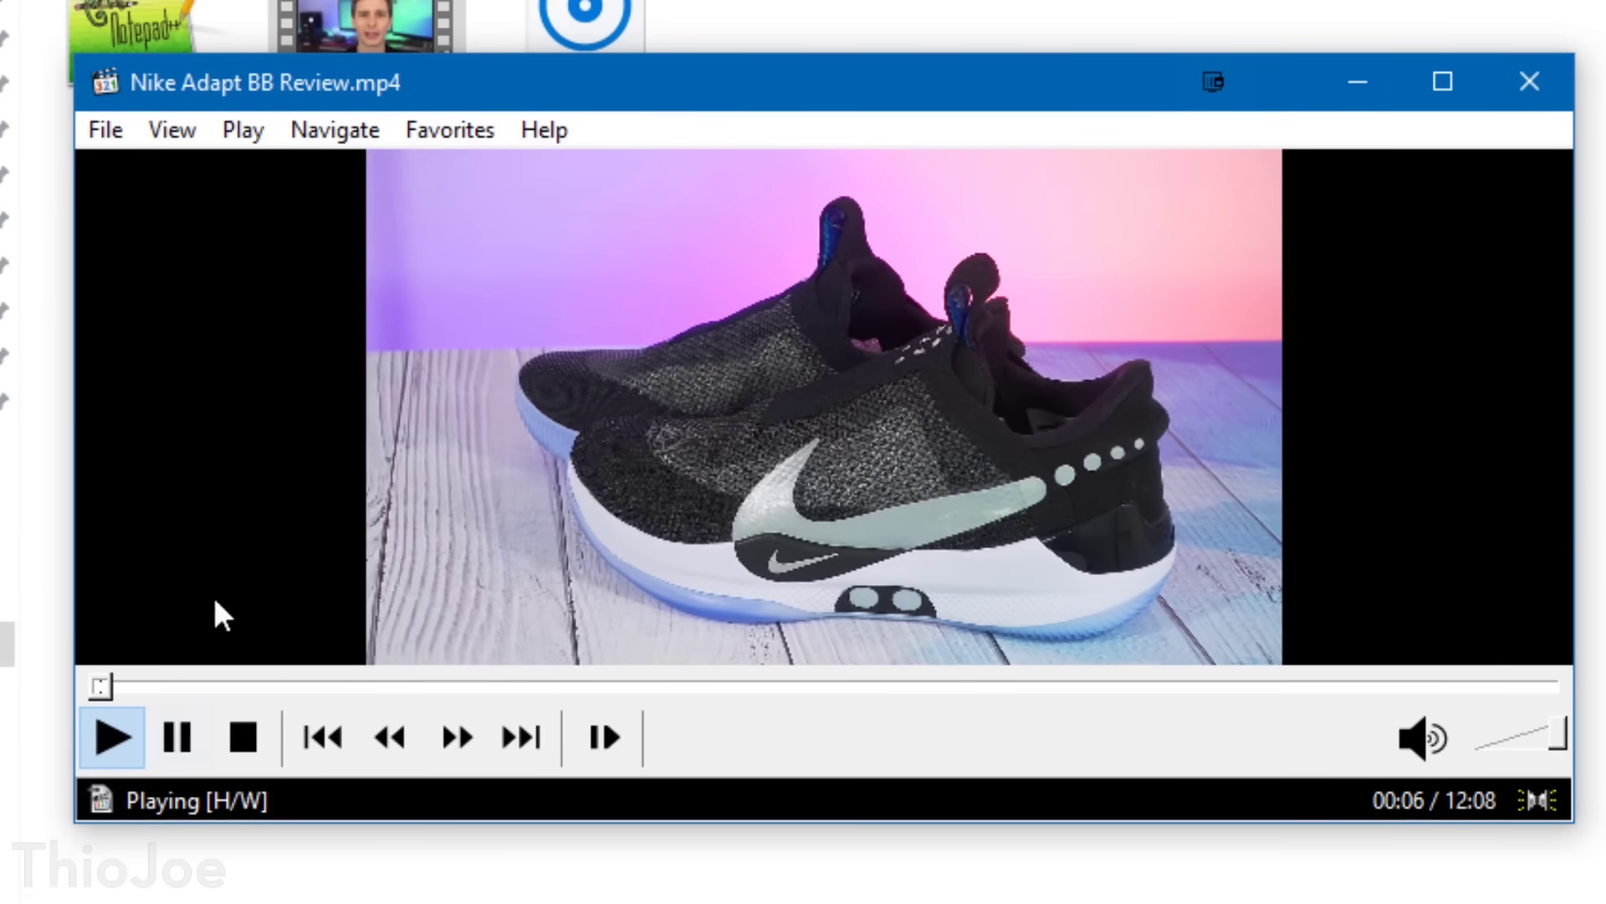
- Pause the Nike Adapt BB Review video, drag it ahead to about 07:11, and check the Play menu
left_click(157, 753)
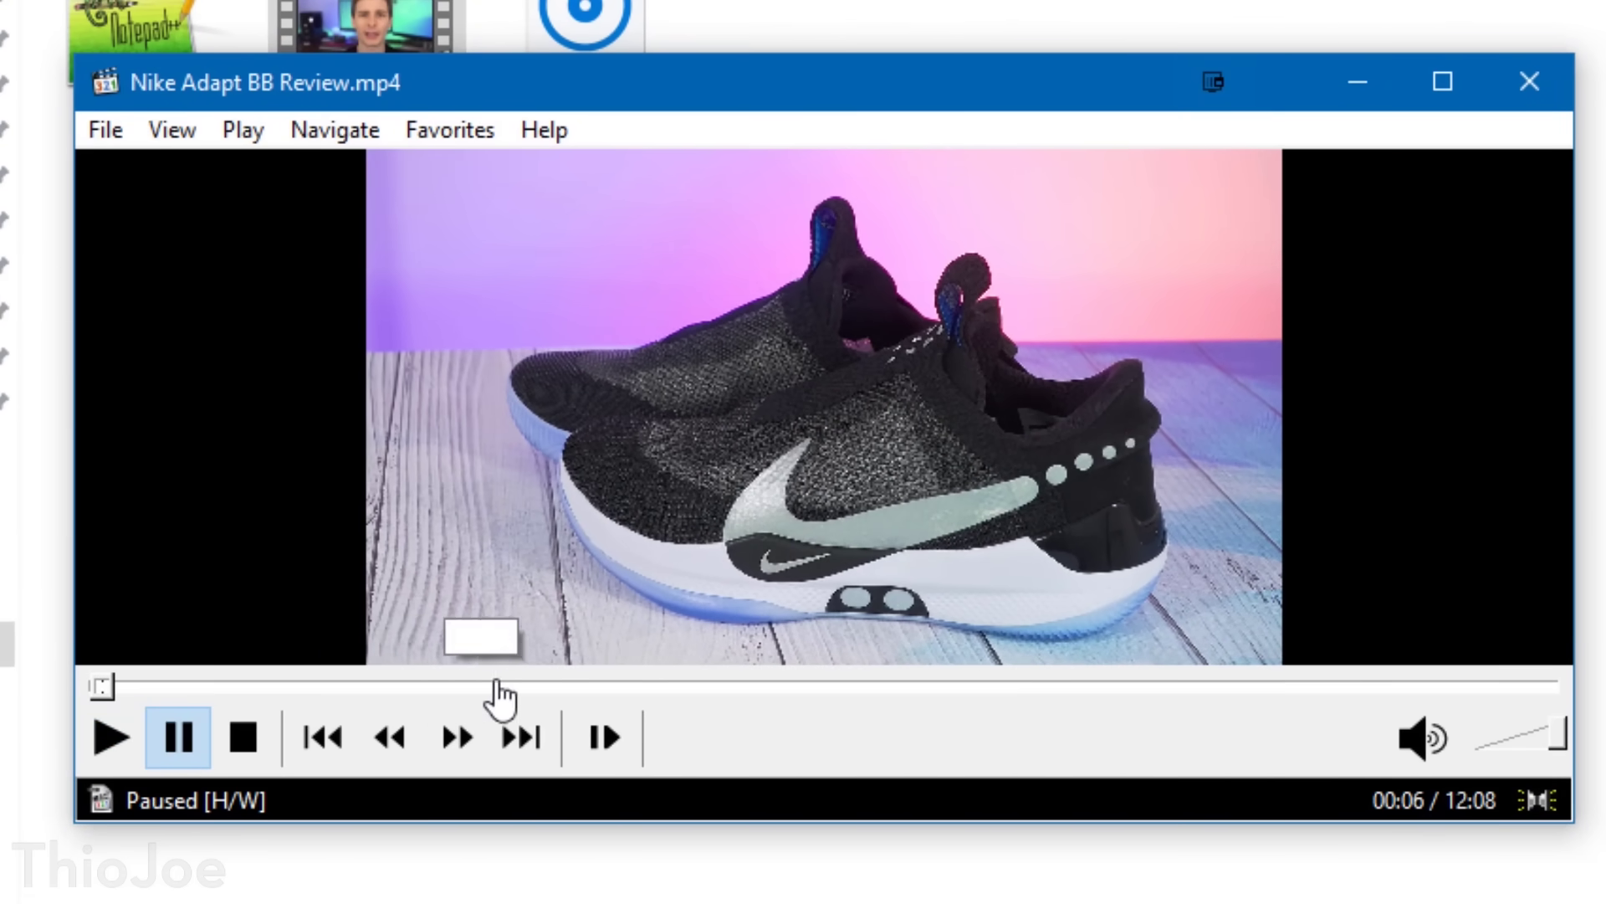
left_click_drag(440, 689, 1035, 694)
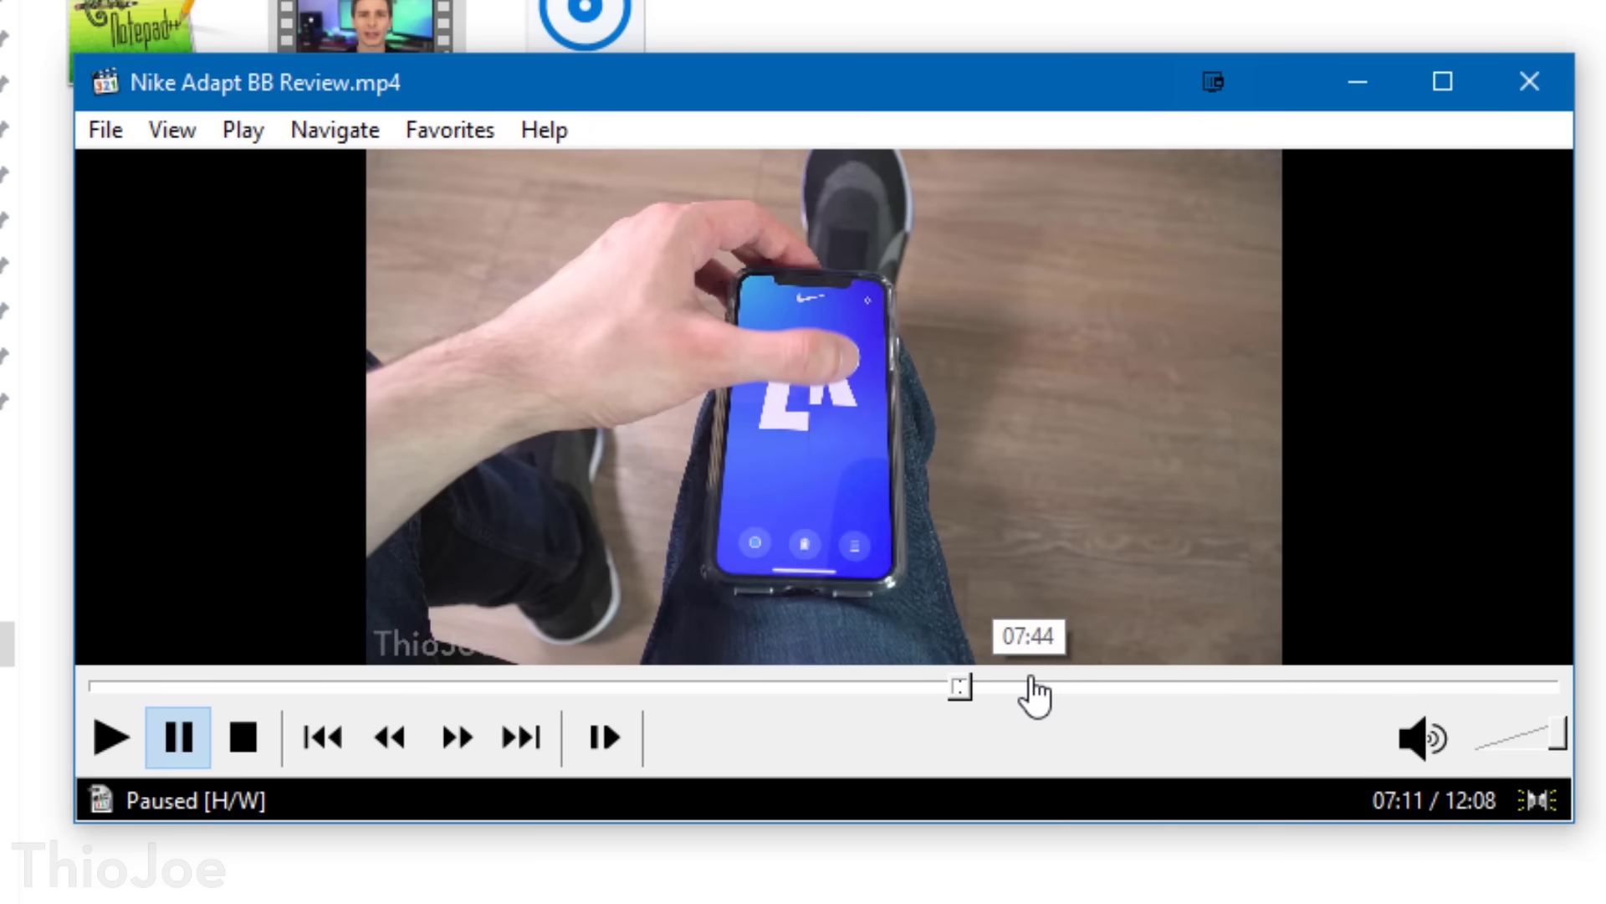
left_click(254, 134)
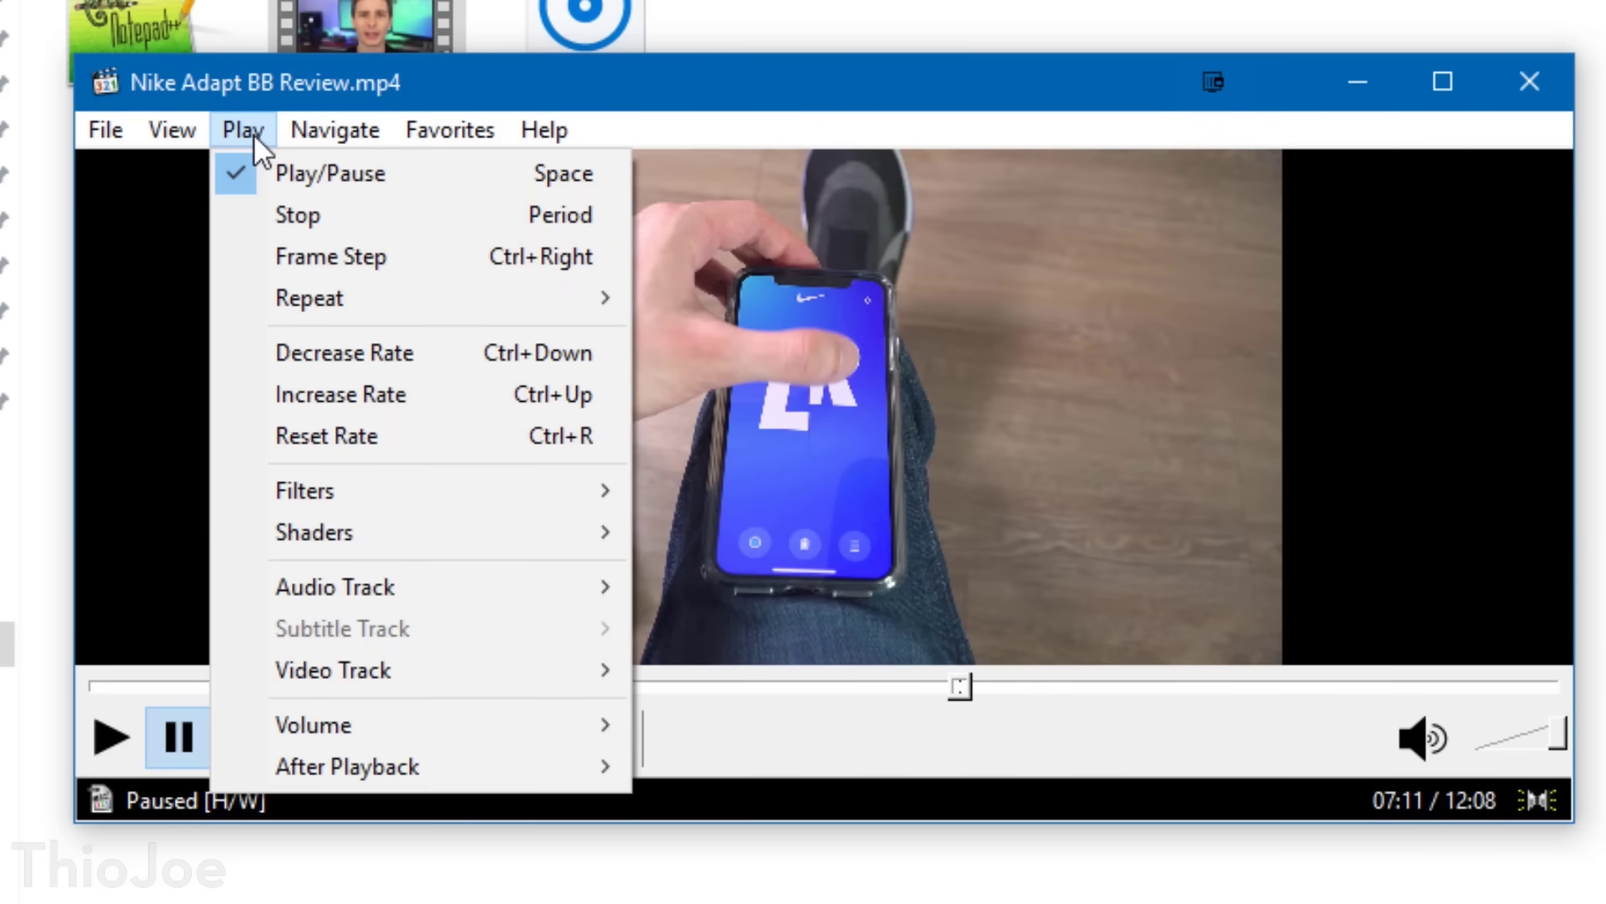
mouse_move(109, 133)
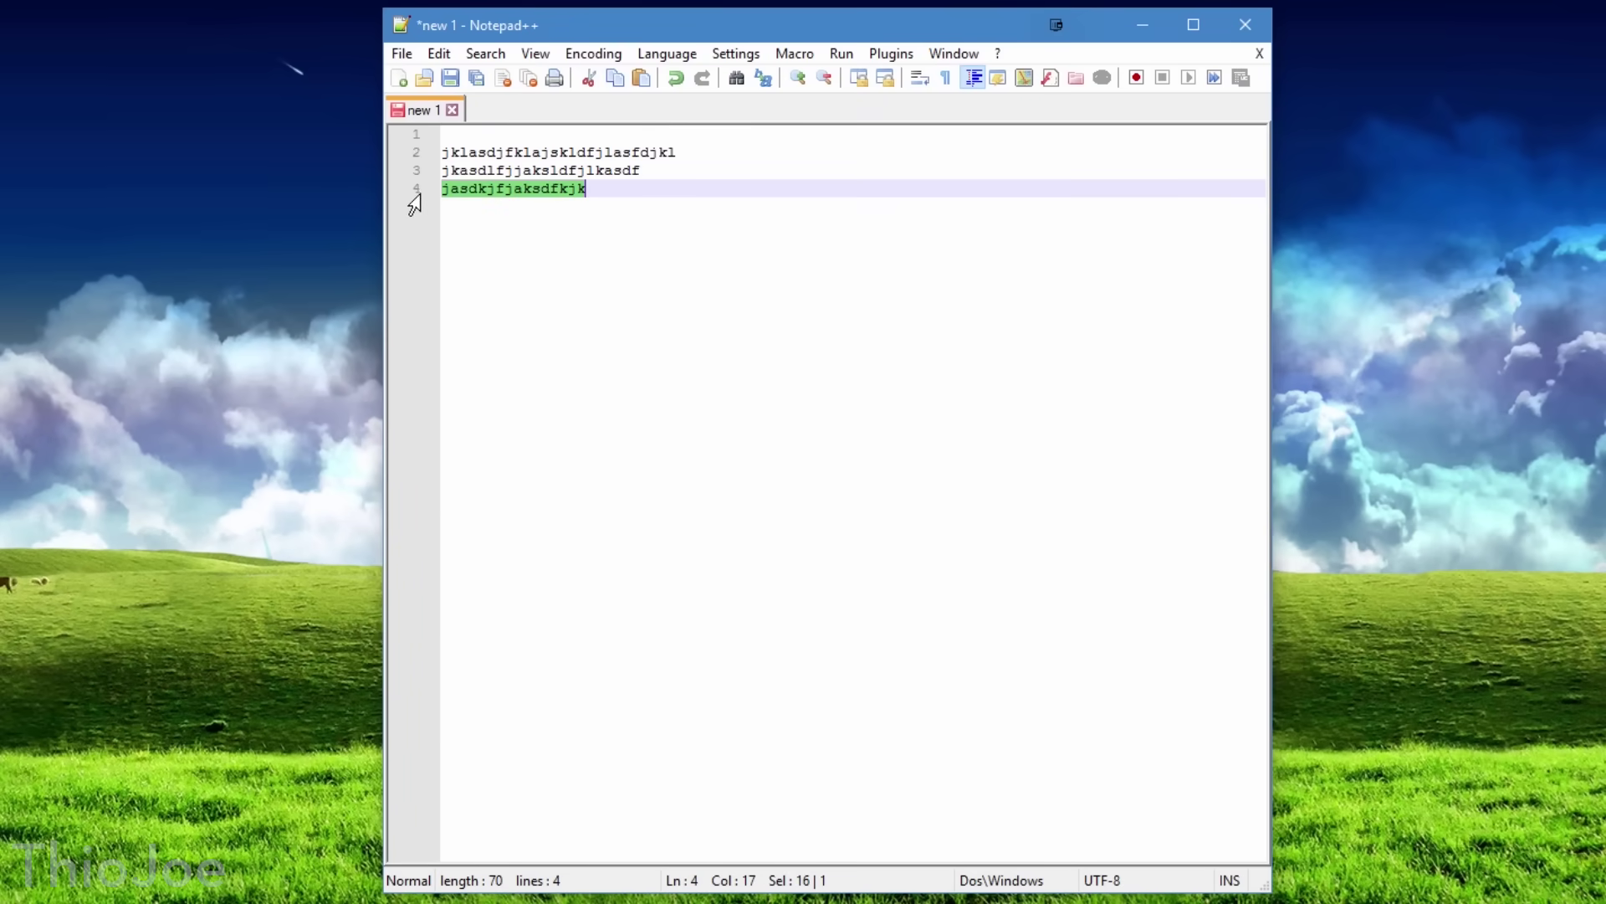
- Add a closing brace on a new line after line 4 of the scratch code
left_click(469, 155)
left_click(604, 191)
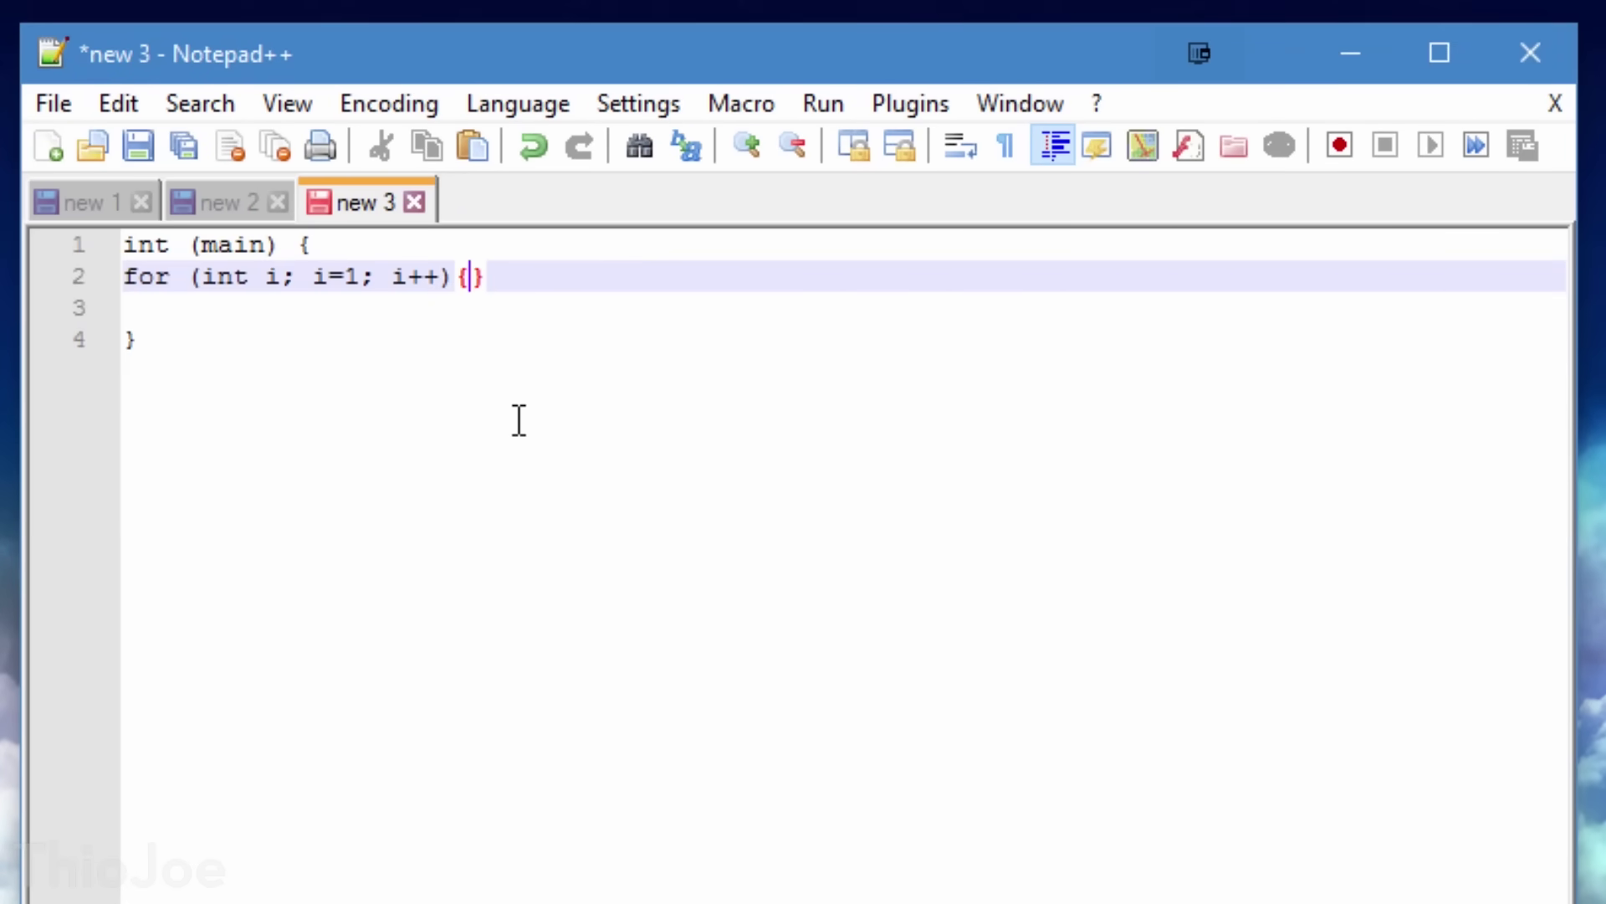
key("Return")
type("}")
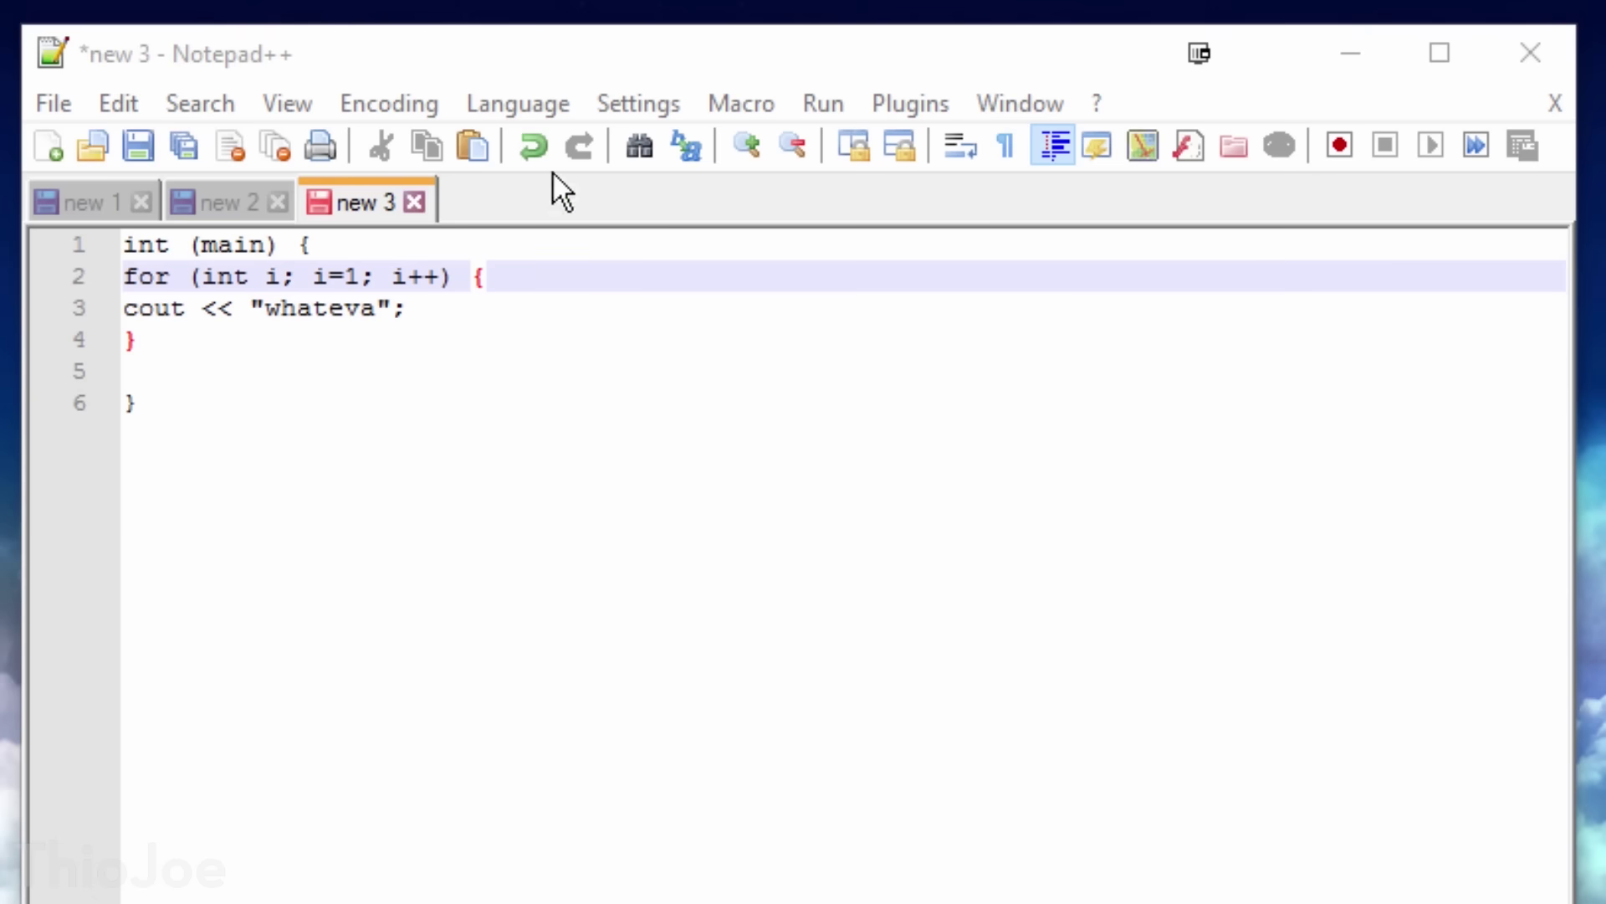
- Set the new 3 document's syntax highlighting to C++ and check lines 2 to 4
left_click(518, 103)
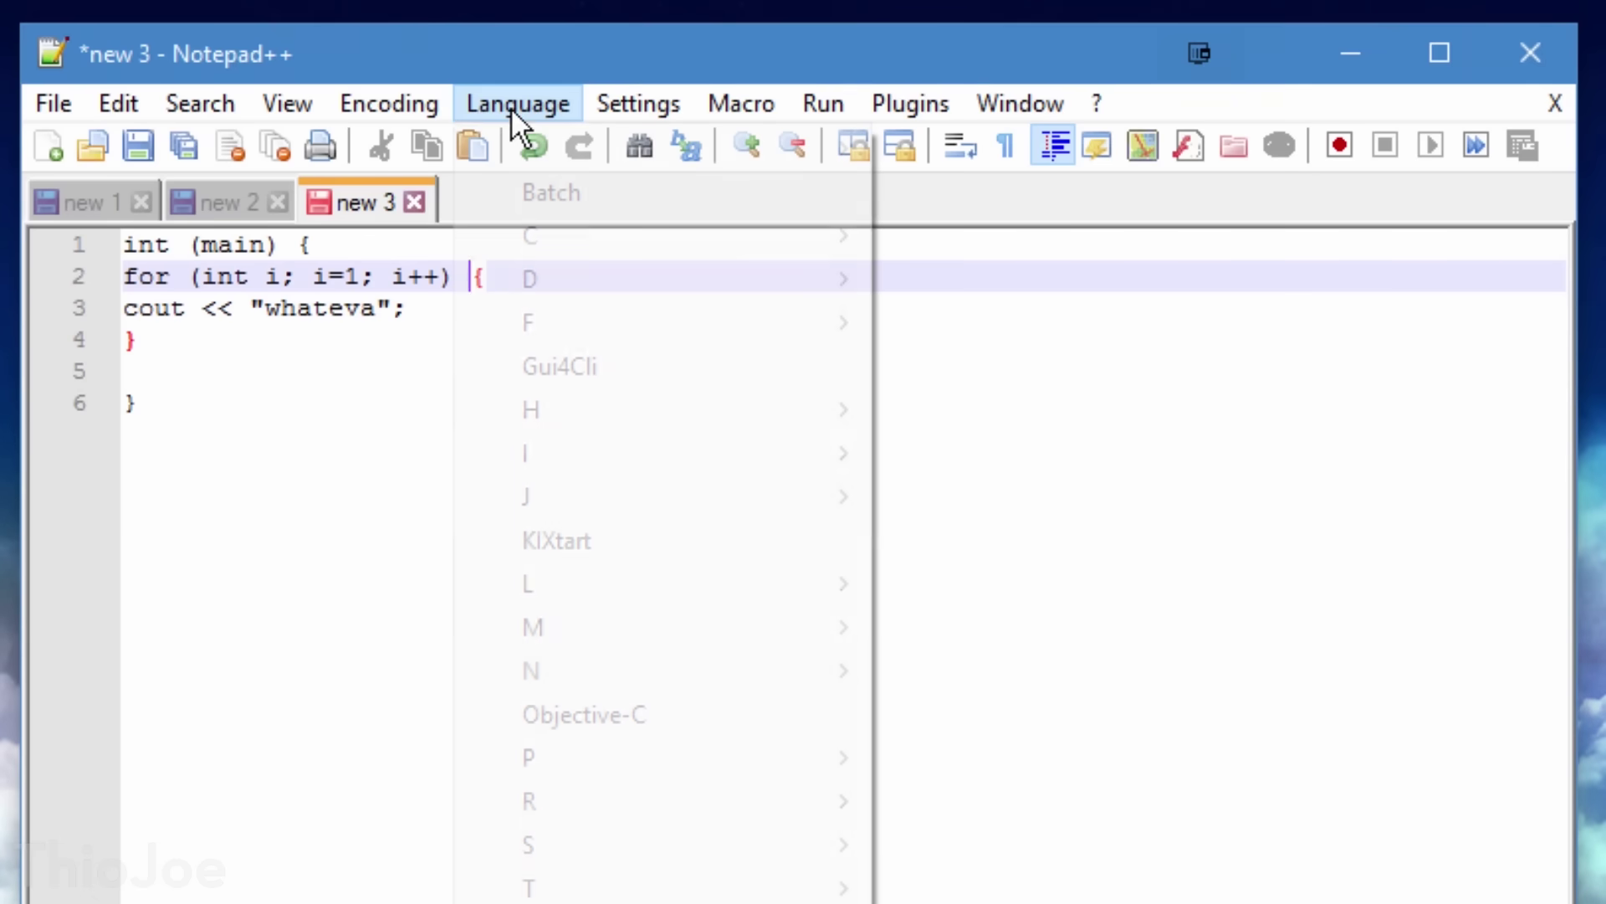
mouse_move(580, 244)
left_click(1007, 324)
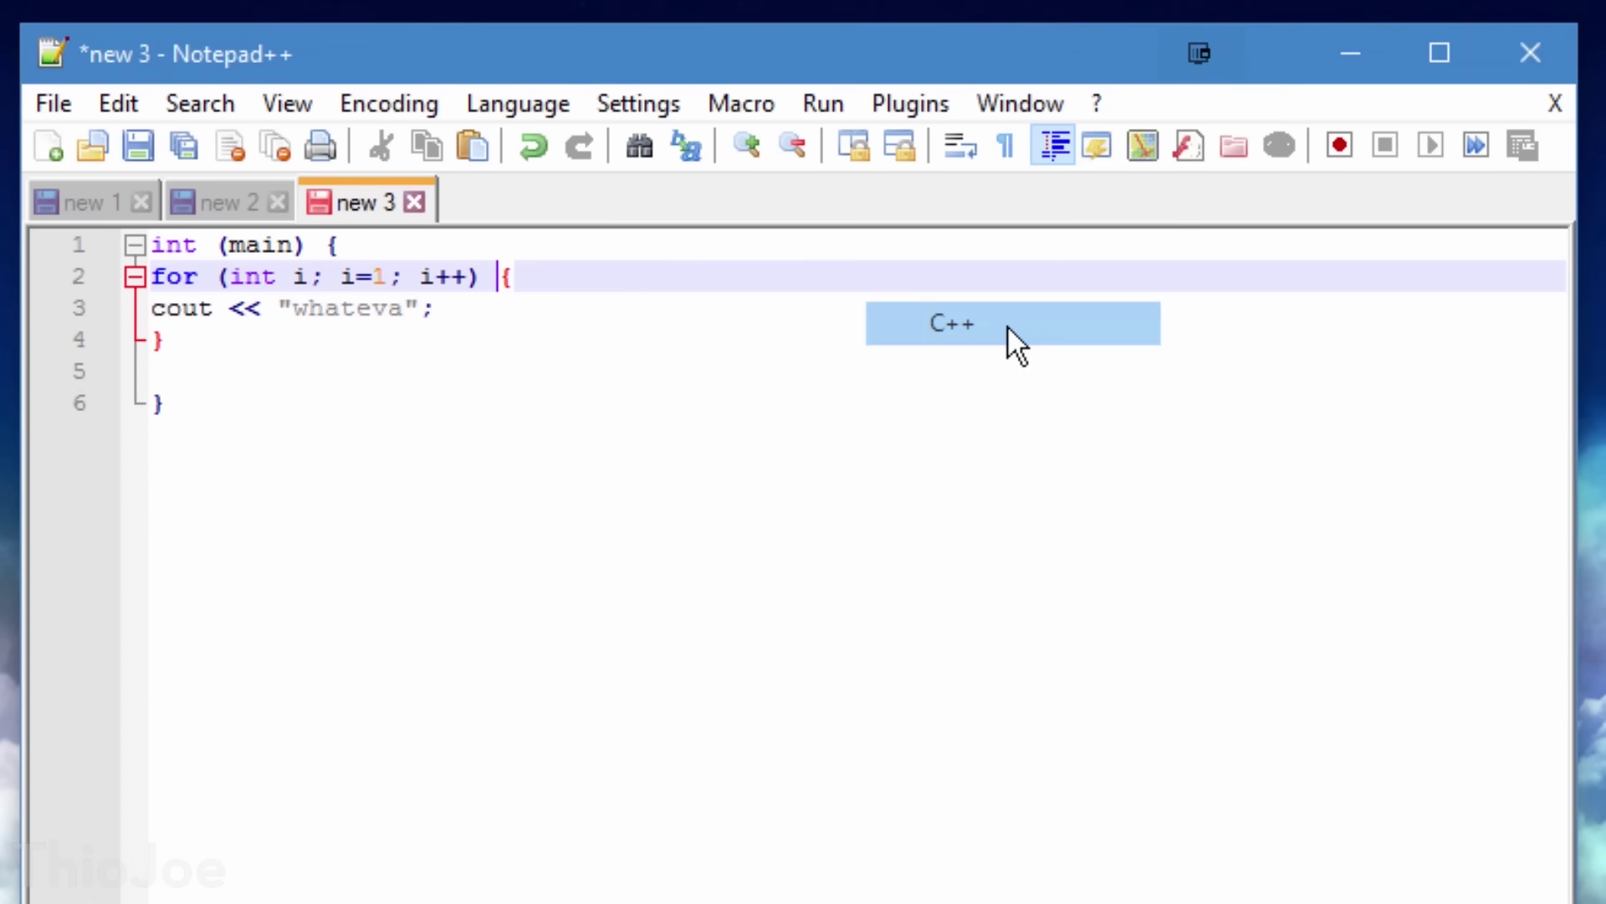
left_click_drag(84, 276, 84, 373)
left_click(327, 452)
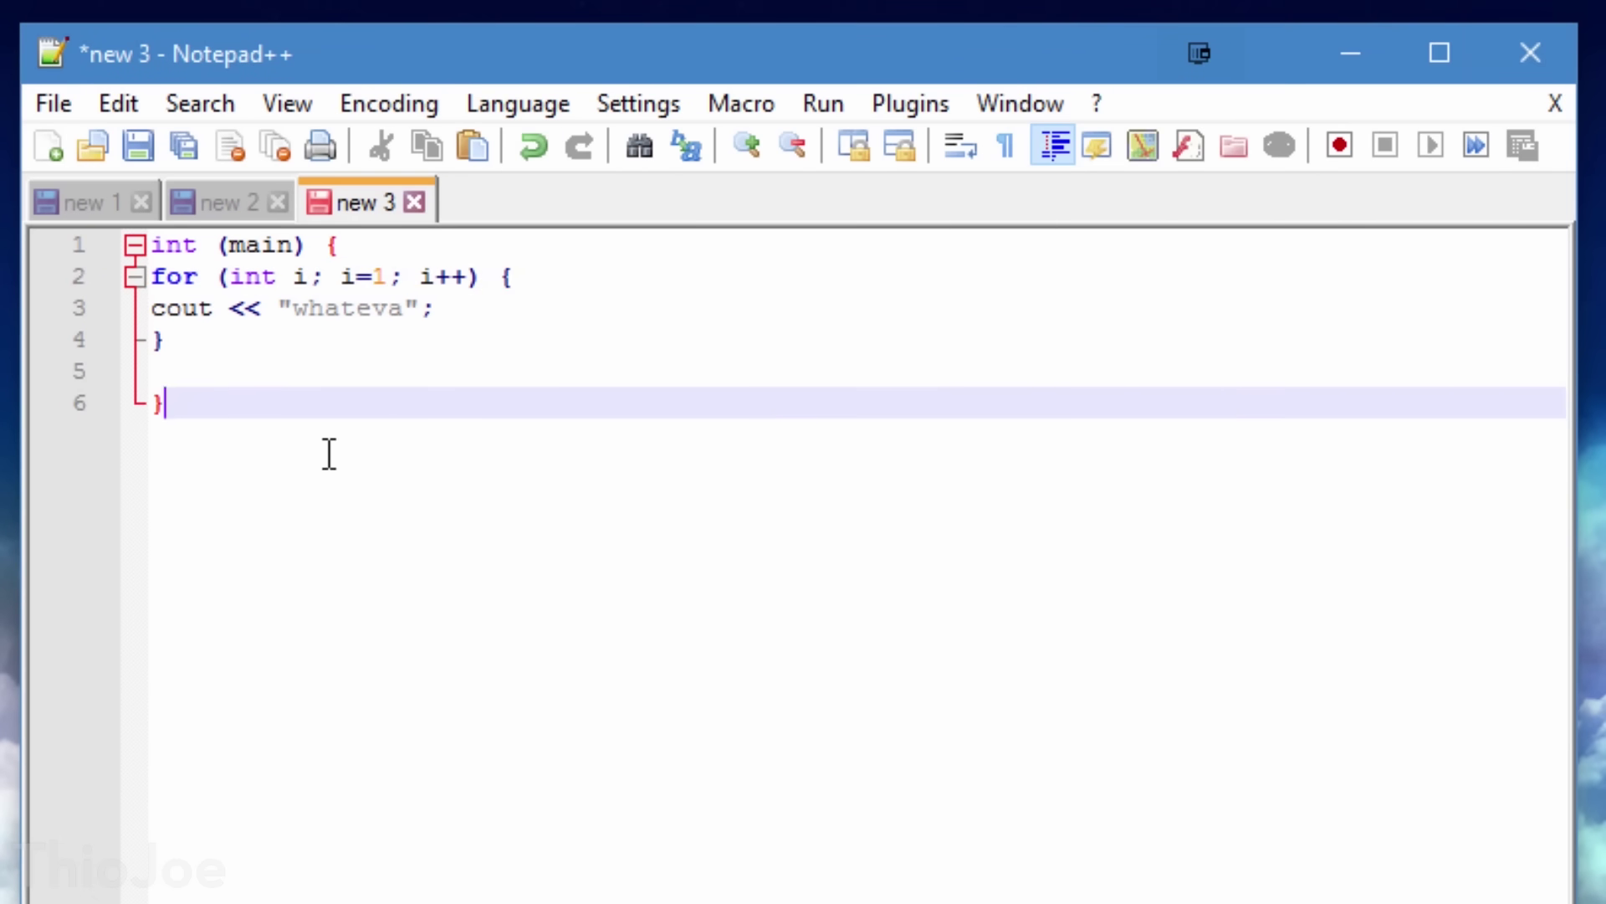
key("Up")
key("Up")
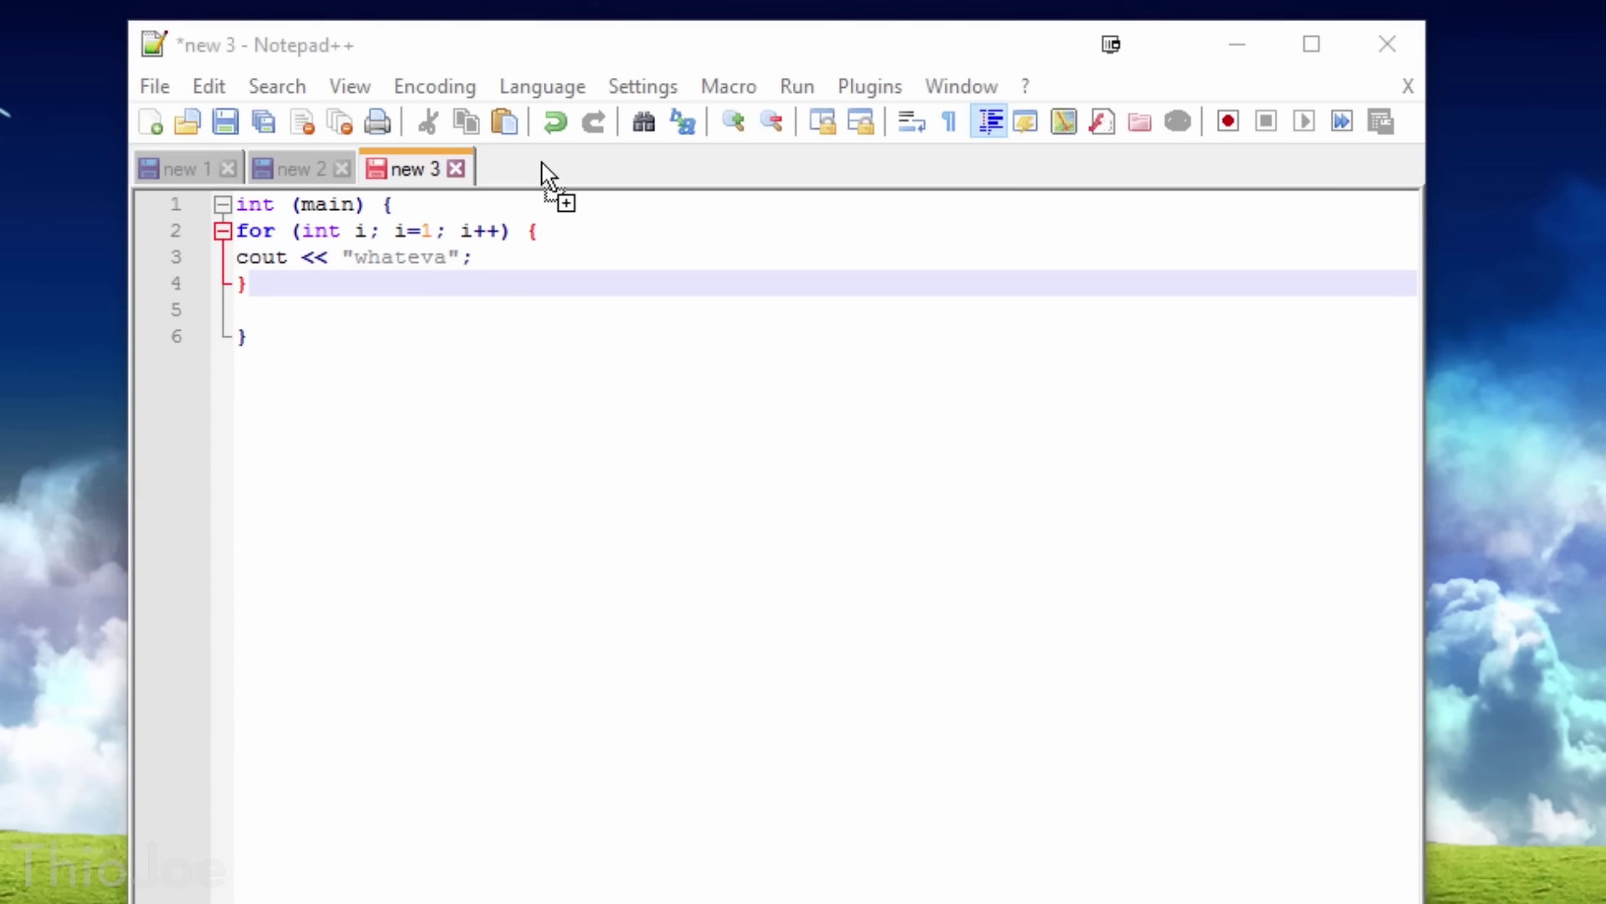
- Open main.cpp in the editor and move through its lines, including after return 0;
left_click_drag(544, 168, 556, 186)
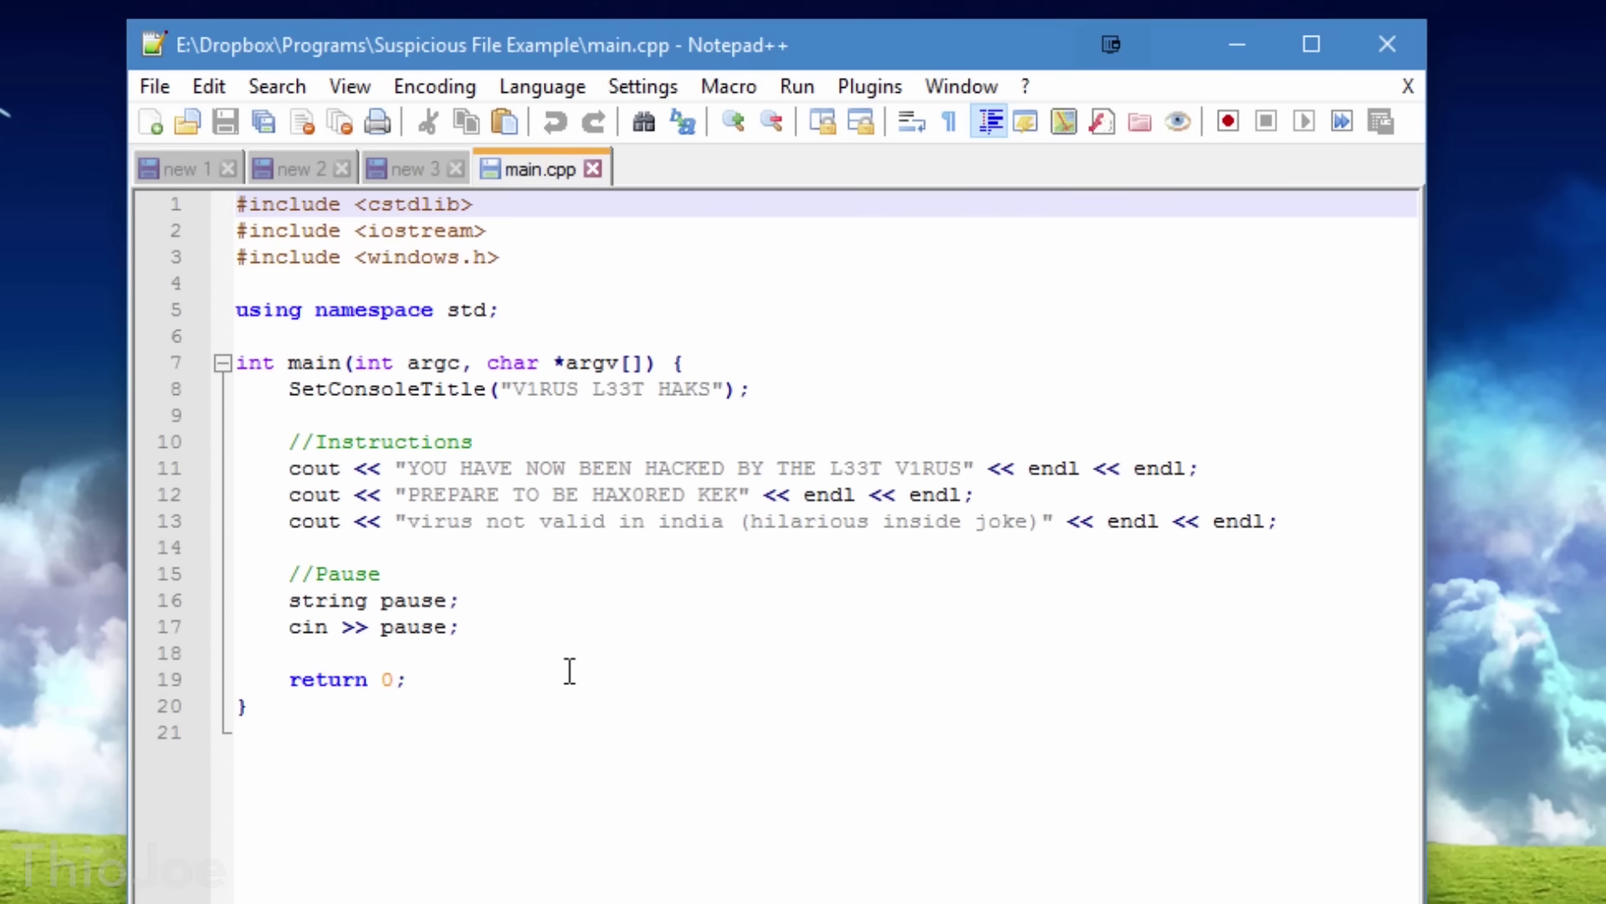
left_click(548, 735)
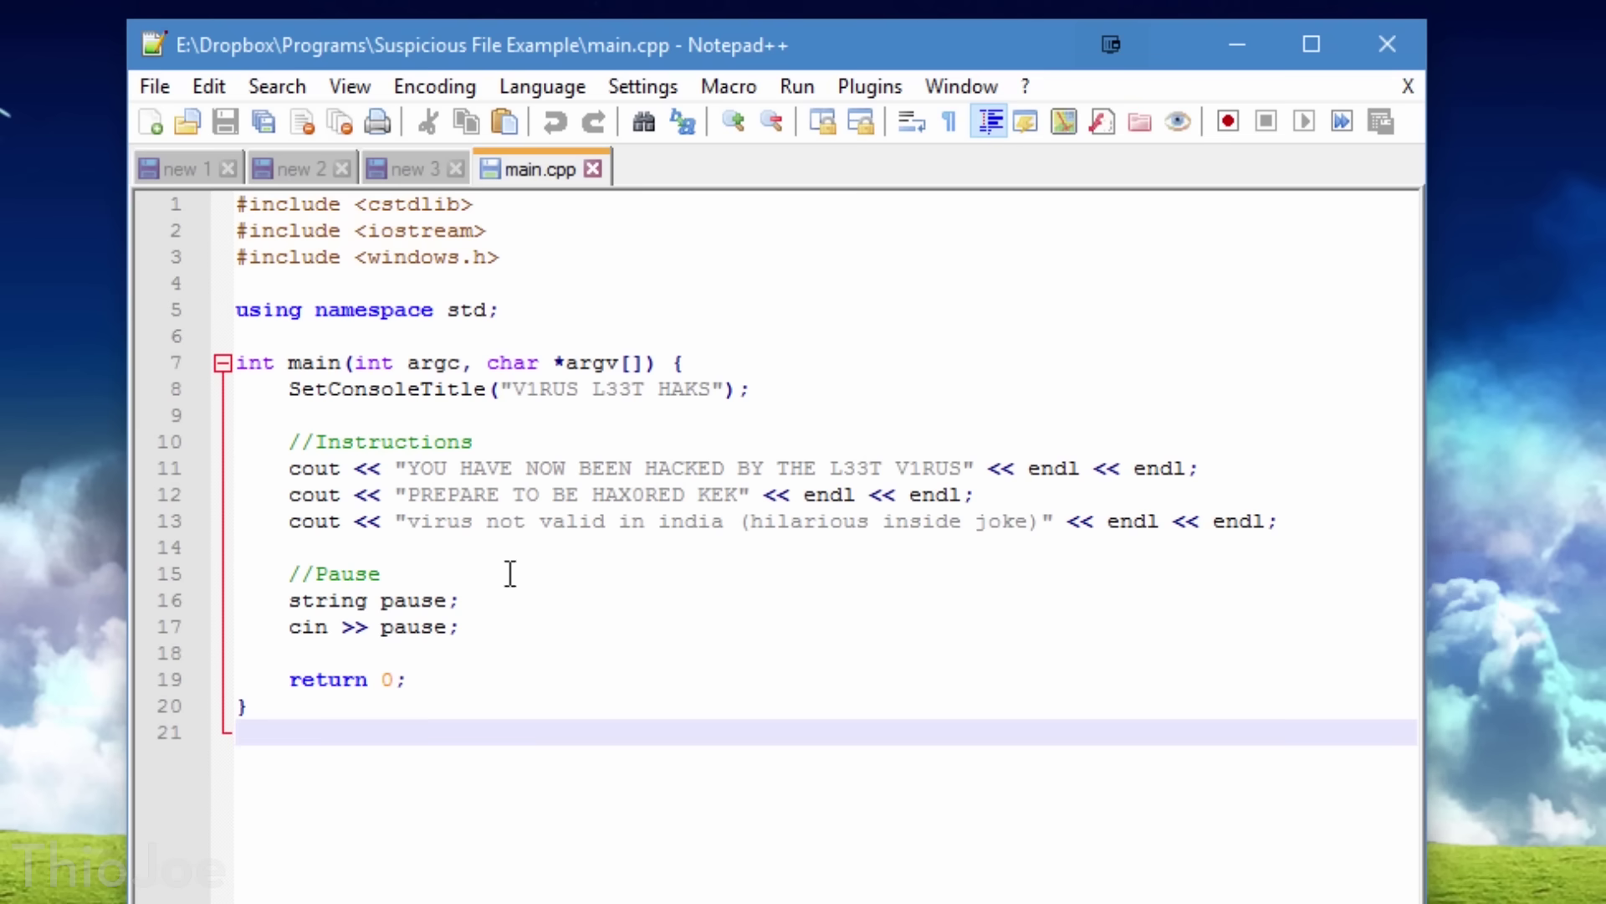
left_click(333, 330)
left_click(485, 682)
left_click(487, 757)
left_click(373, 286)
left_click(444, 311)
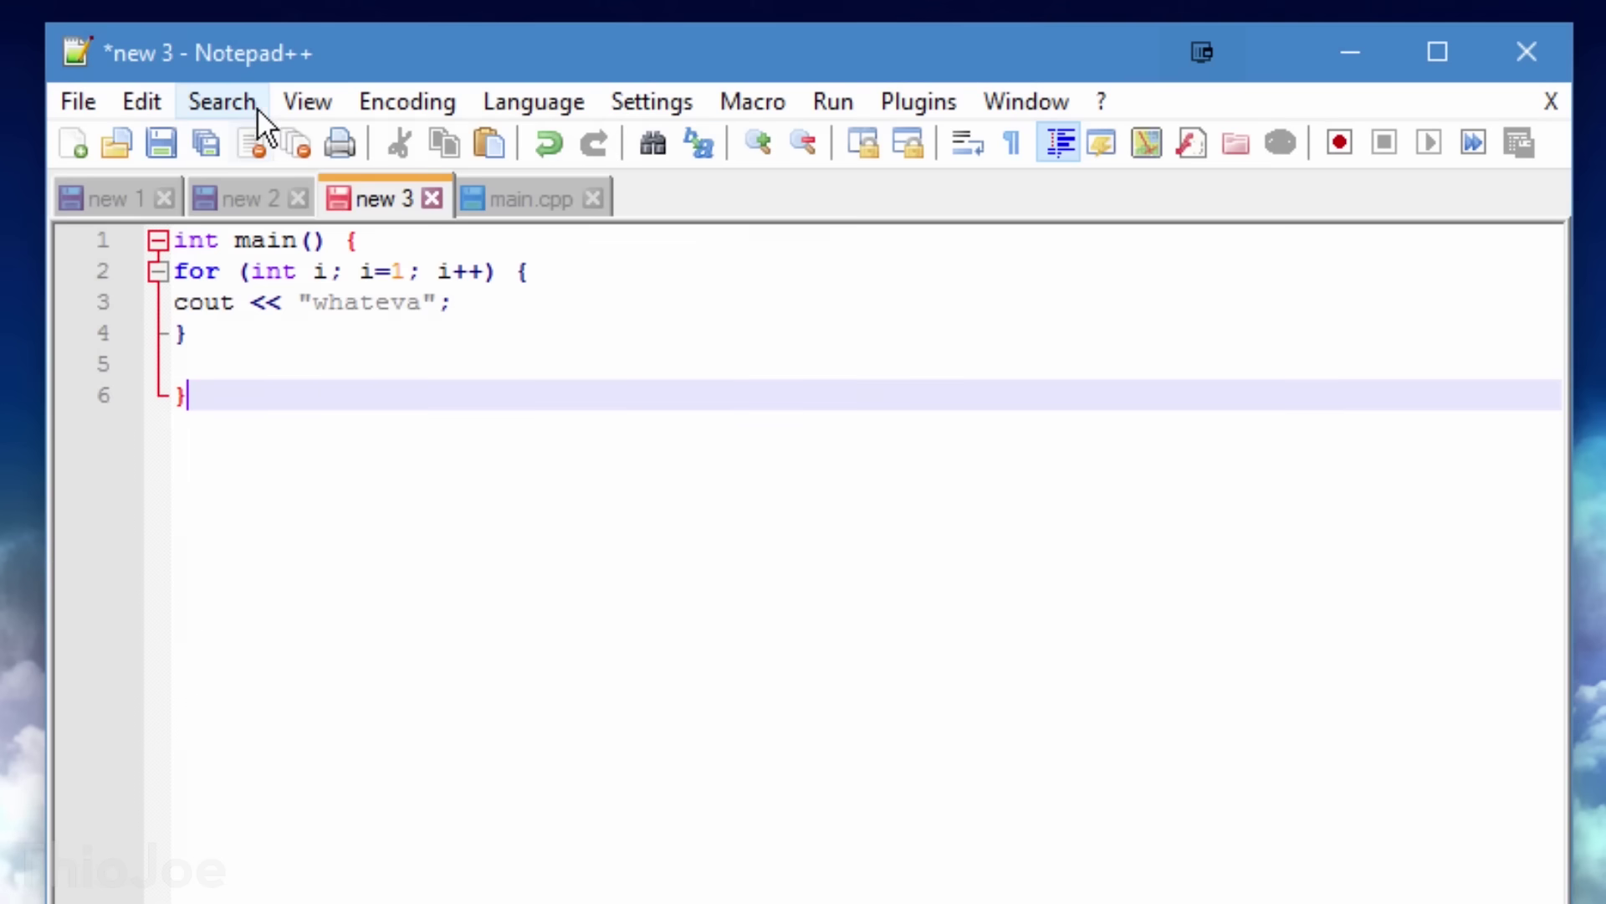
- Open Search > Find in Files and clear the old search term 'twitter'
left_click(258, 109)
left_click(266, 191)
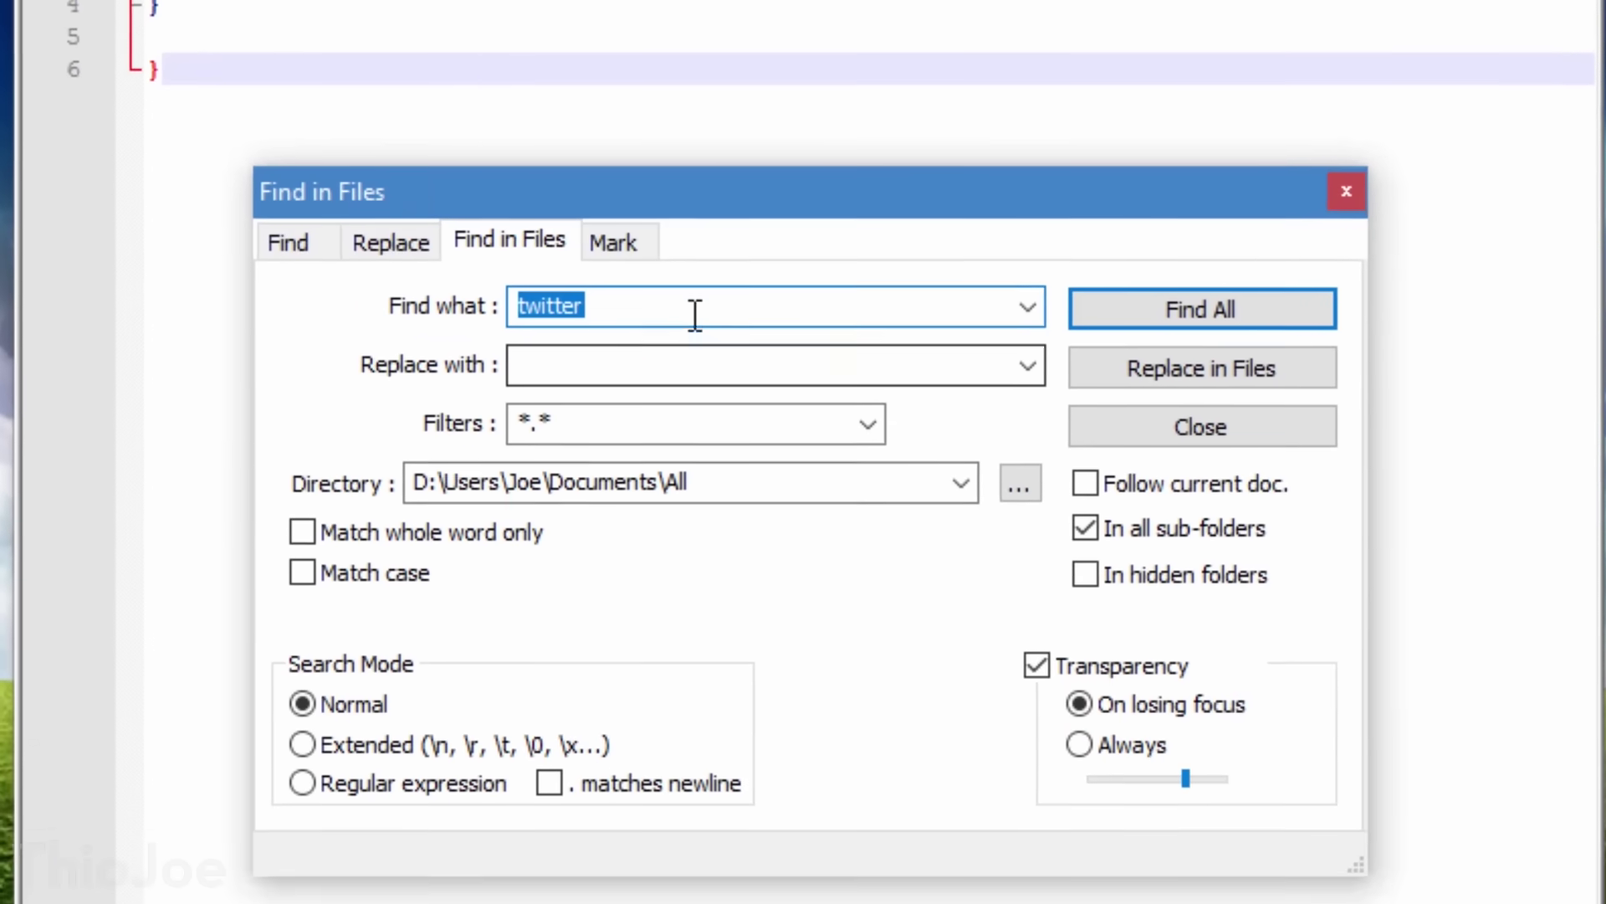
left_click(705, 623)
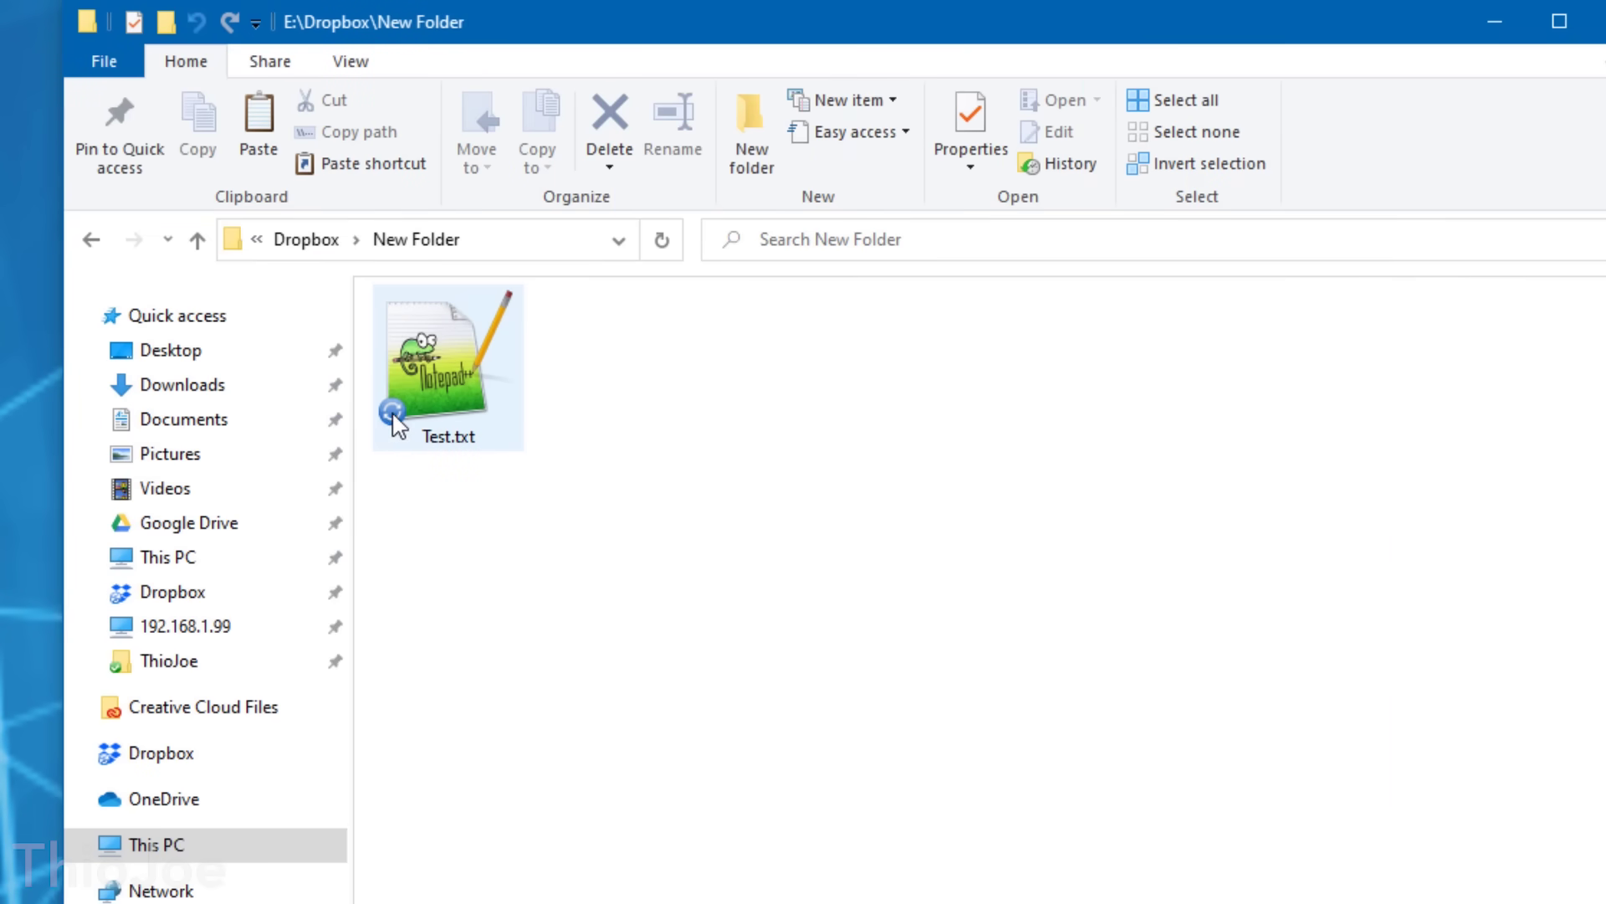
- Select Test.txt in E:\Dropbox\New Folder and bring up its right-click menu
left_click(462, 456)
right_click(462, 457)
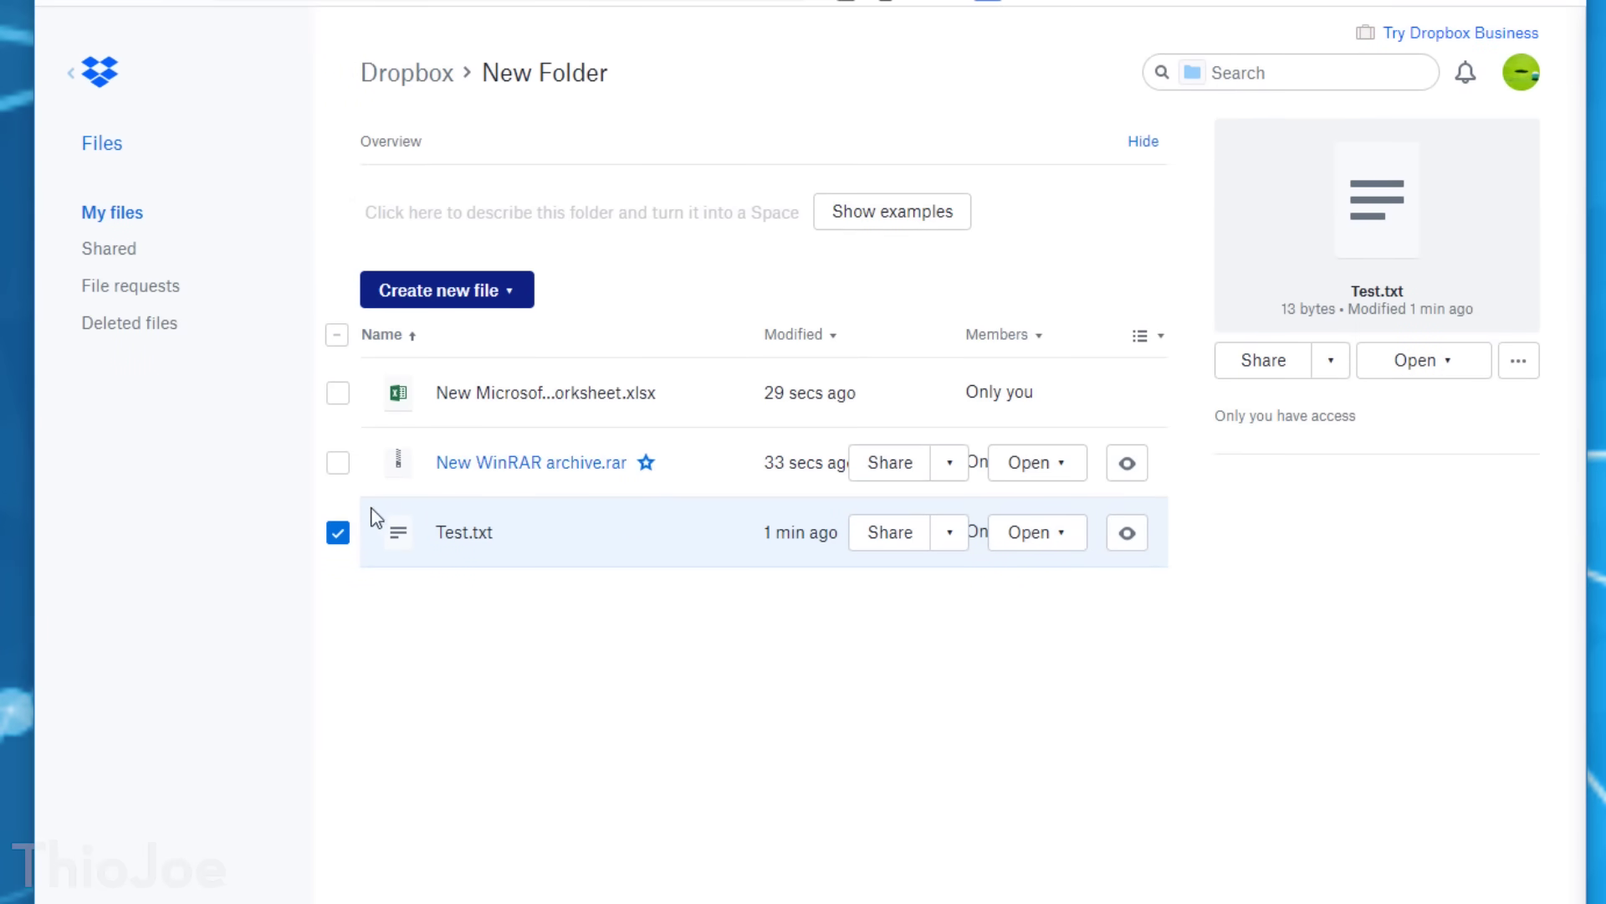
- Tick the Excel worksheet, WinRAR archive and Test.txt, review their extra actions, then deselect all
left_click(338, 532)
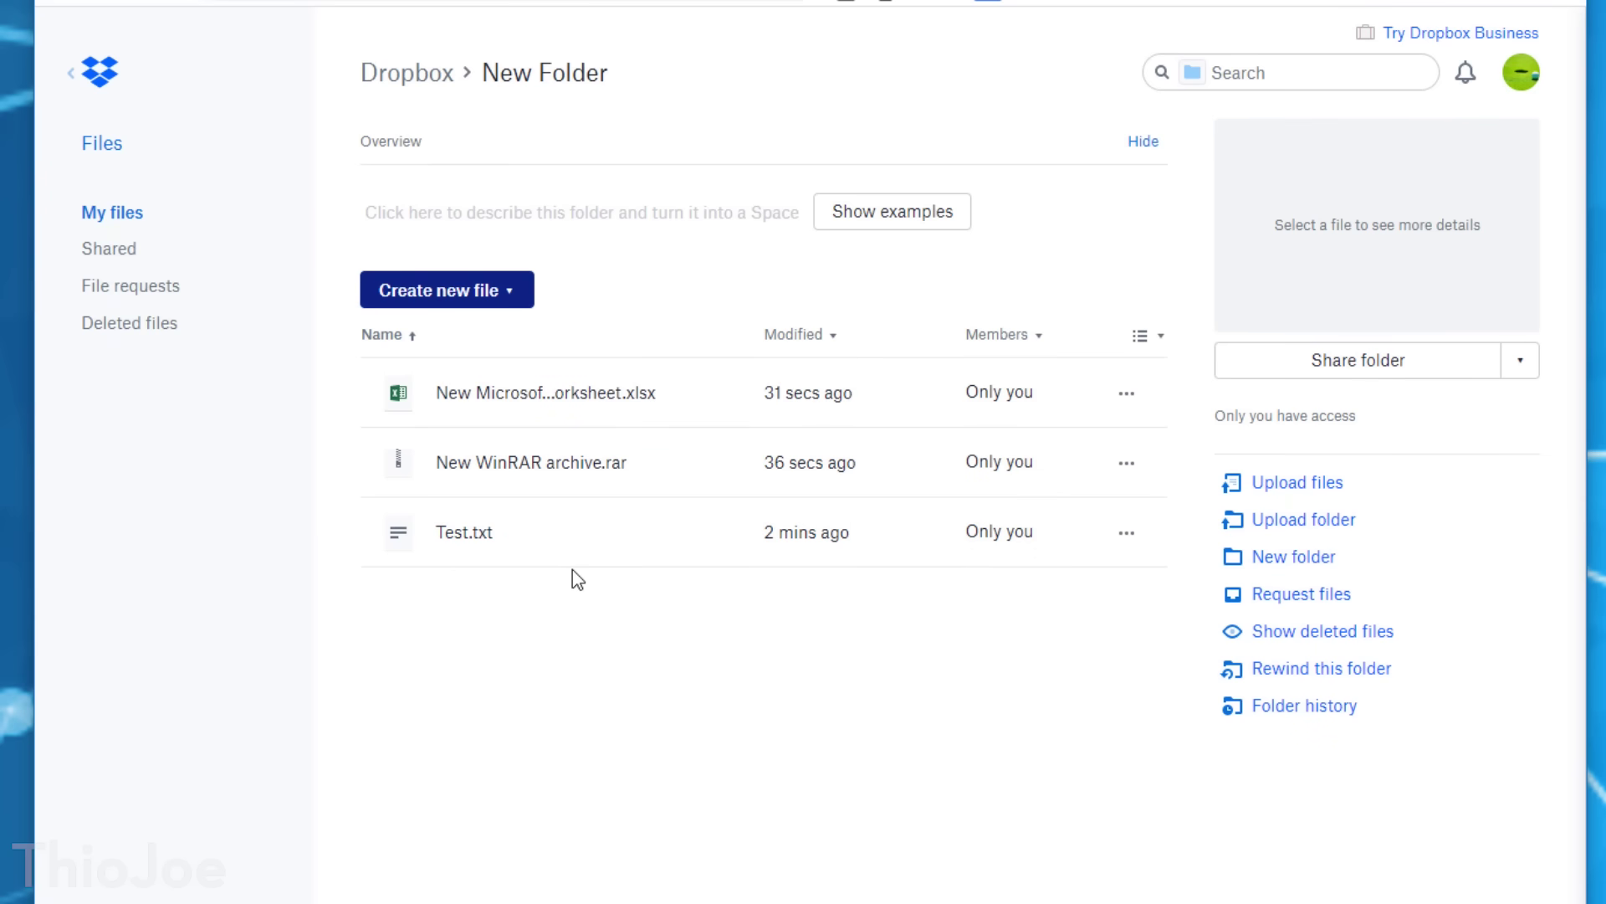
left_click(338, 393)
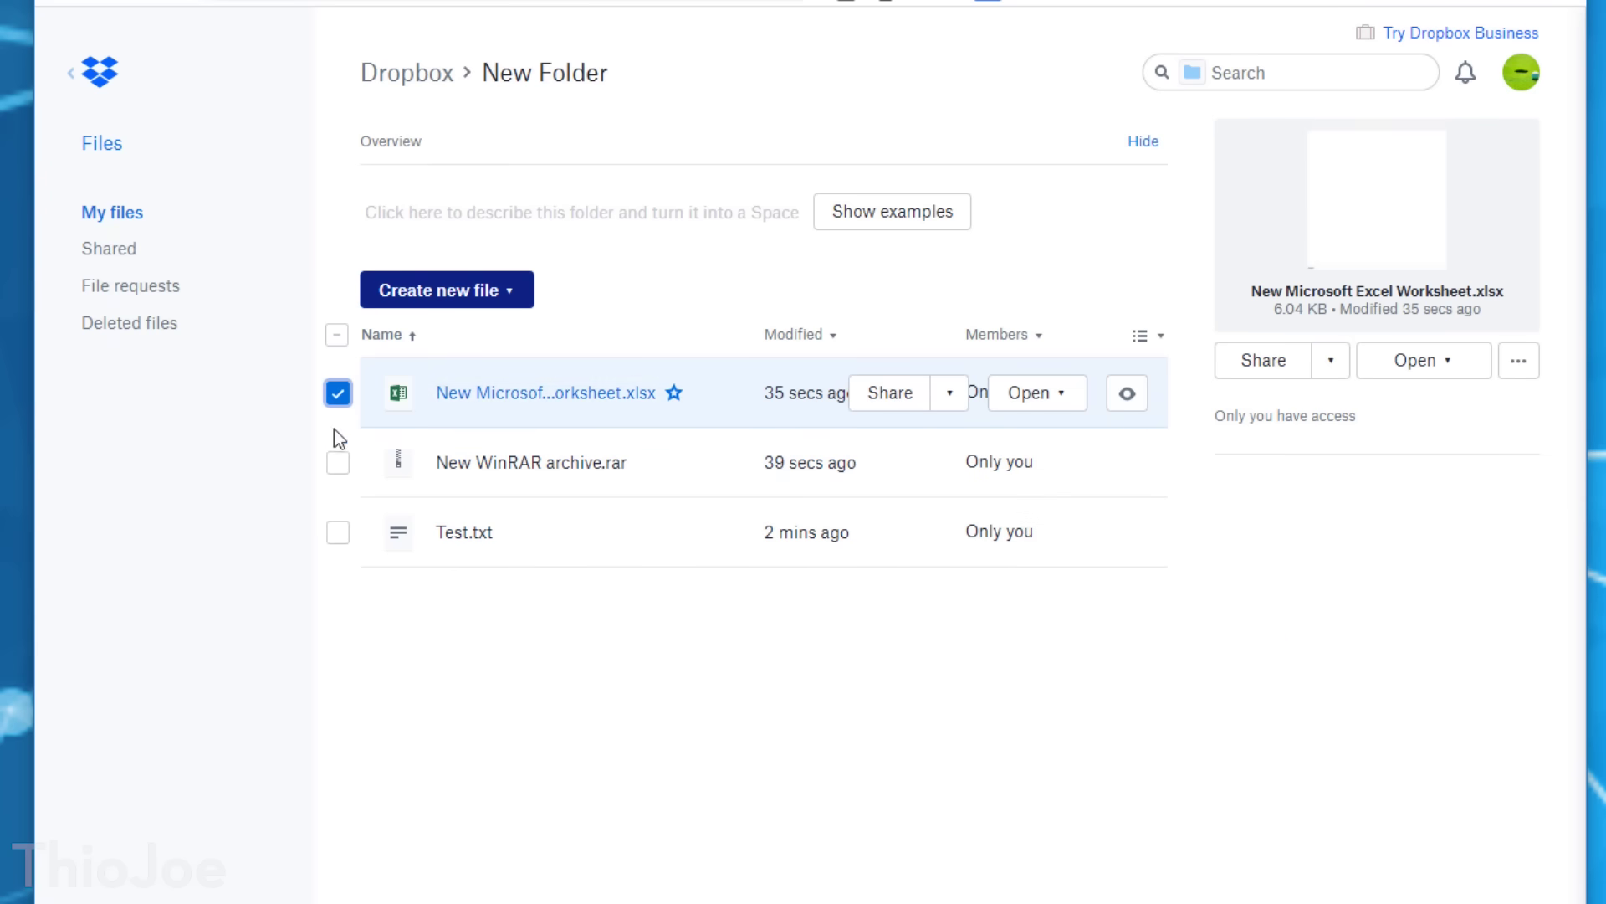
left_click(338, 462)
left_click(338, 533)
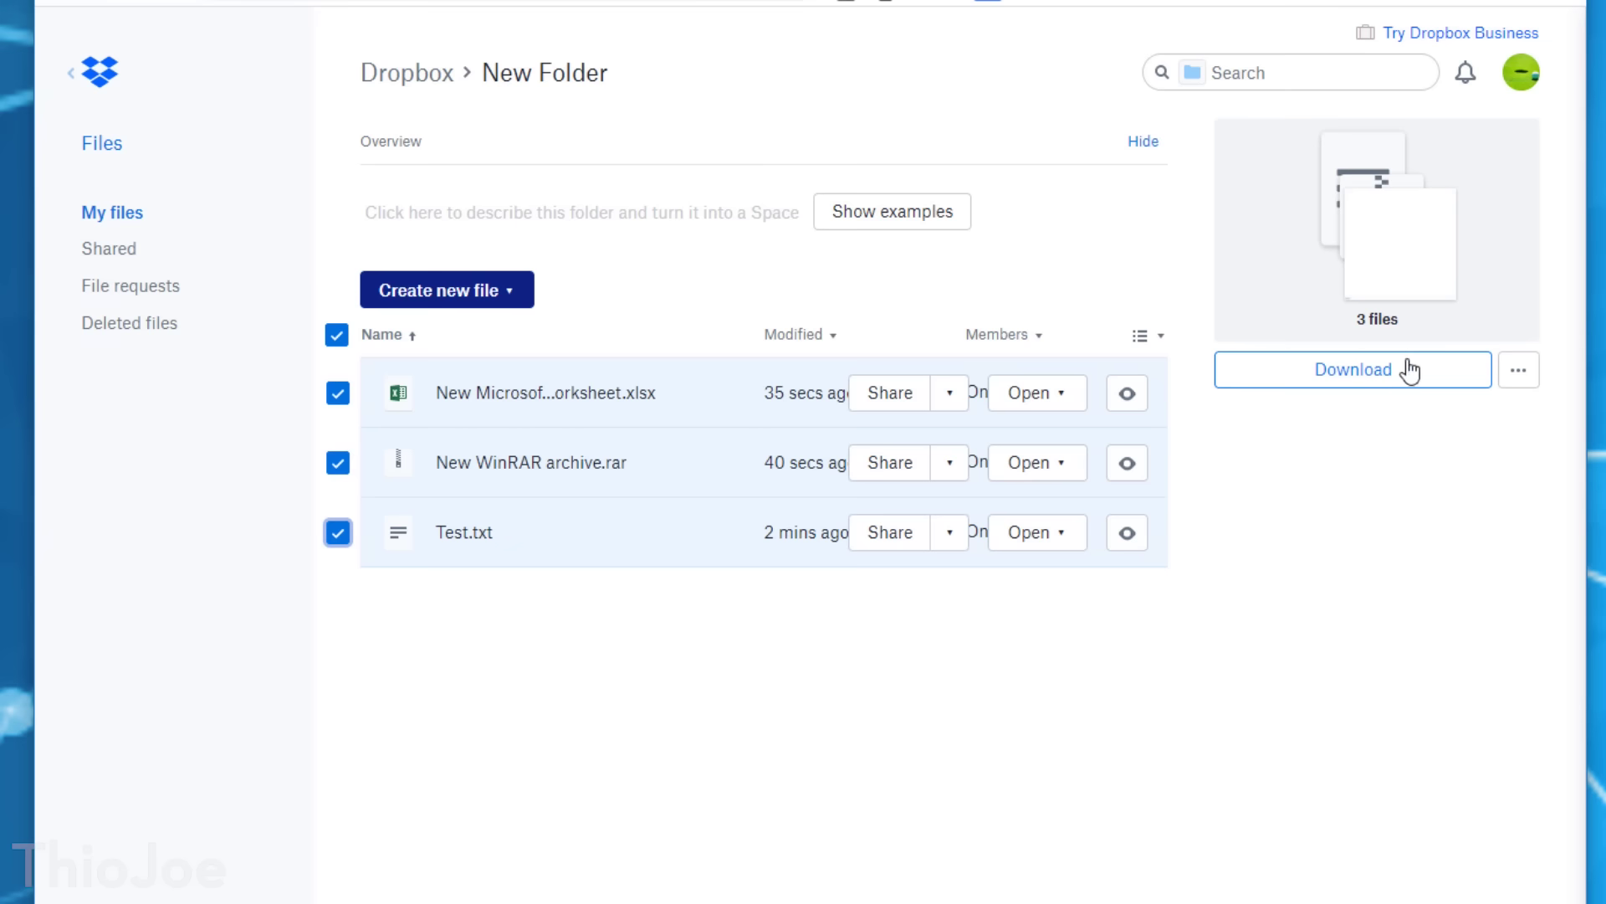
left_click(1519, 371)
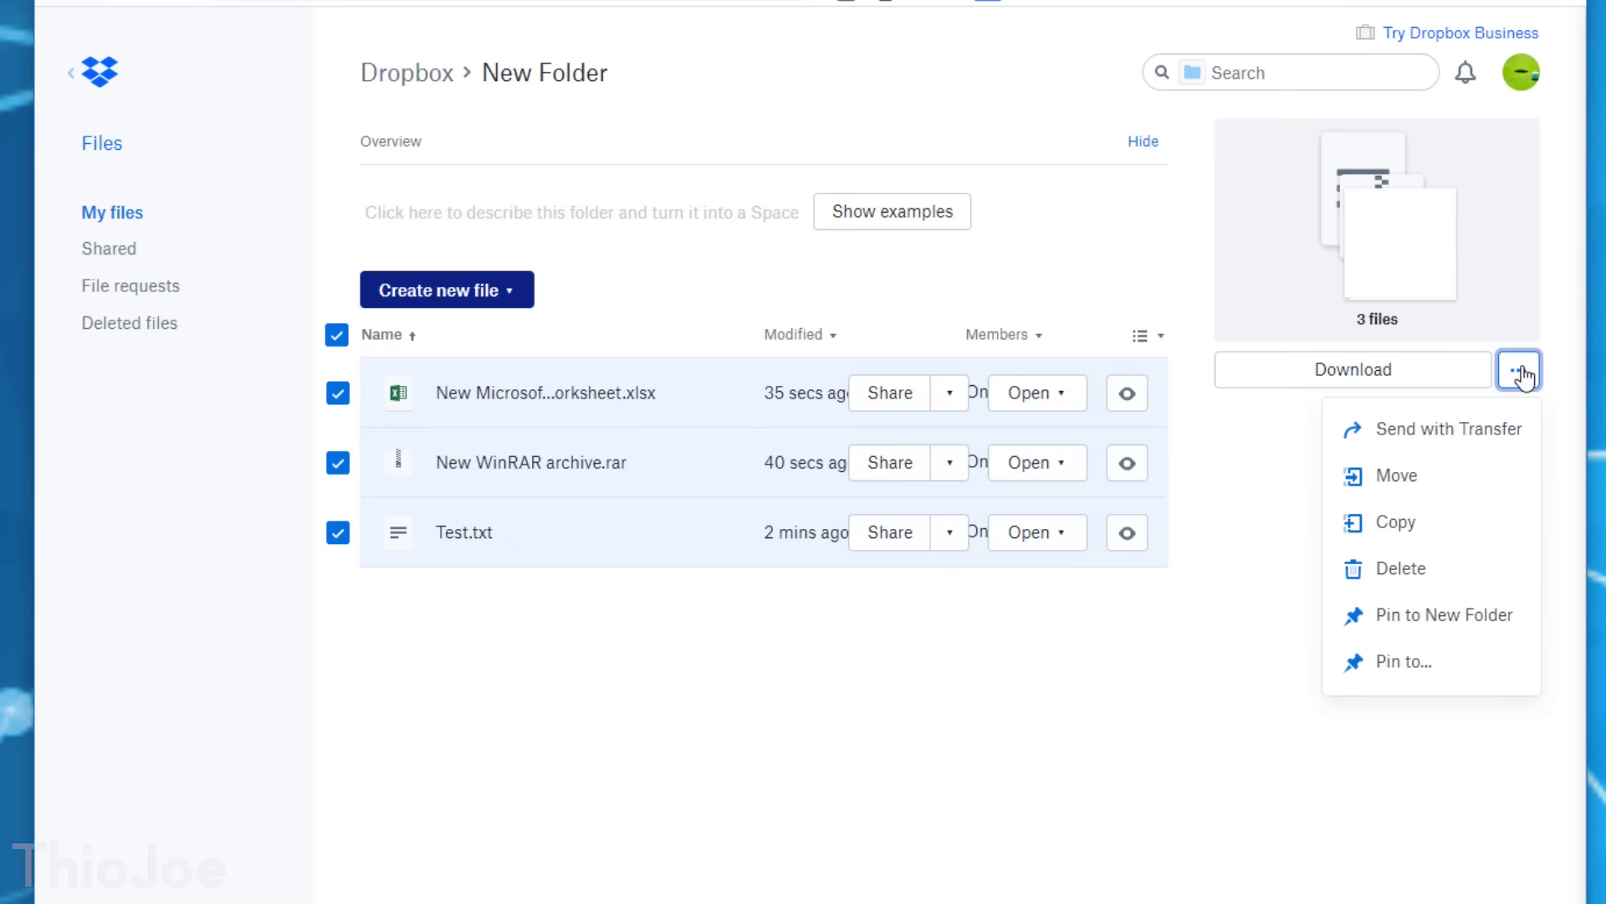
left_click(1519, 370)
left_click(853, 710)
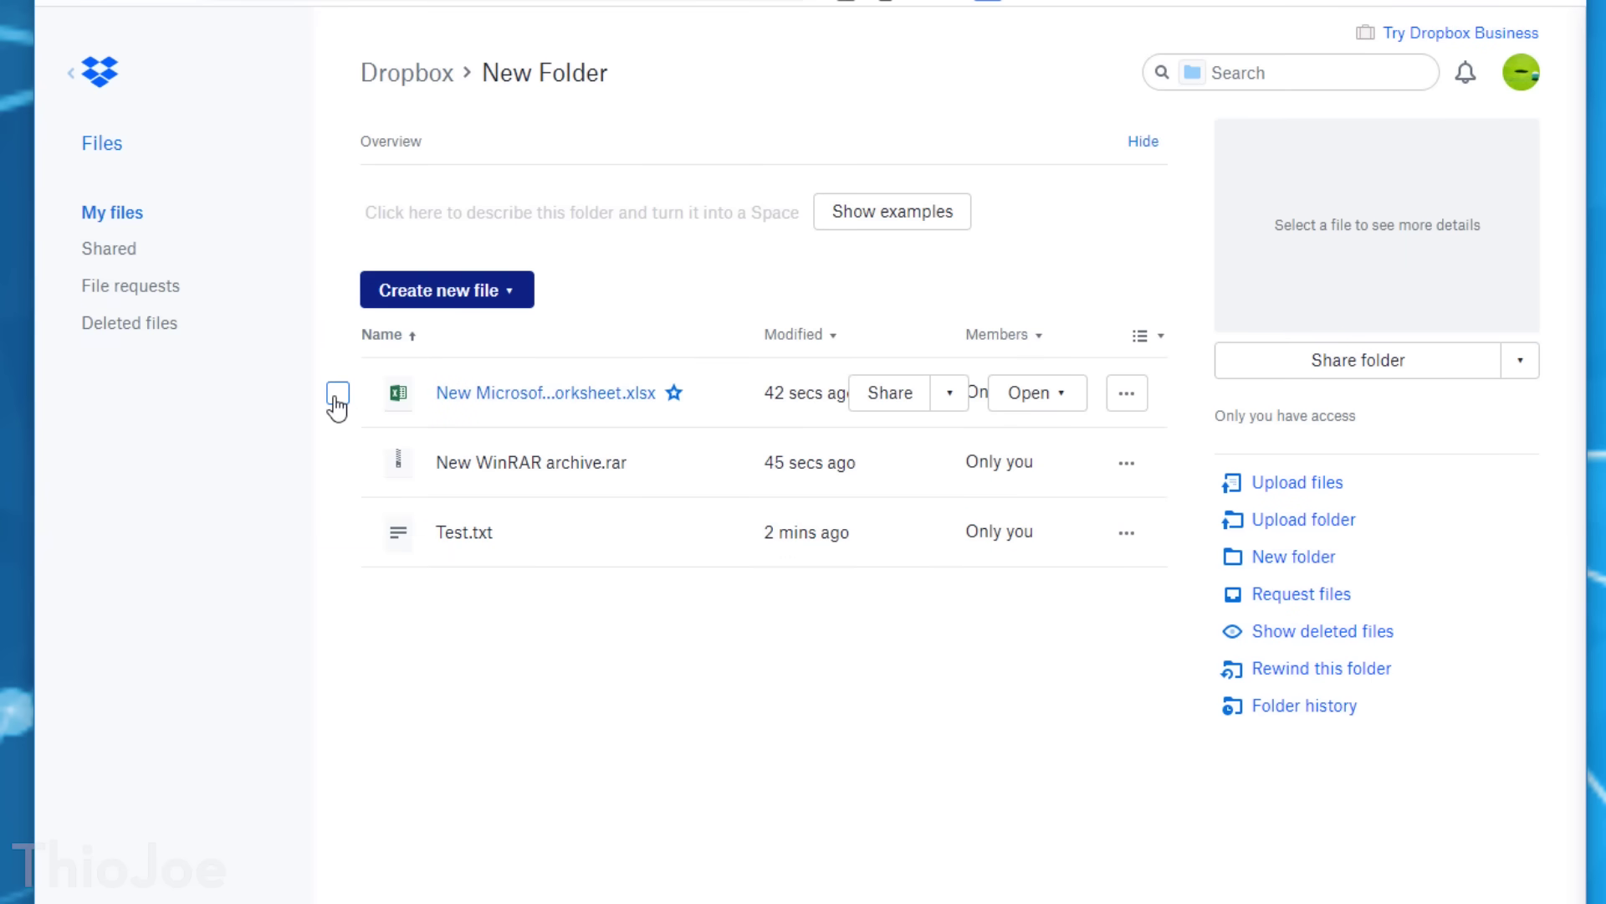
- Open the Excel worksheet's sharing options, then close them and clear the selection
left_click(337, 398)
left_click(952, 392)
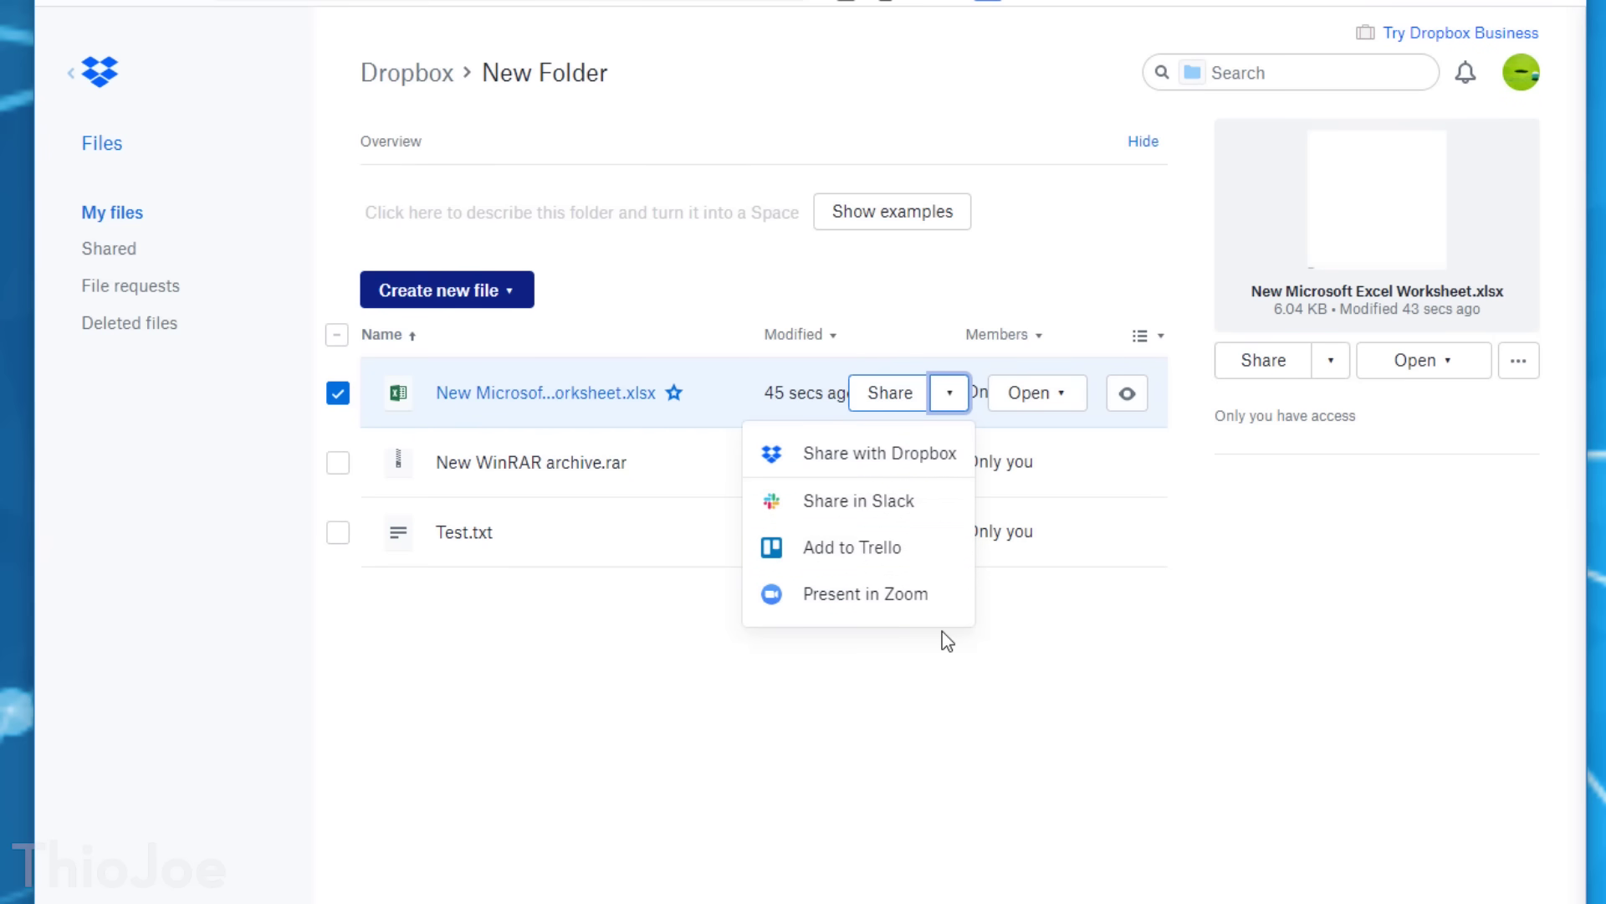
left_click(991, 647)
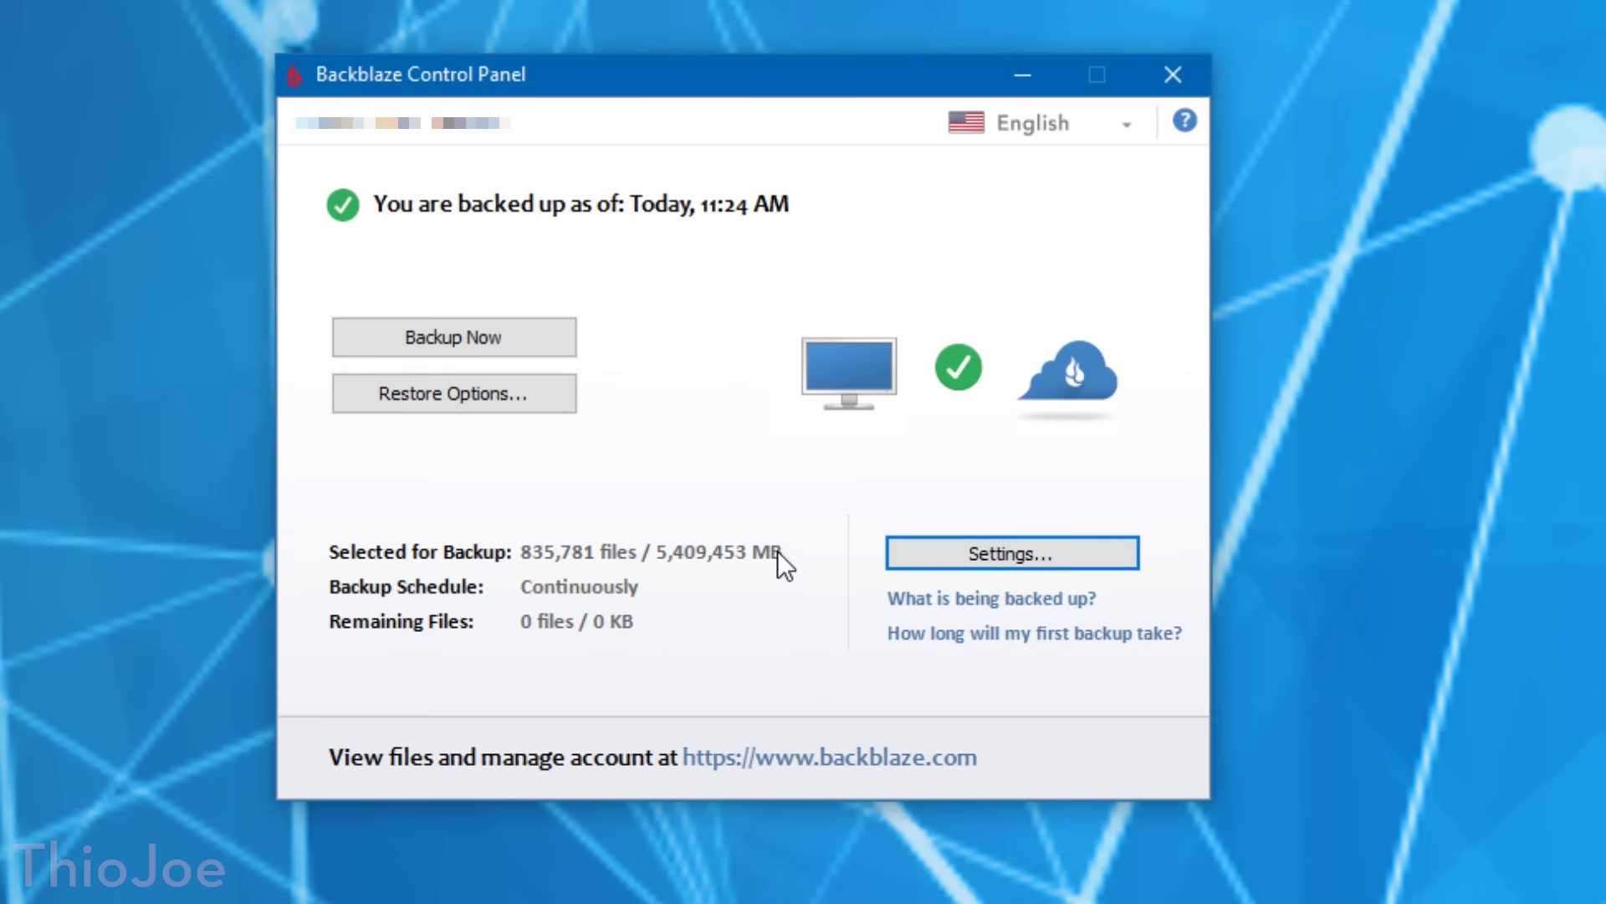
- Open Backblaze Preferences from the Control Panel's Settings… button
left_click(1002, 552)
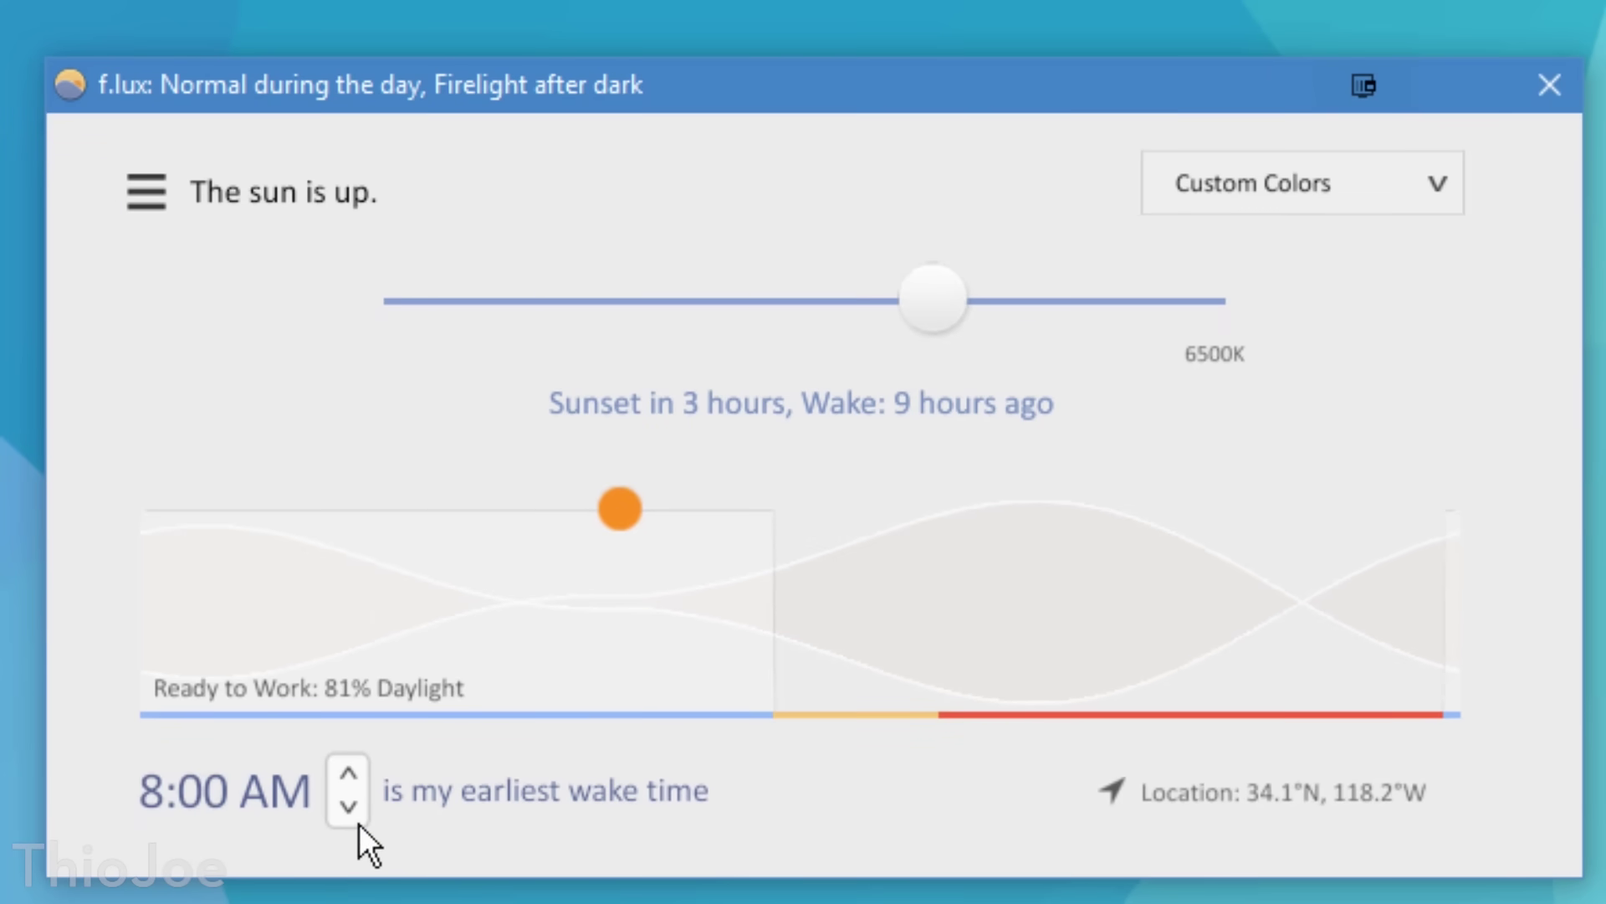
- Lower f.lux's earliest wake time from 8:00 AM to 6:00 AM
left_click(348, 807)
left_click(349, 807)
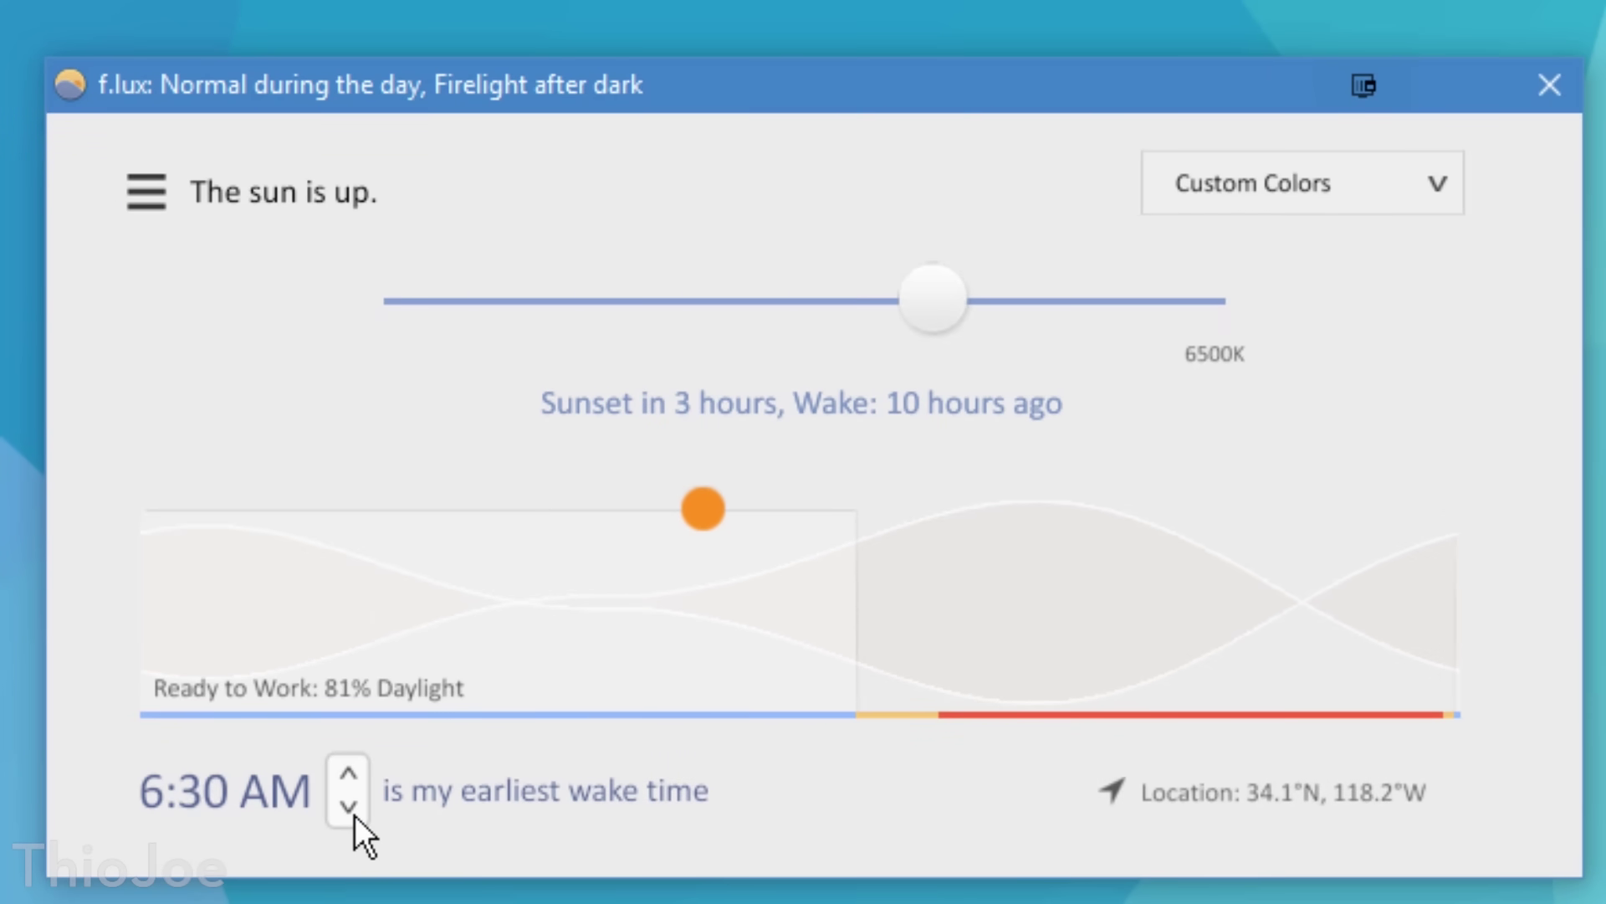
left_click(349, 806)
left_click(349, 807)
left_click(349, 773)
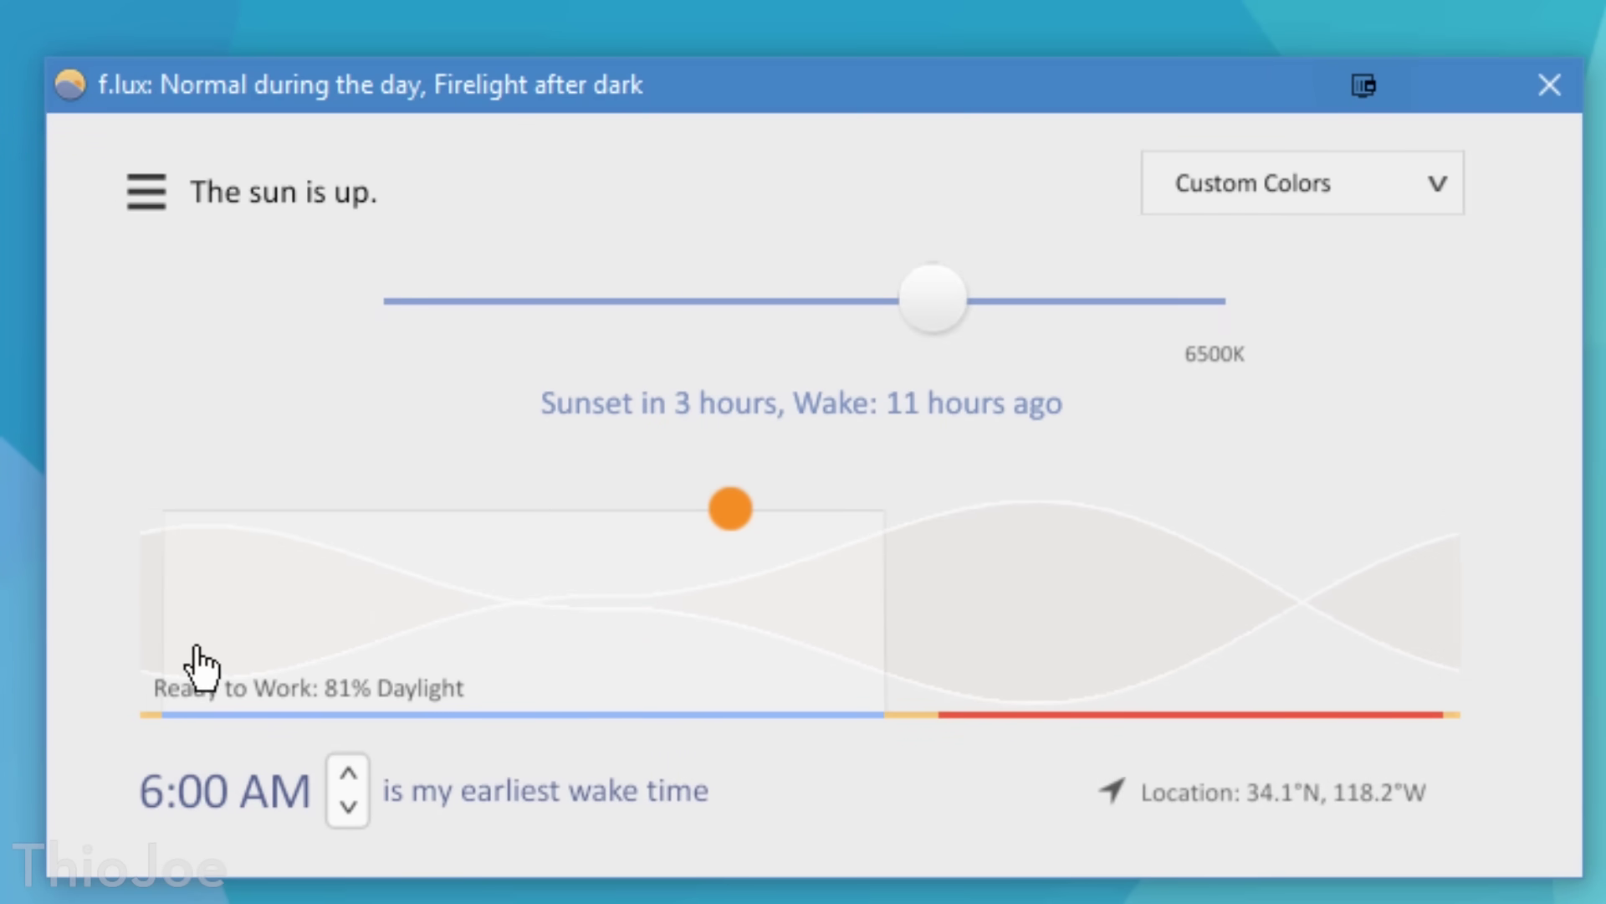
- Look through the Custom Colors presets and the menu's Color Effects, Change color to and Disable options
mouse_move(536, 633)
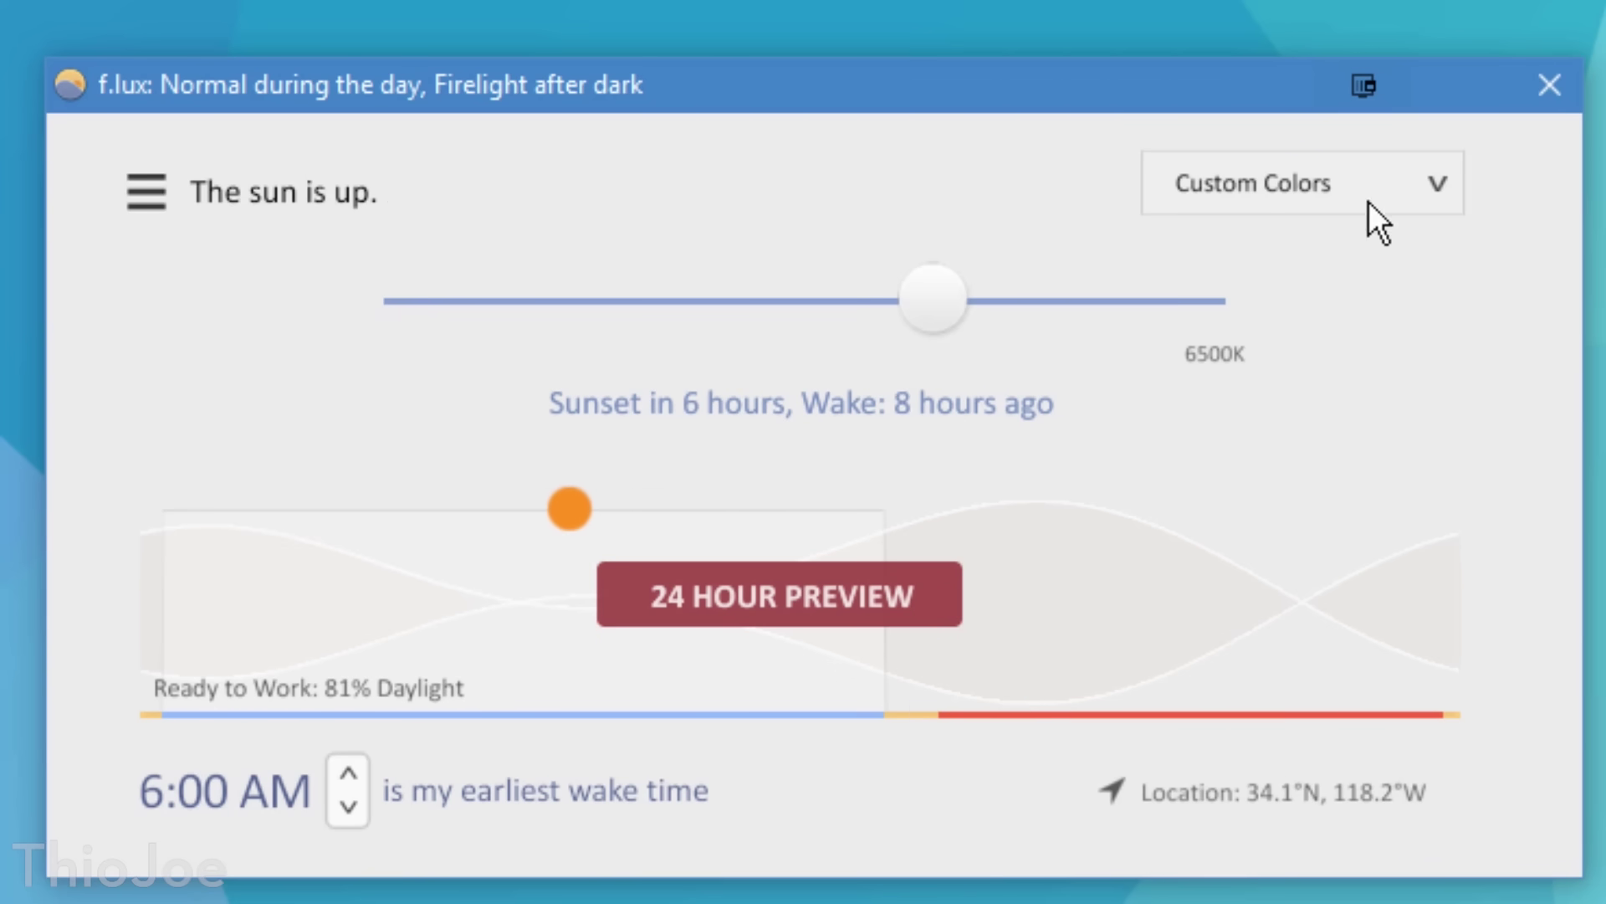
left_click(1403, 186)
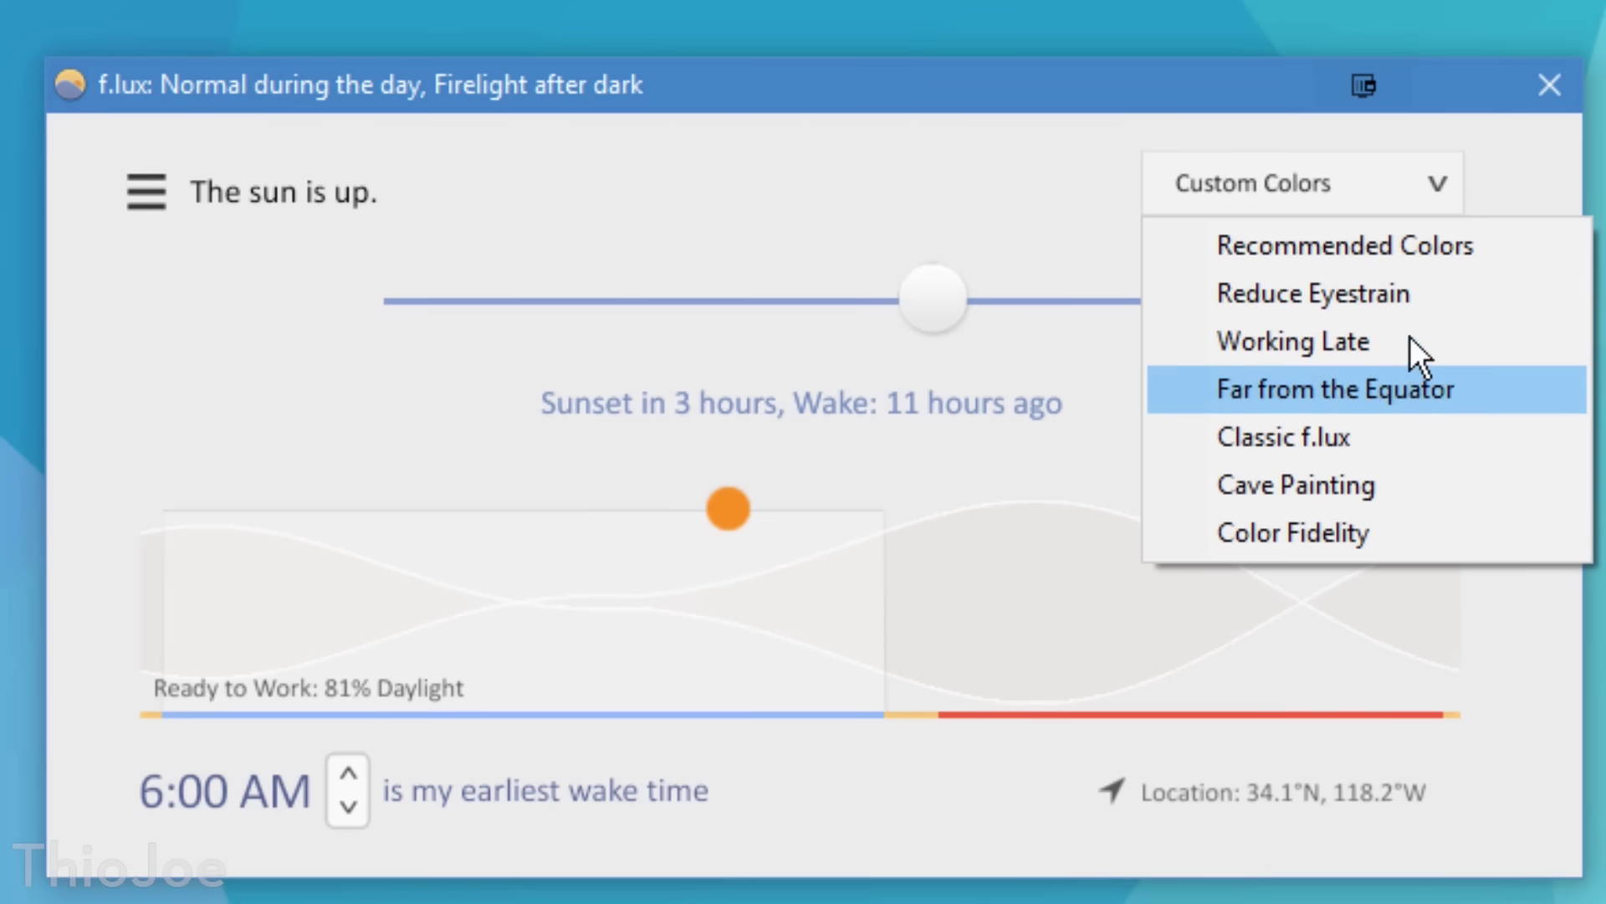
left_click(151, 193)
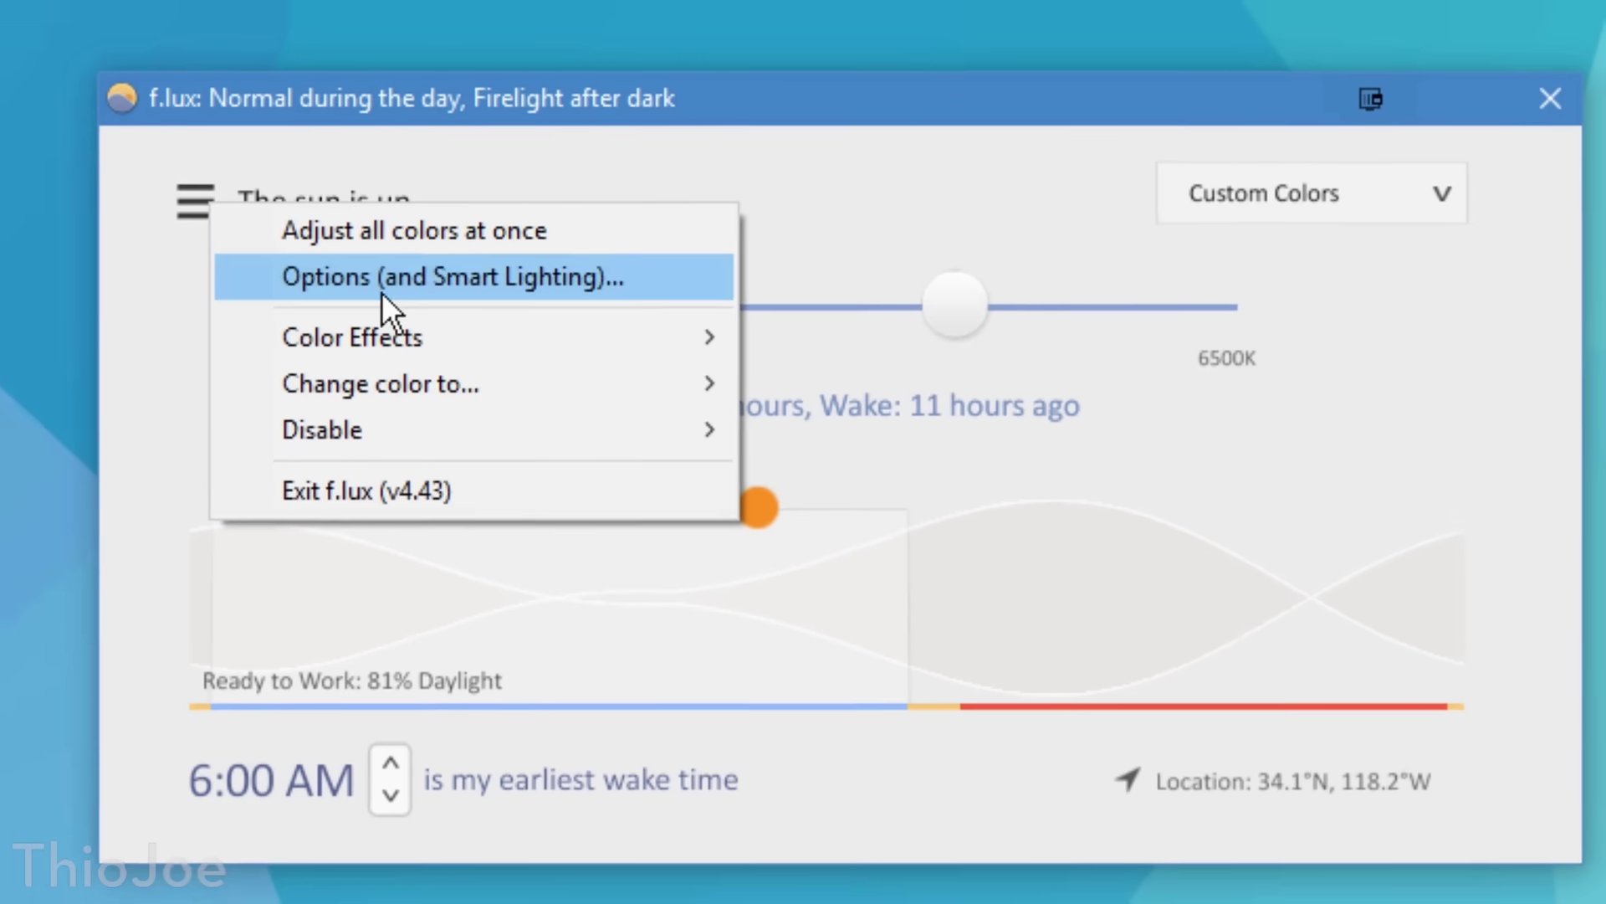
mouse_move(415, 339)
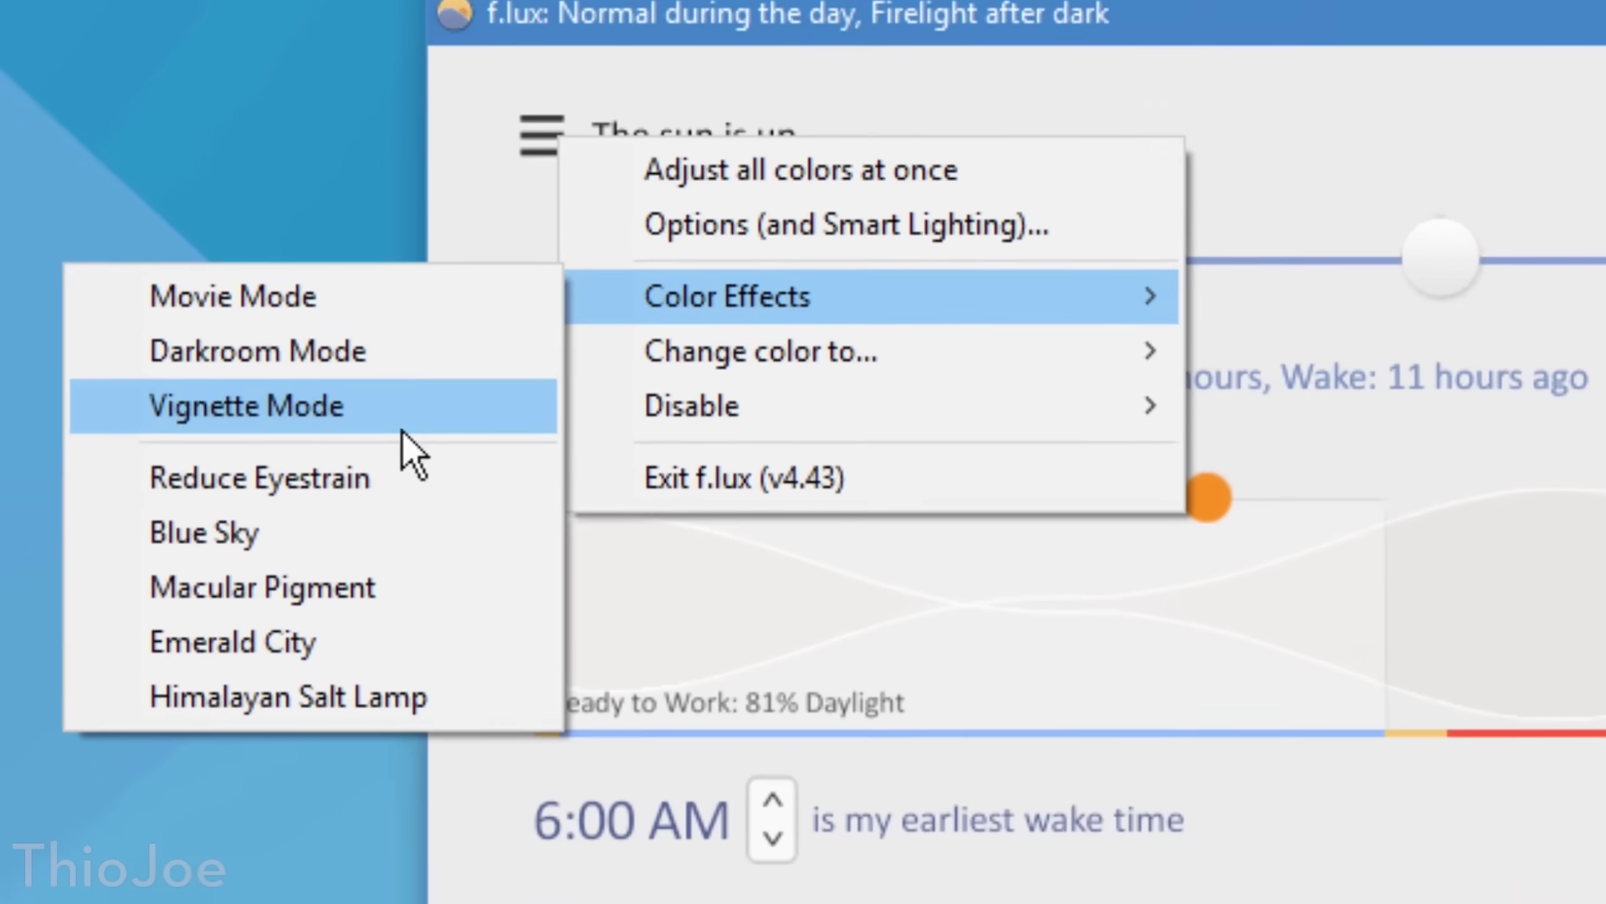
mouse_move(682, 368)
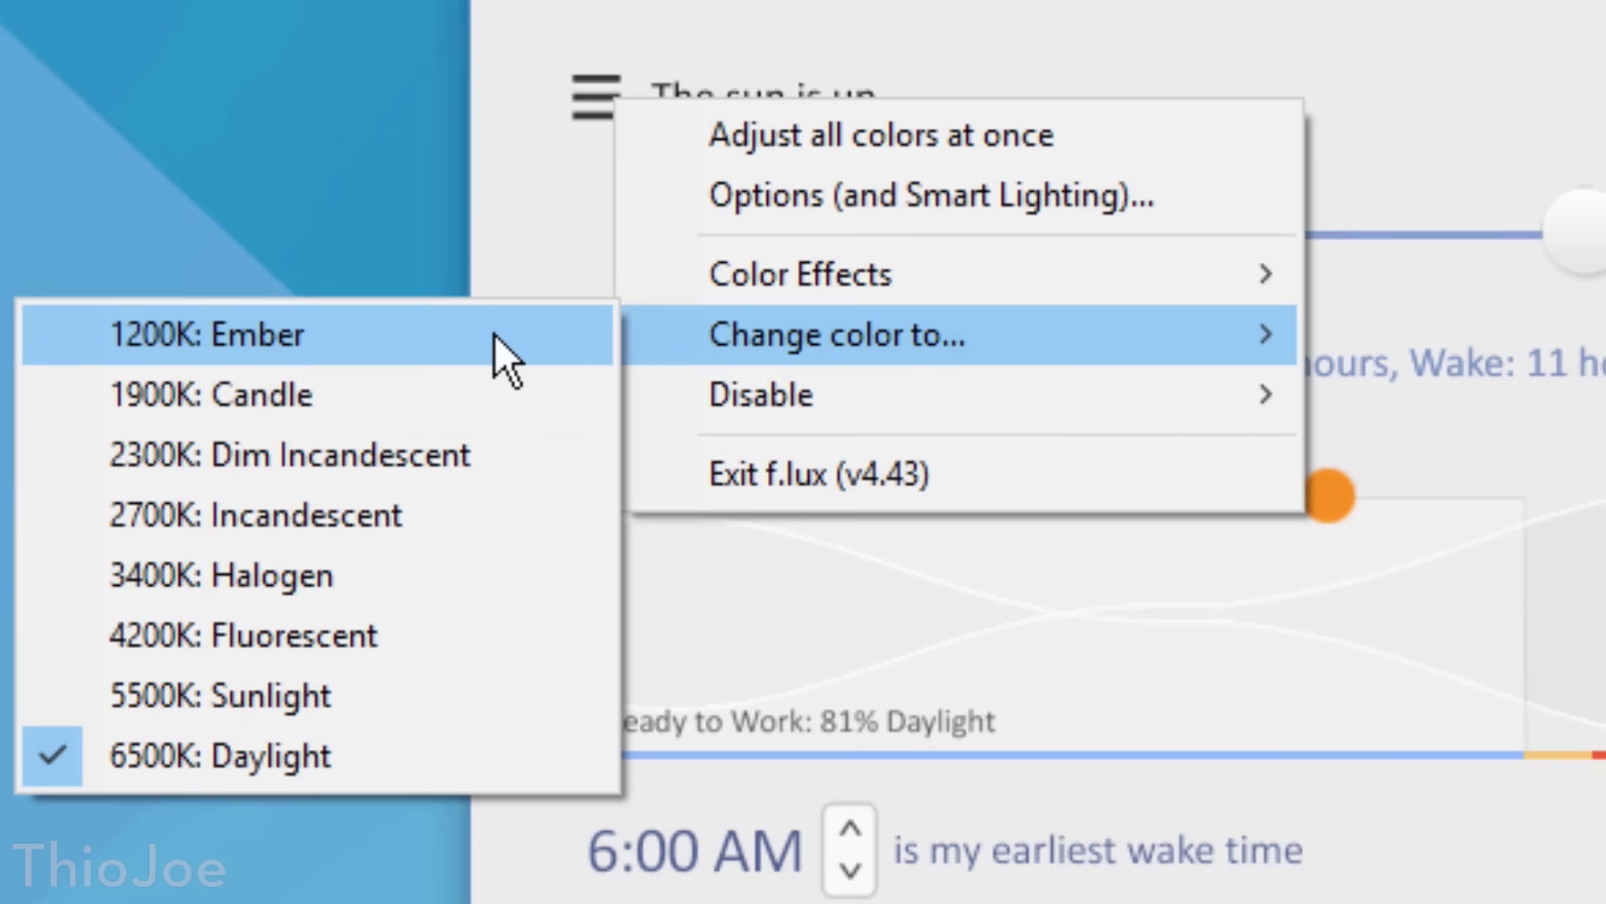
mouse_move(741, 414)
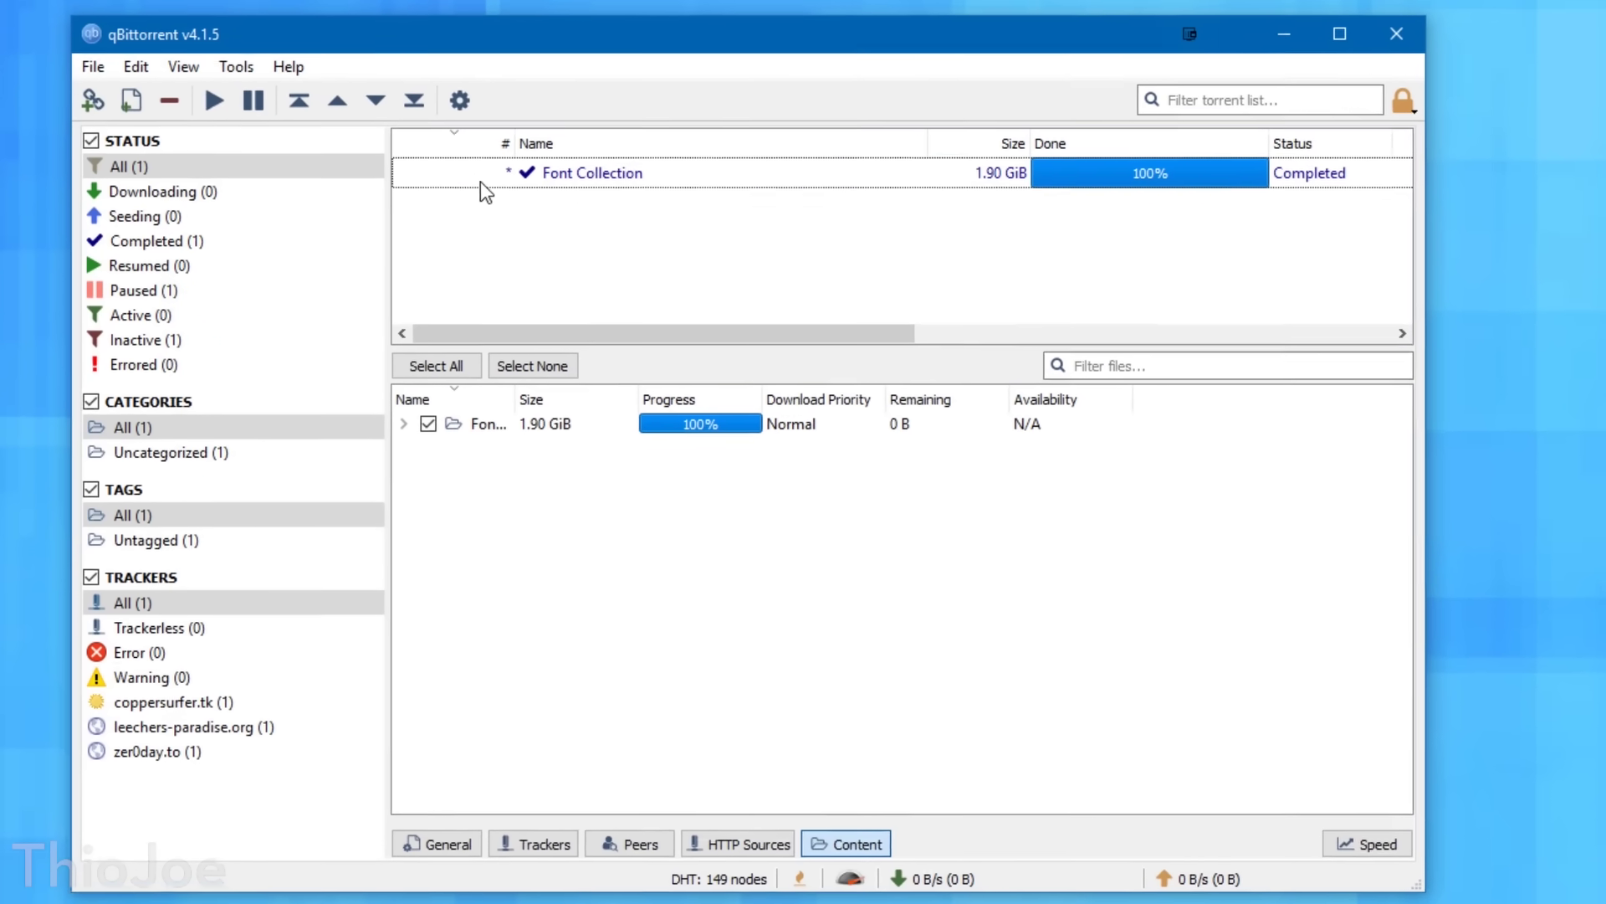
- Check the Font Collection torrent's actions, collapse its Content folder, and open Options at Behavior
right_click(462, 167)
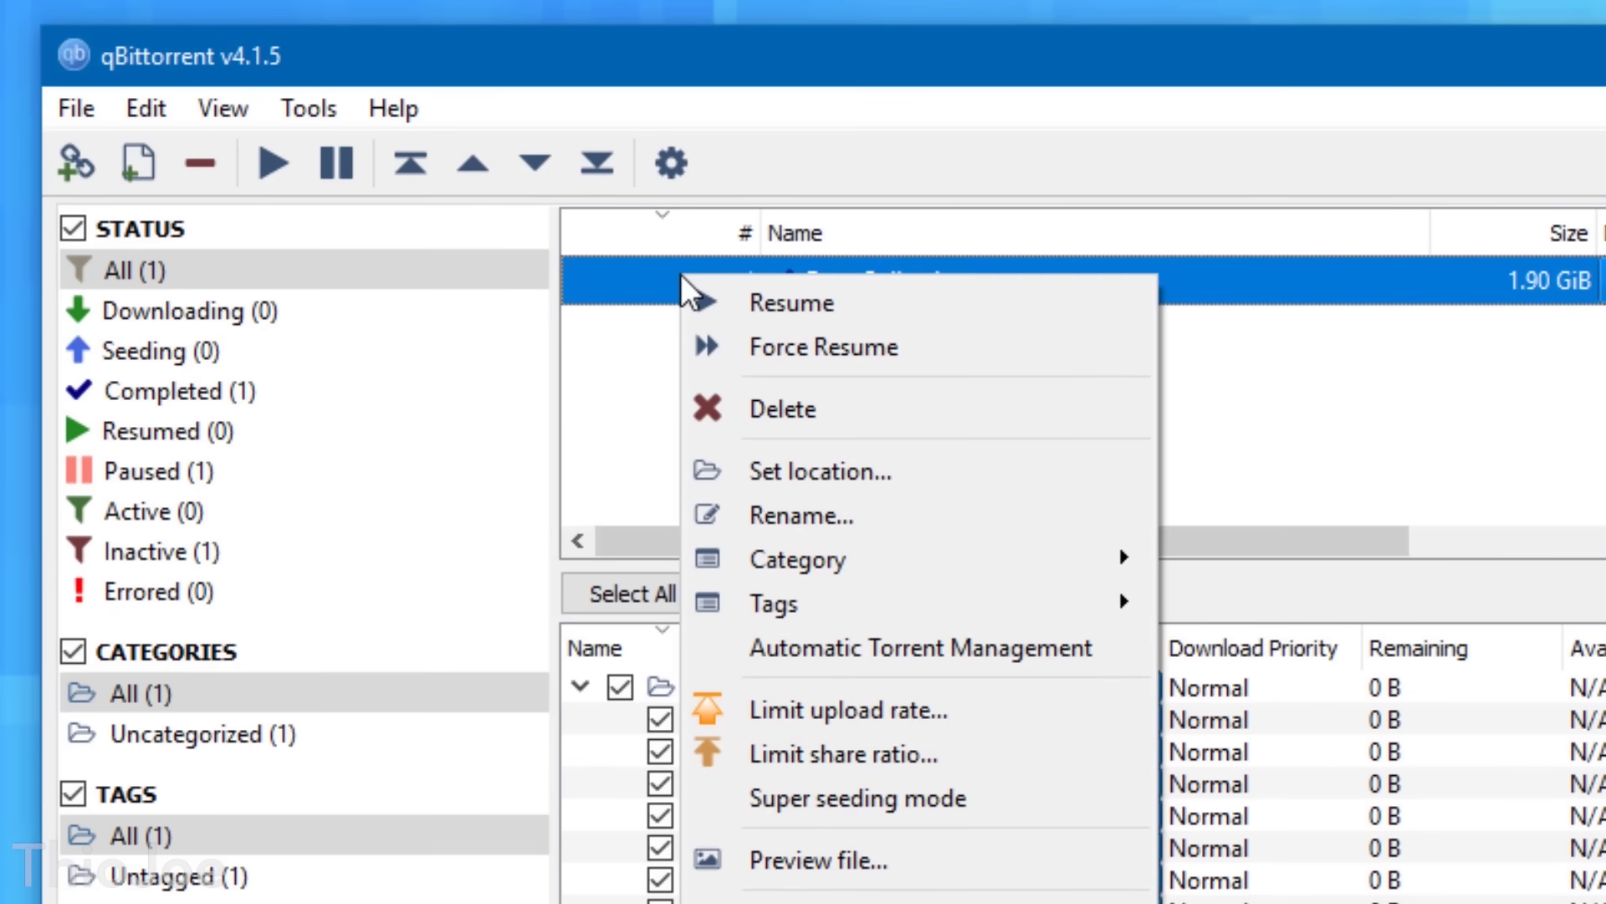
left_click(620, 315)
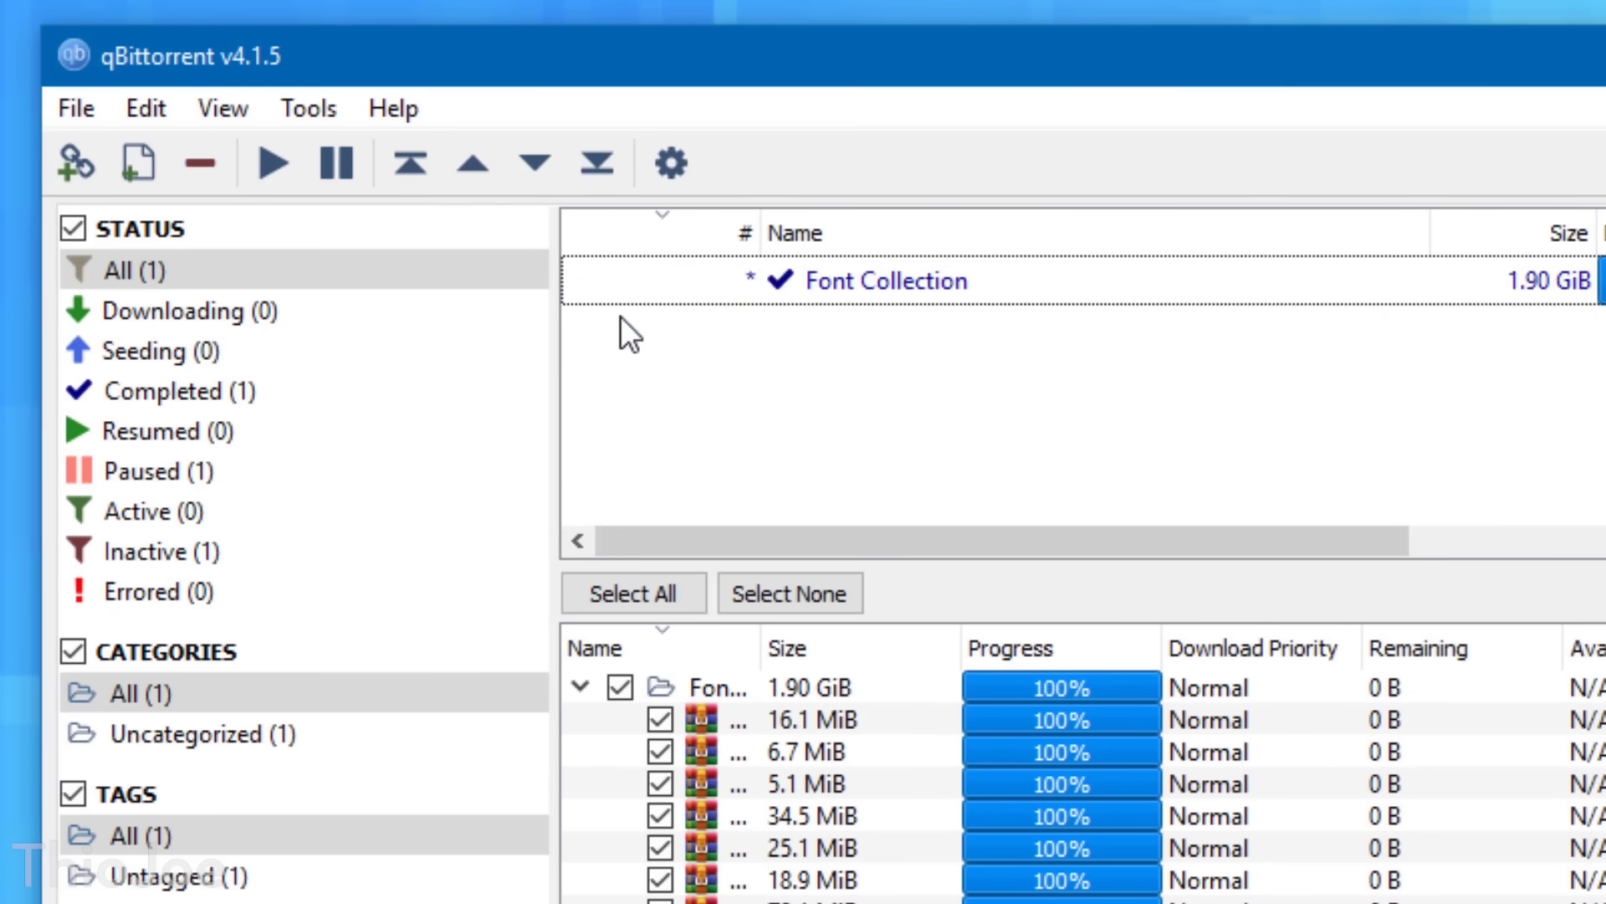
left_click(582, 699)
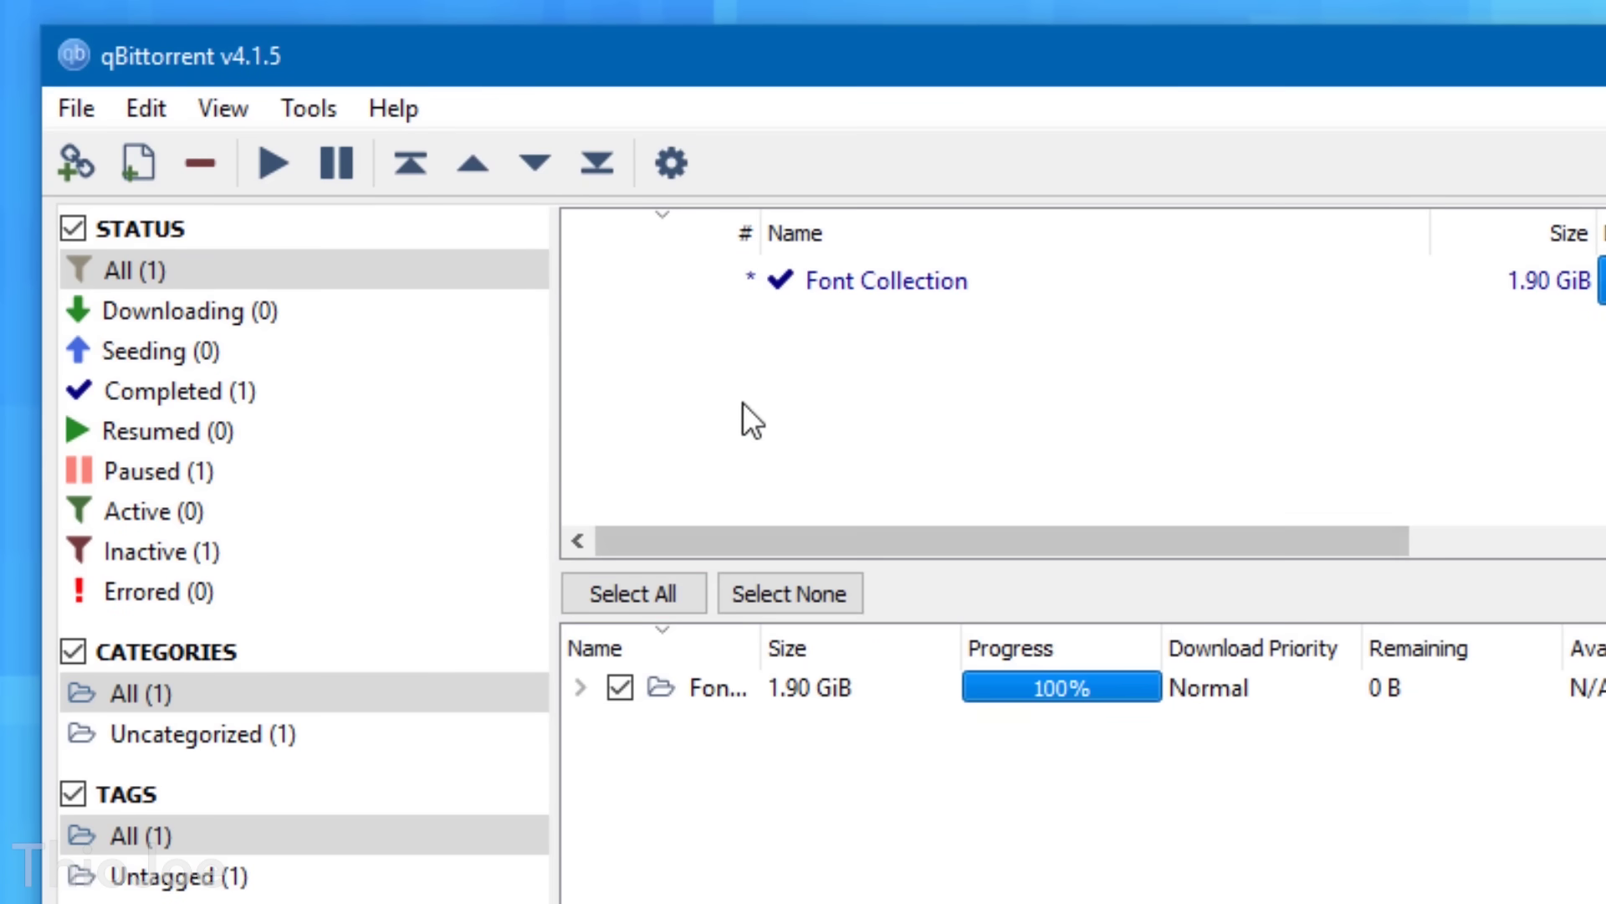
right_click(819, 289)
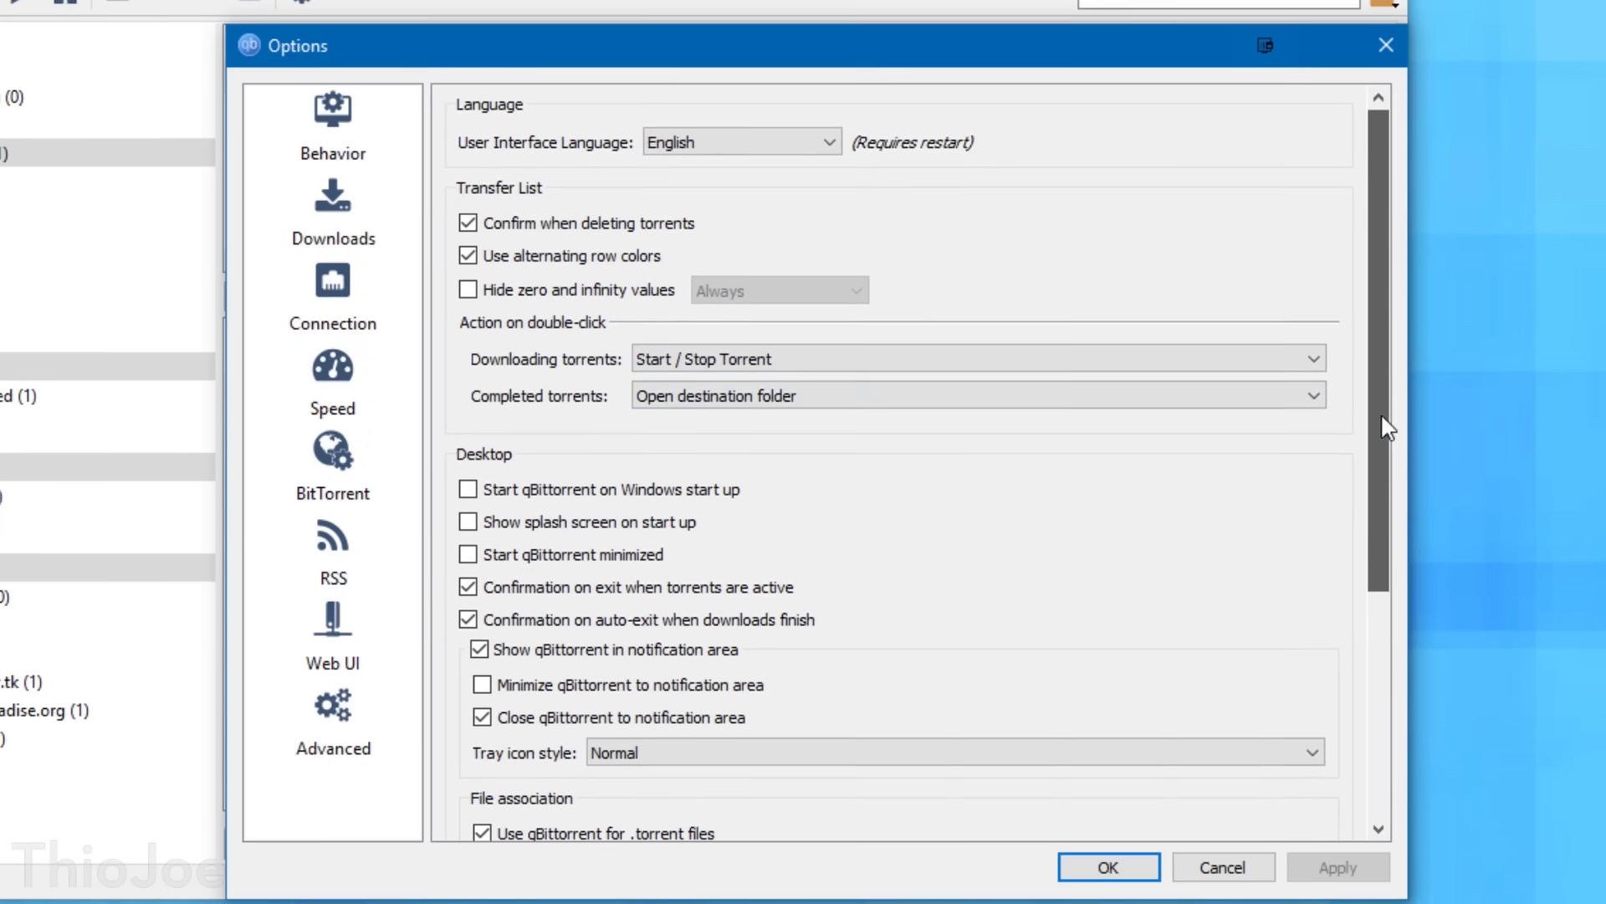
left_click_drag(1384, 423, 1389, 373)
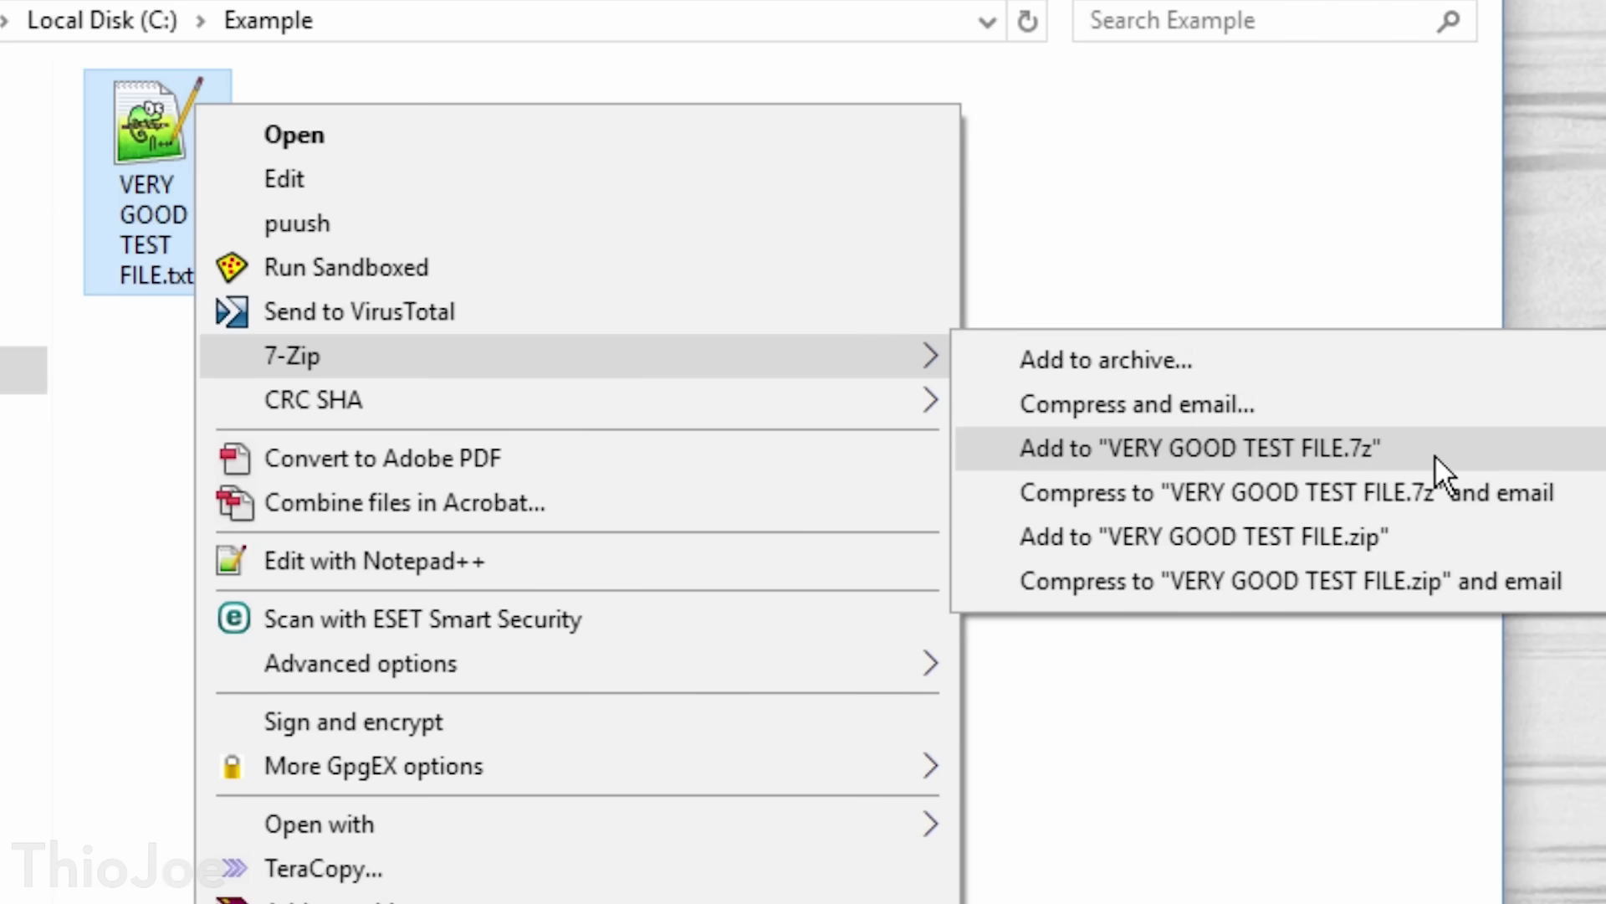
- Zip VERY GOOD TEST FILE.txt into VERY GOOD TEST FILE.zip and review the archive format list
left_click(990, 537)
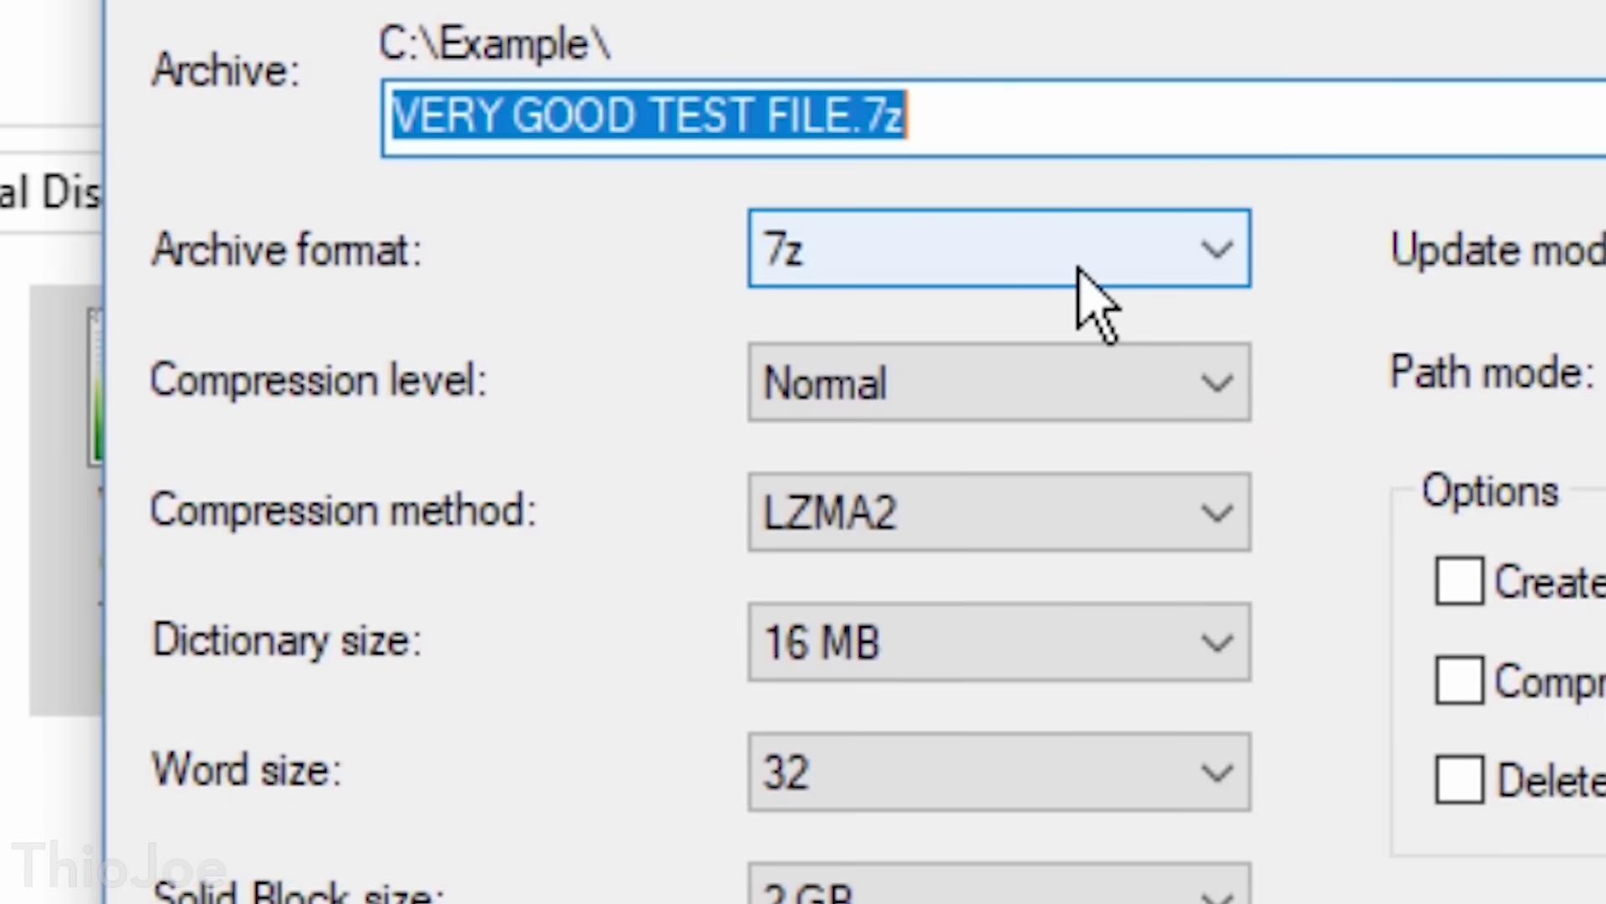
left_click(1079, 272)
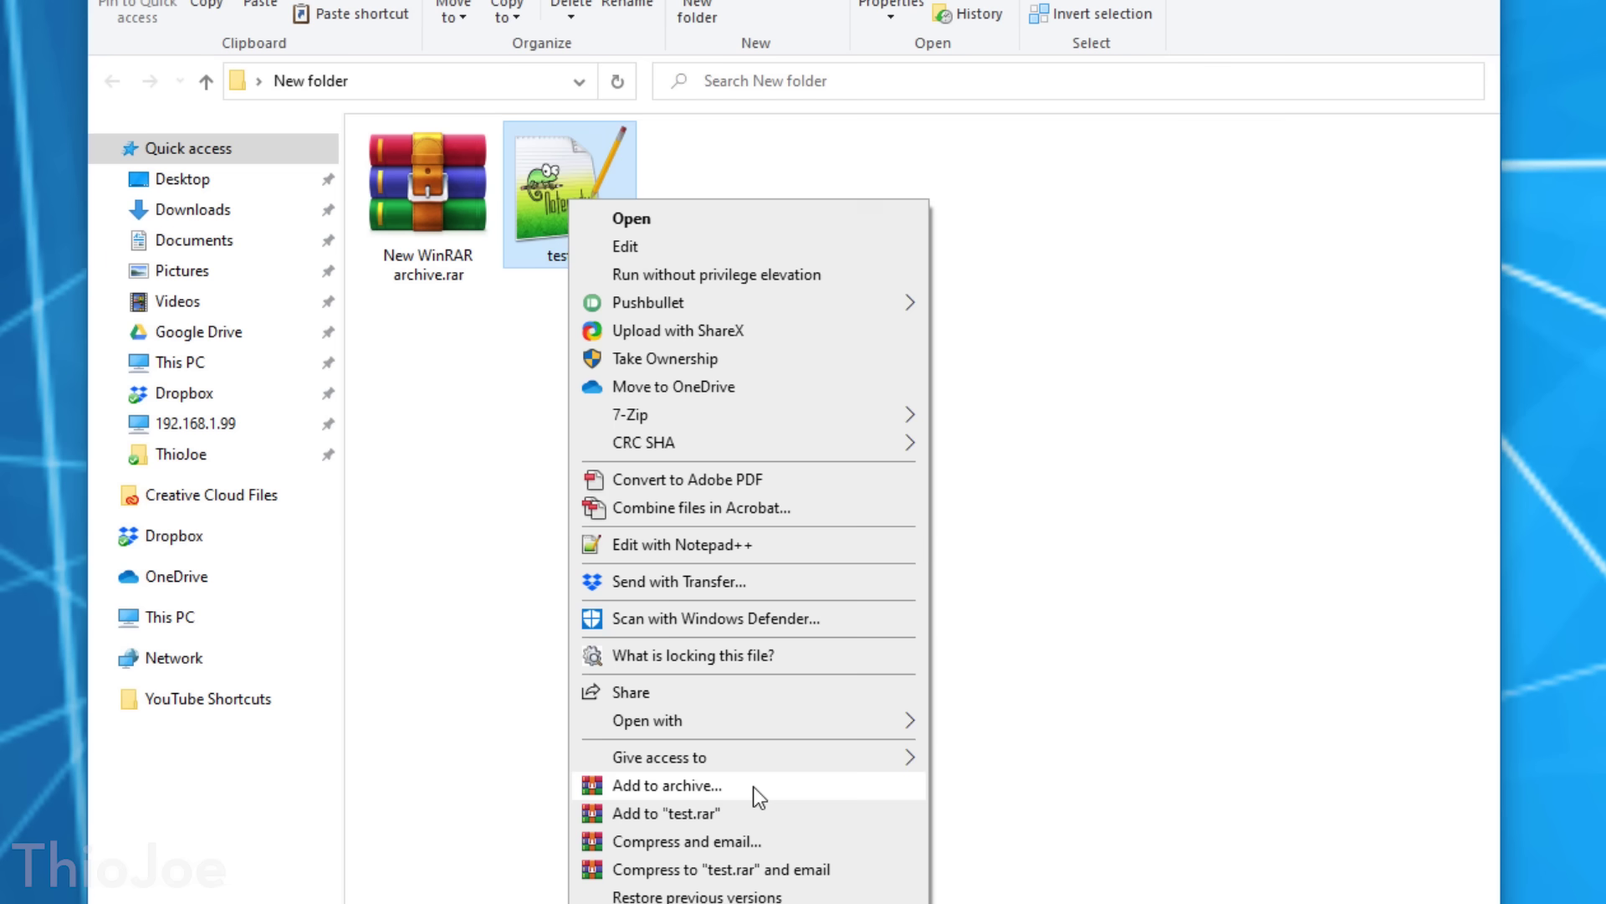
left_click(753, 786)
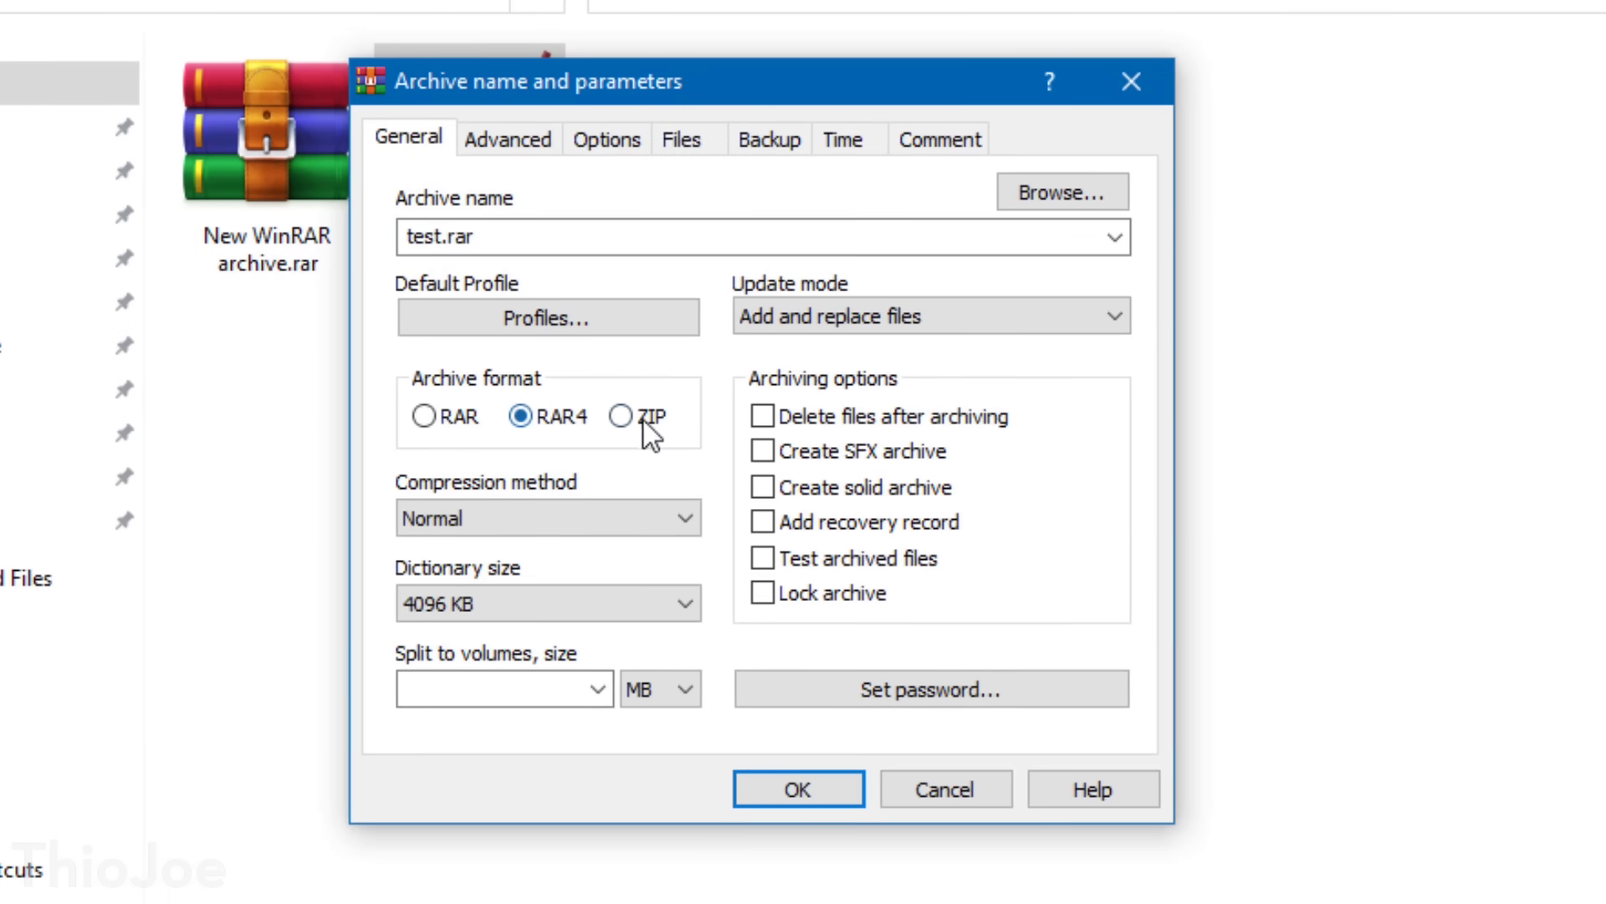
- Switch the archive format to ZIP and back to RAR, and set compression to Best
left_click(644, 419)
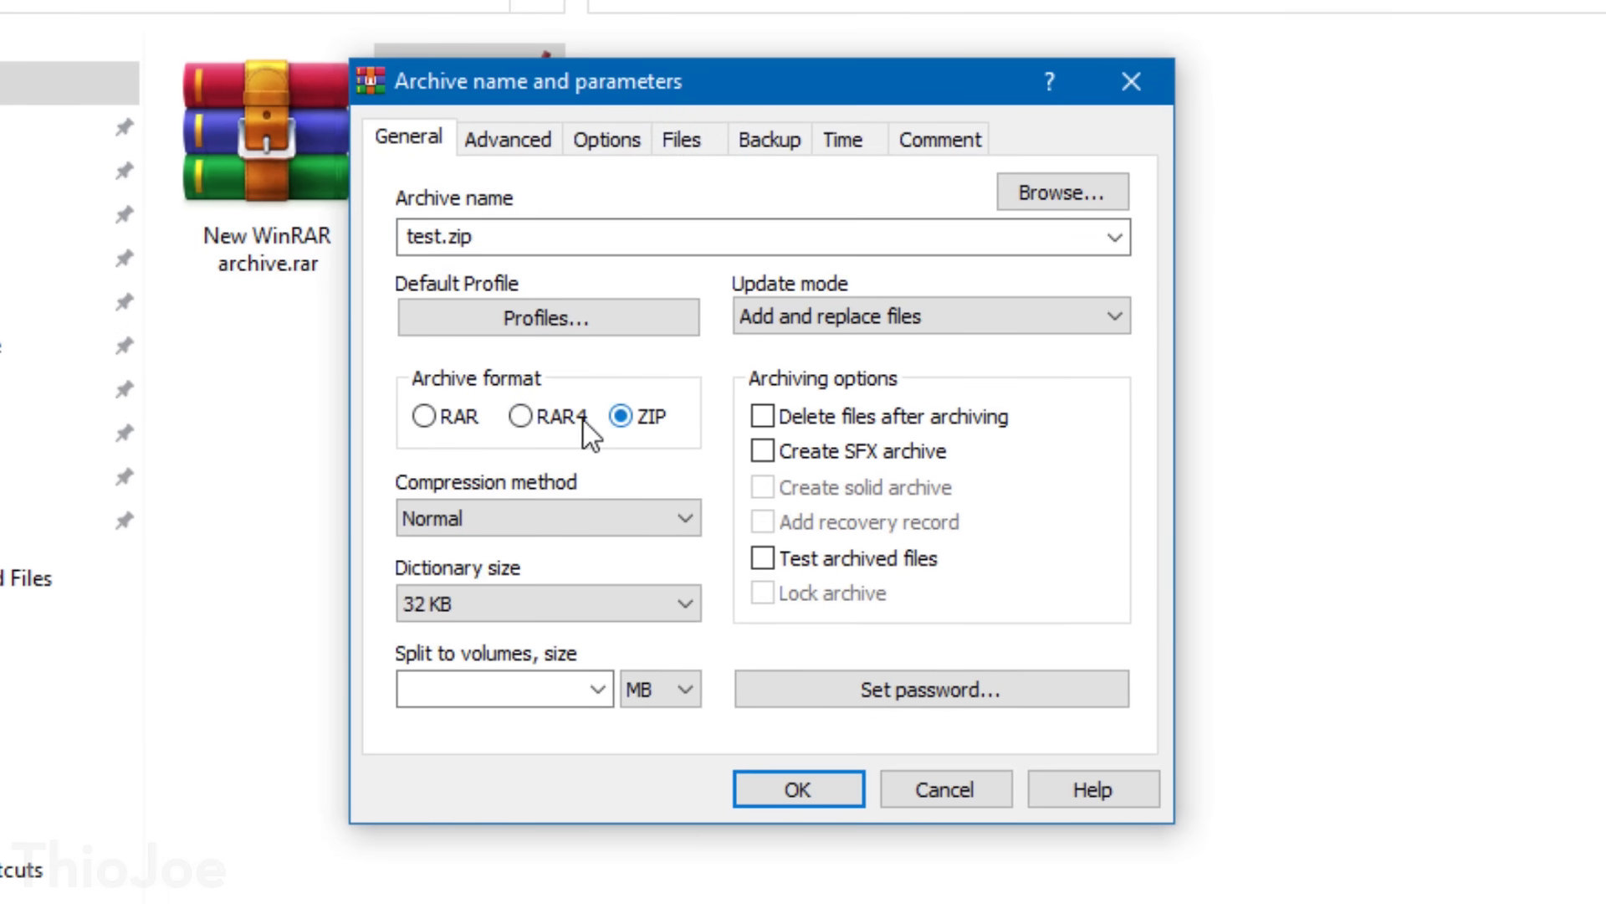
left_click(426, 418)
left_click(494, 527)
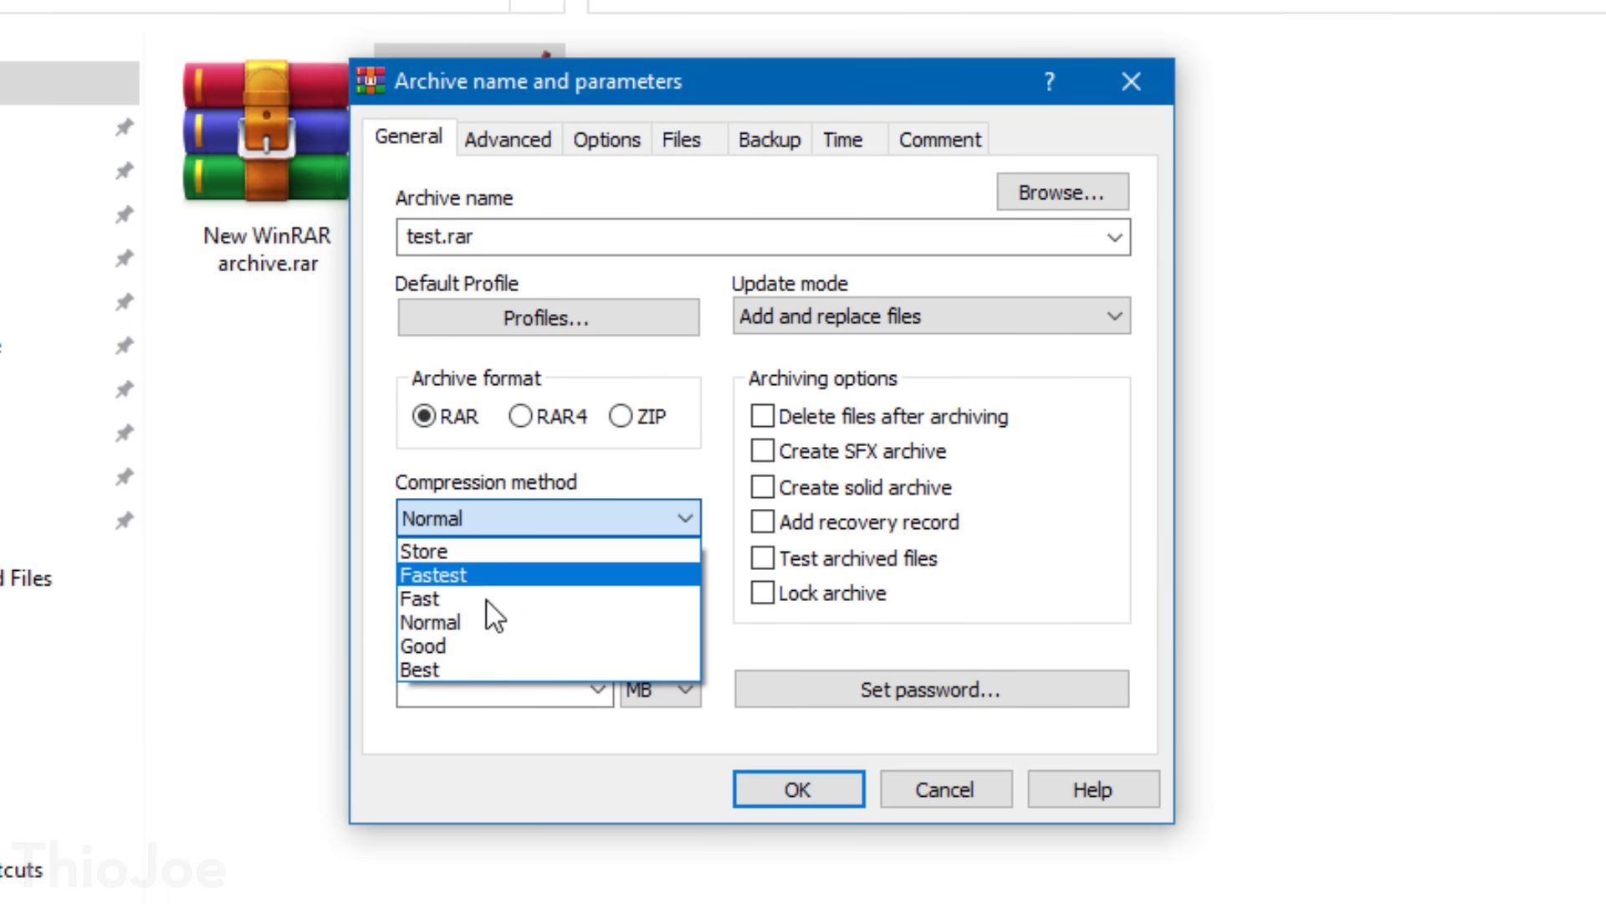
left_click(482, 670)
left_click(504, 601)
left_click(505, 597)
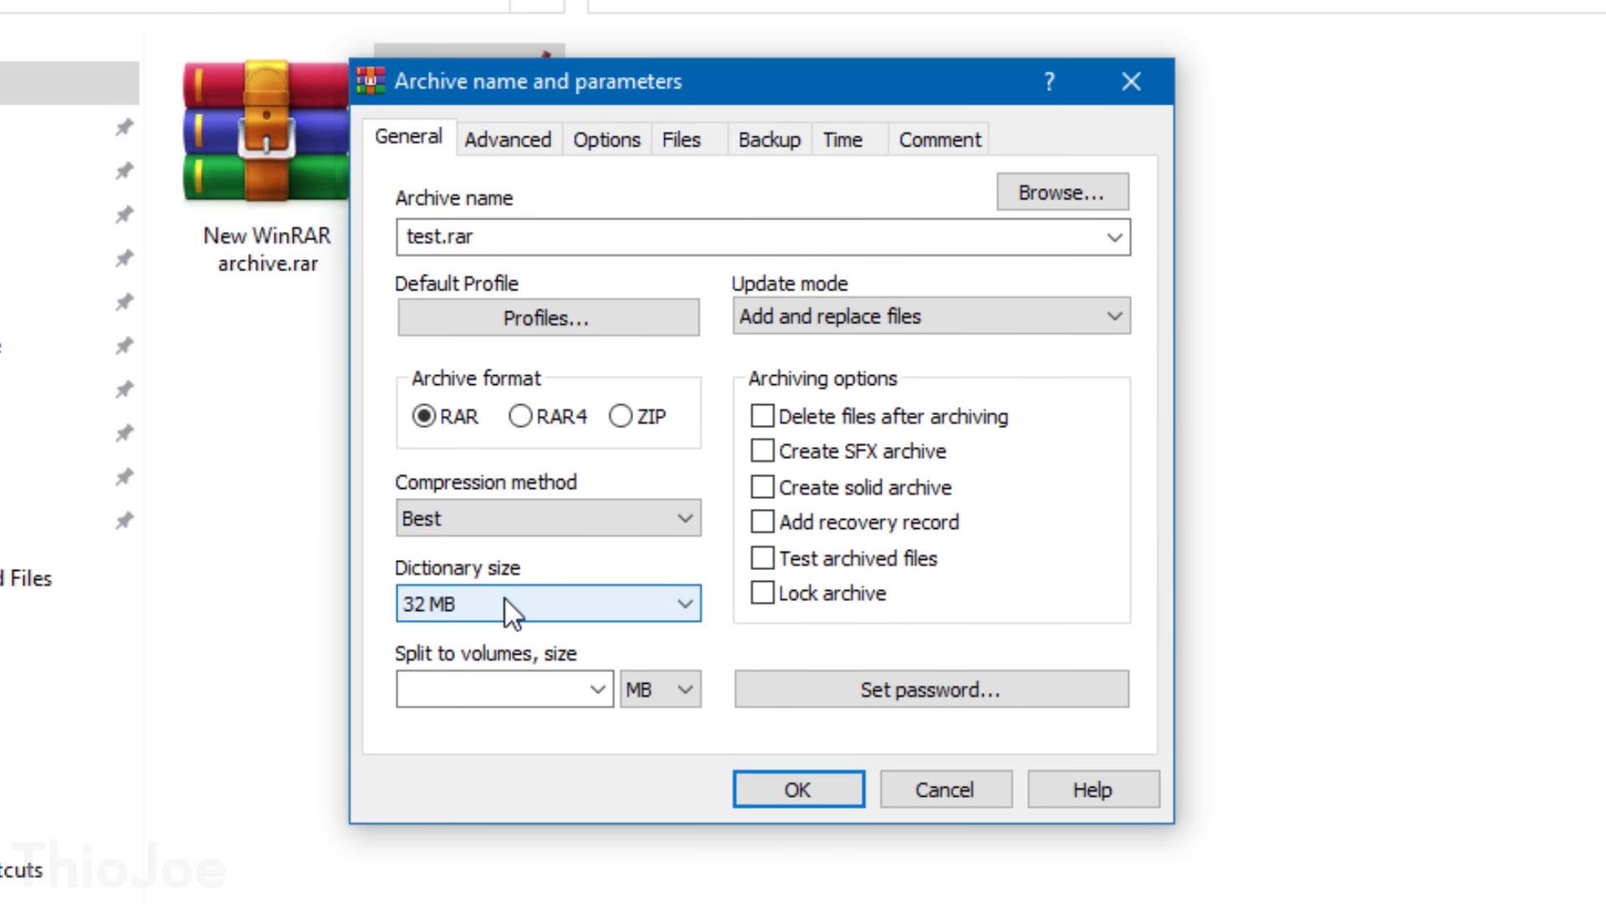
- Browse the Advanced, Options, Files, Backup, Time and Comment pages, then return to General
left_click(529, 136)
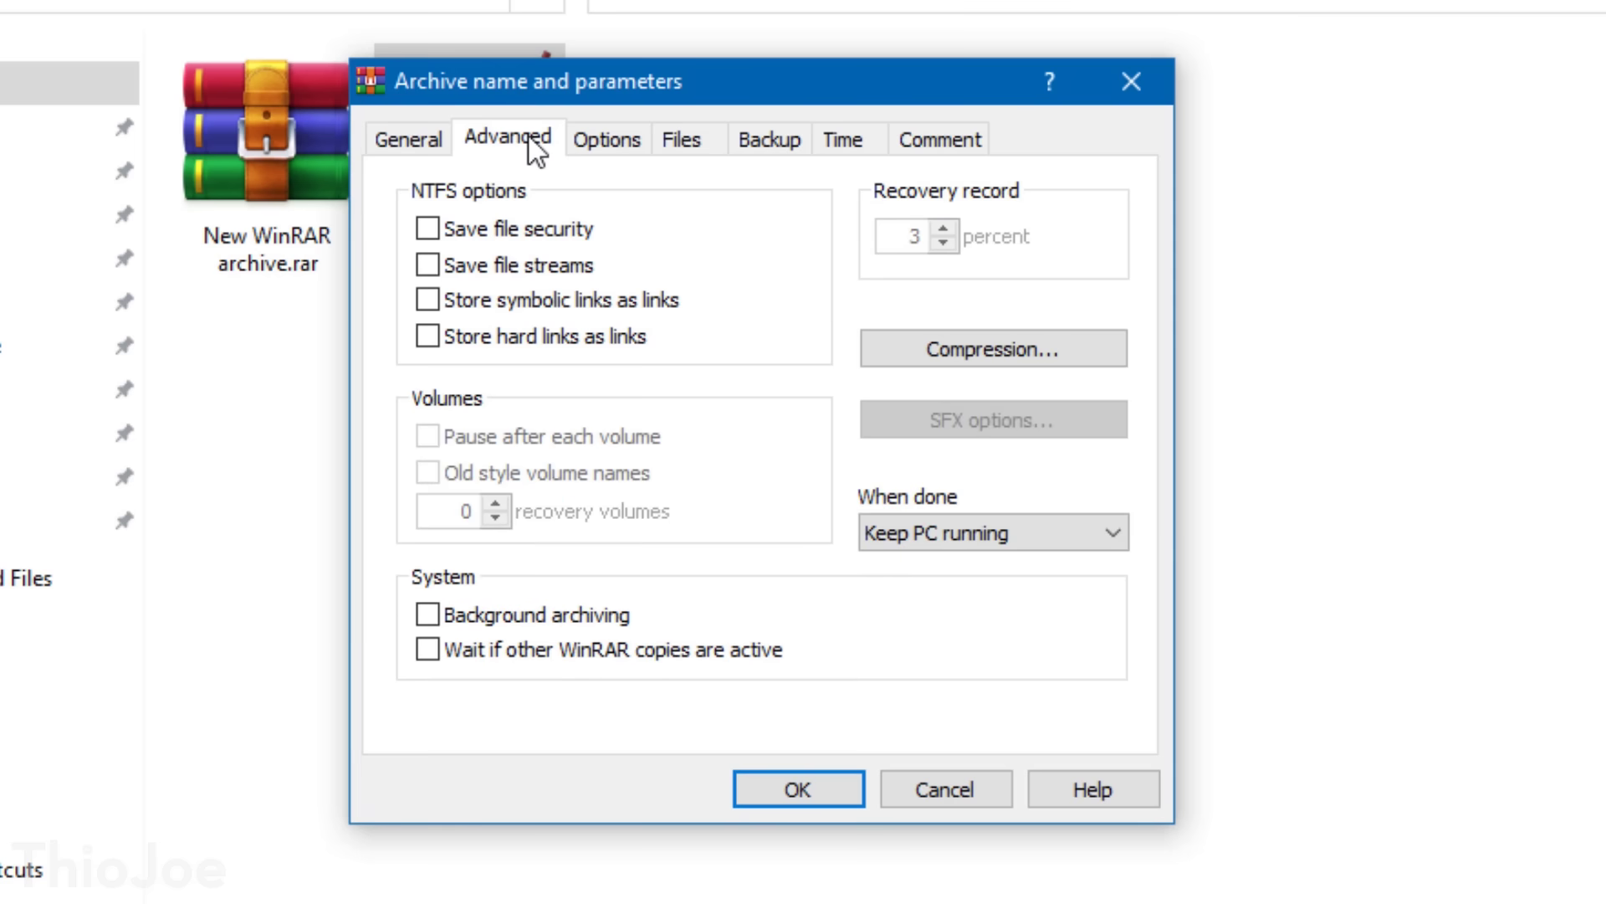
left_click(635, 134)
left_click(684, 138)
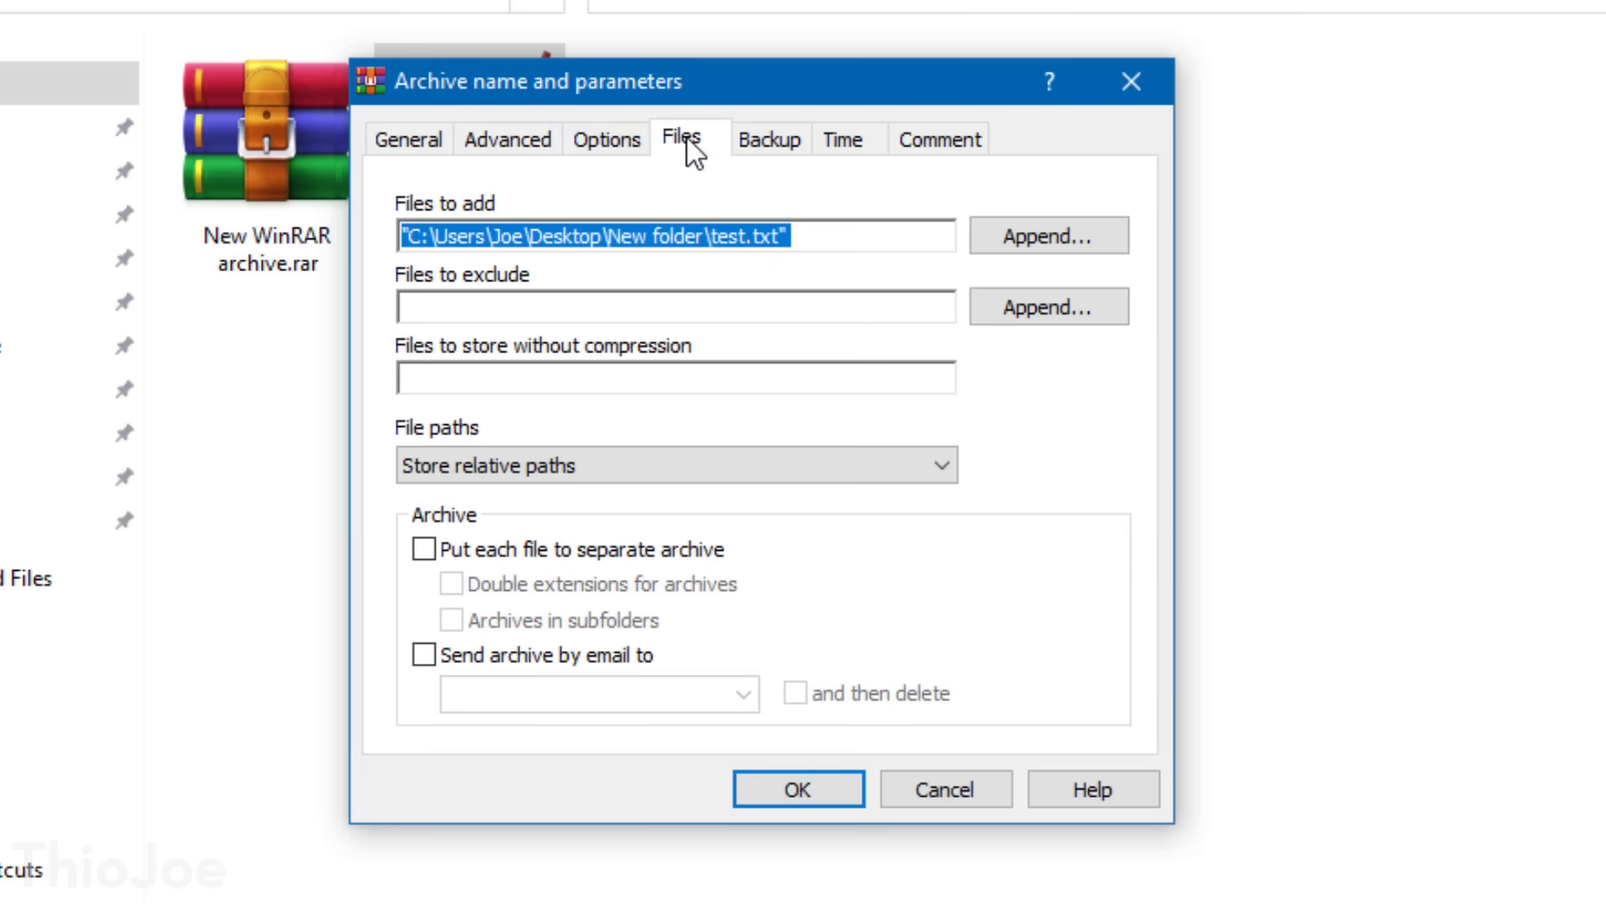
left_click(768, 139)
left_click(841, 138)
left_click(940, 138)
left_click(411, 149)
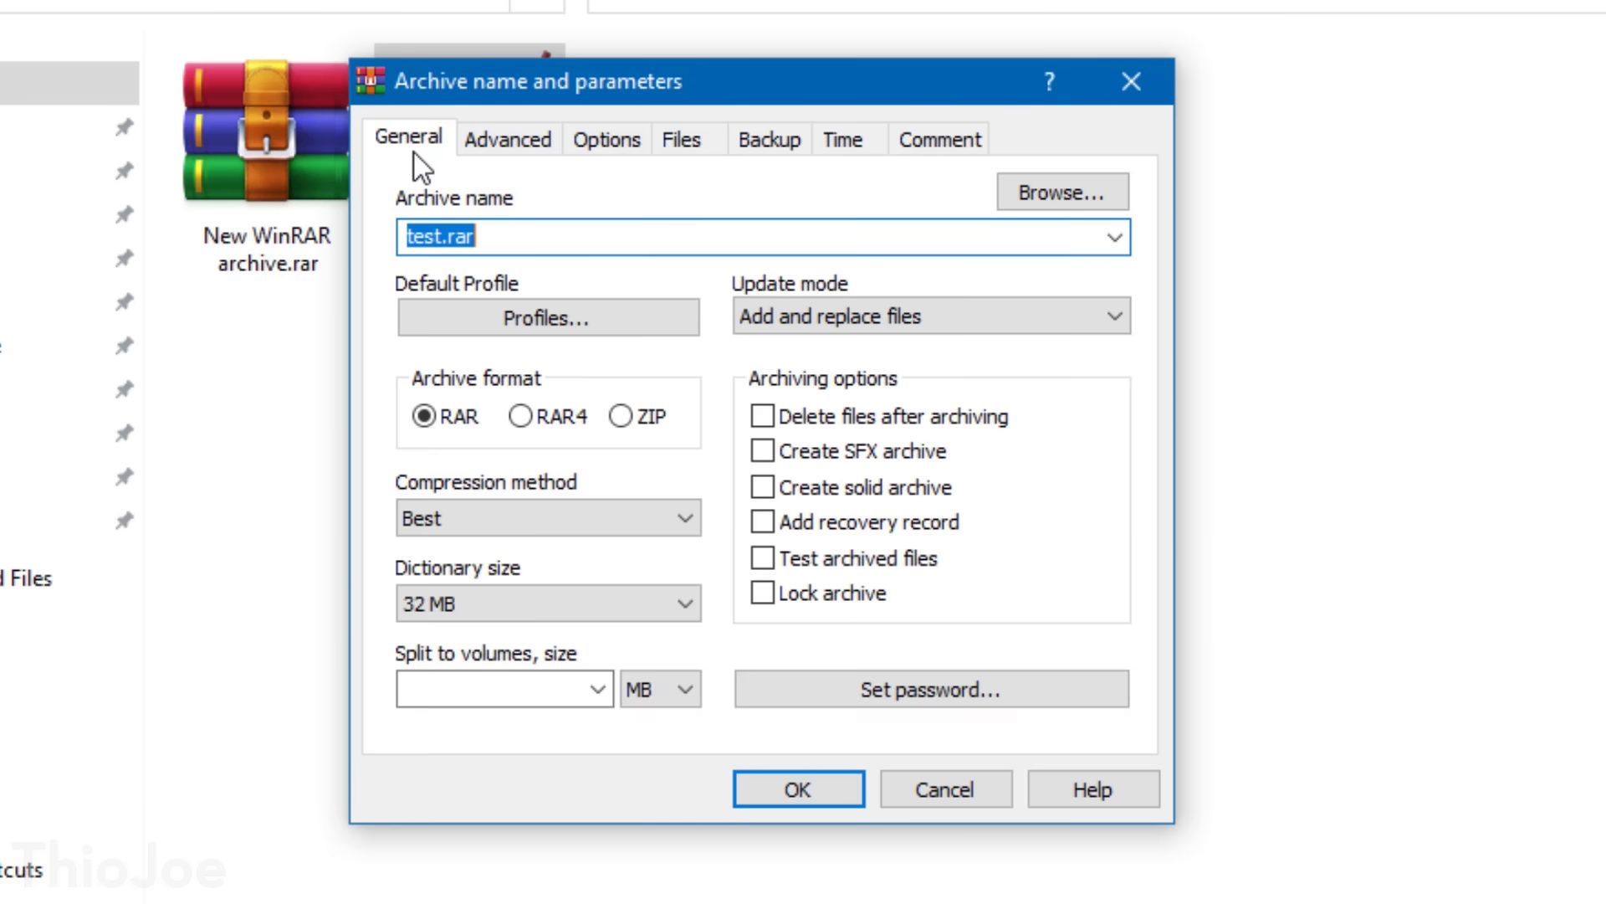
left_click(838, 315)
left_click(840, 319)
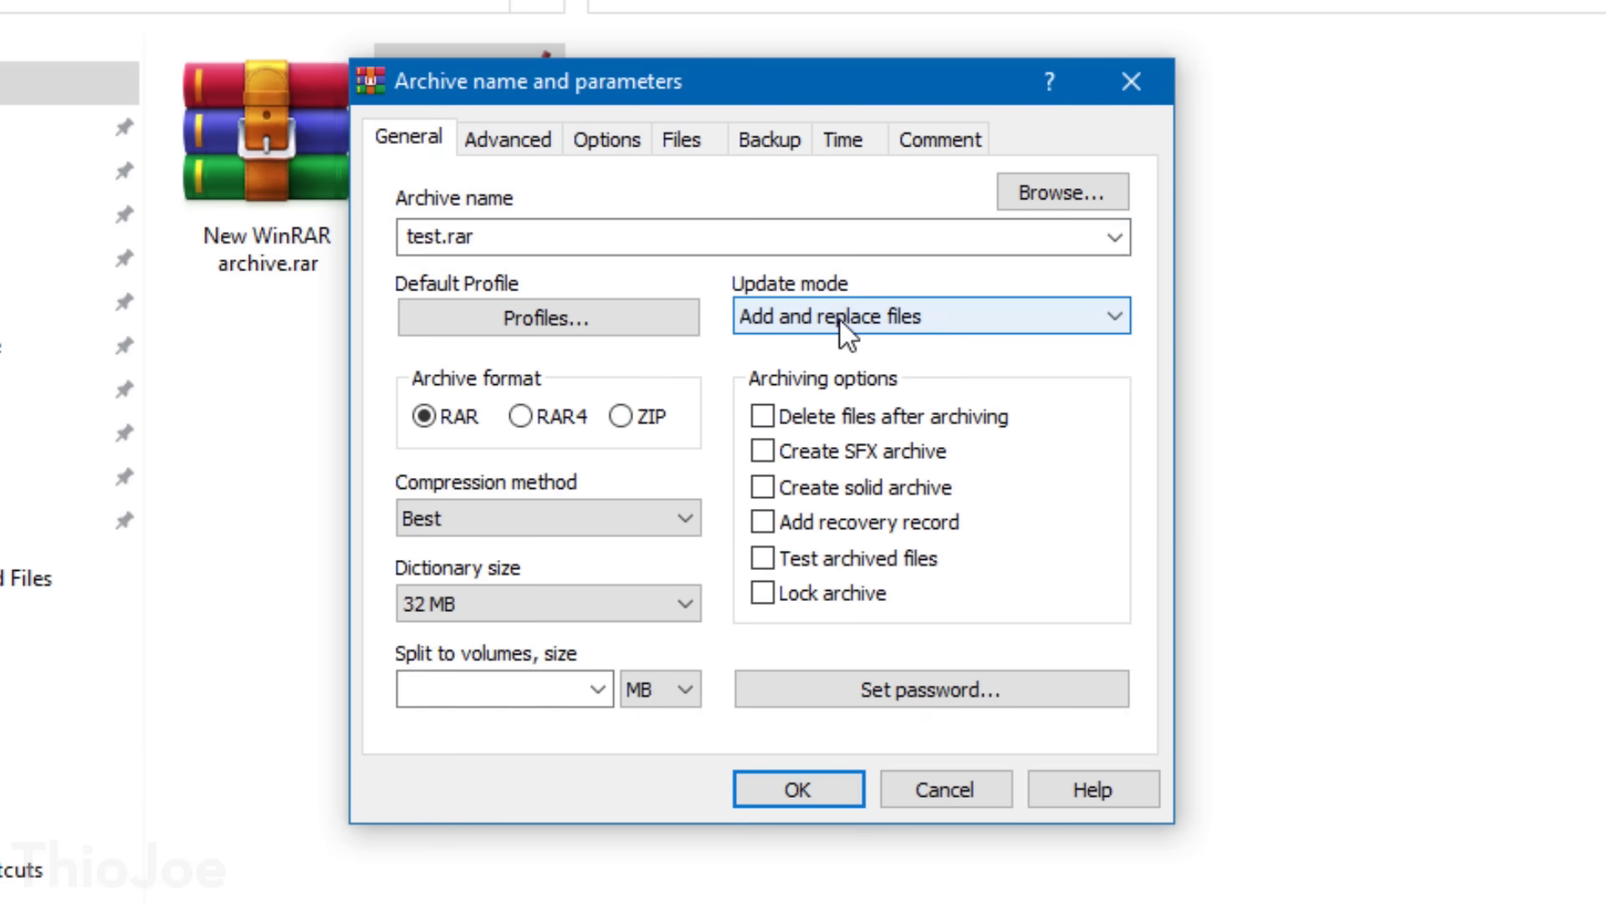
- Start setting an archive password, then cancel it and close the dialog without creating test.rar
left_click(922, 695)
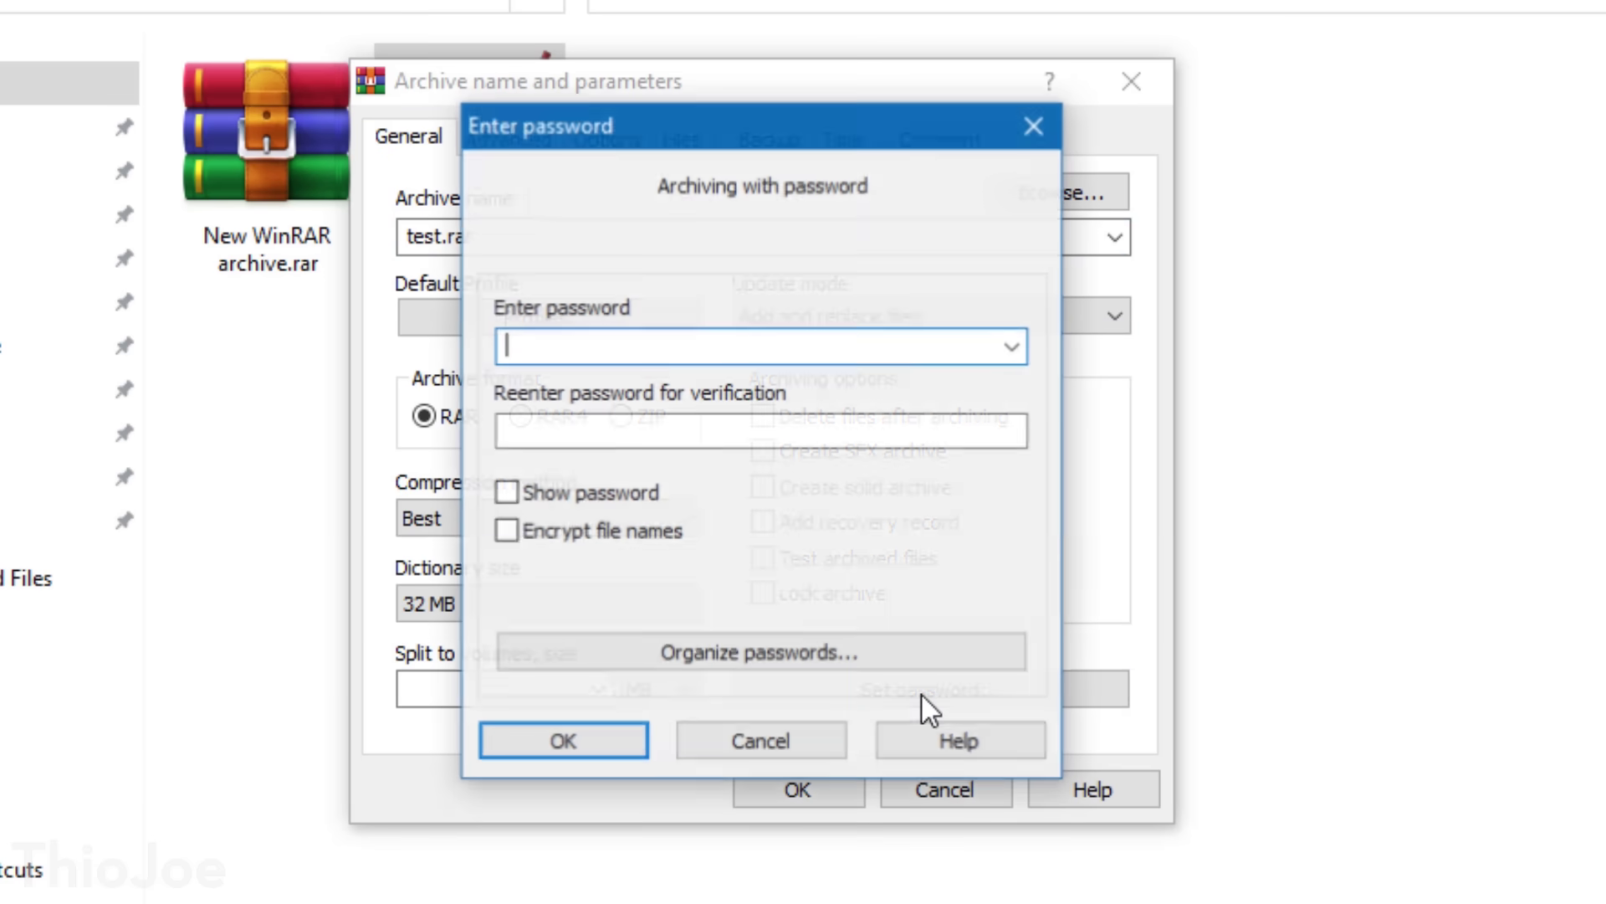
left_click(785, 743)
left_click(887, 787)
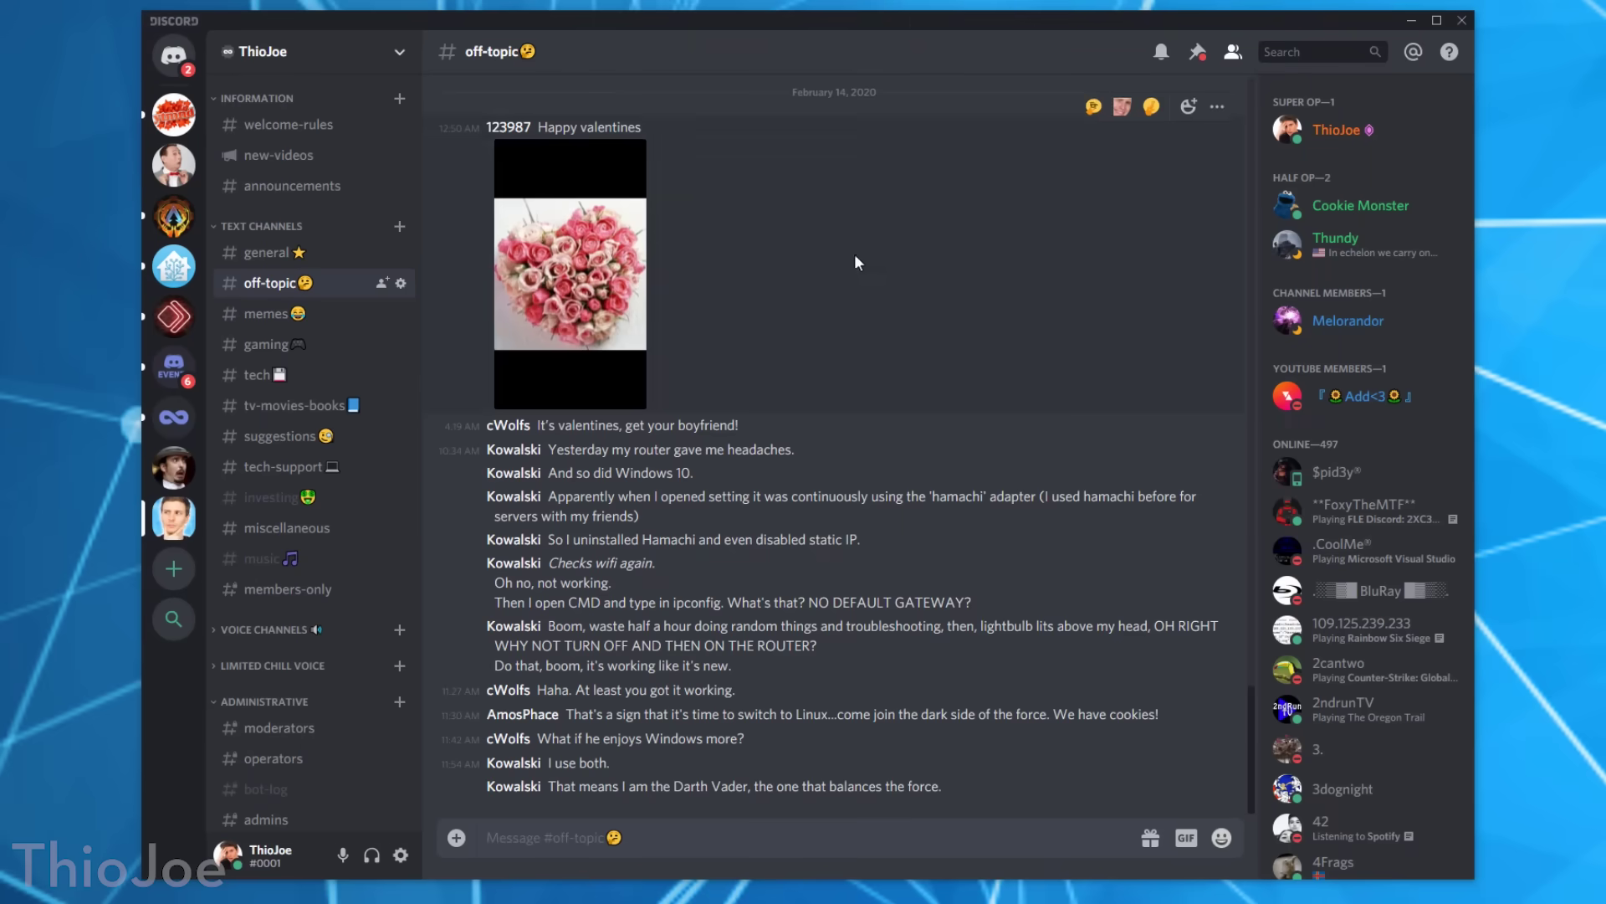
- Scroll through #off-topic, then switch to the #memes channel
scroll(860, 509, "up", 3)
scroll(858, 509, "up", 2)
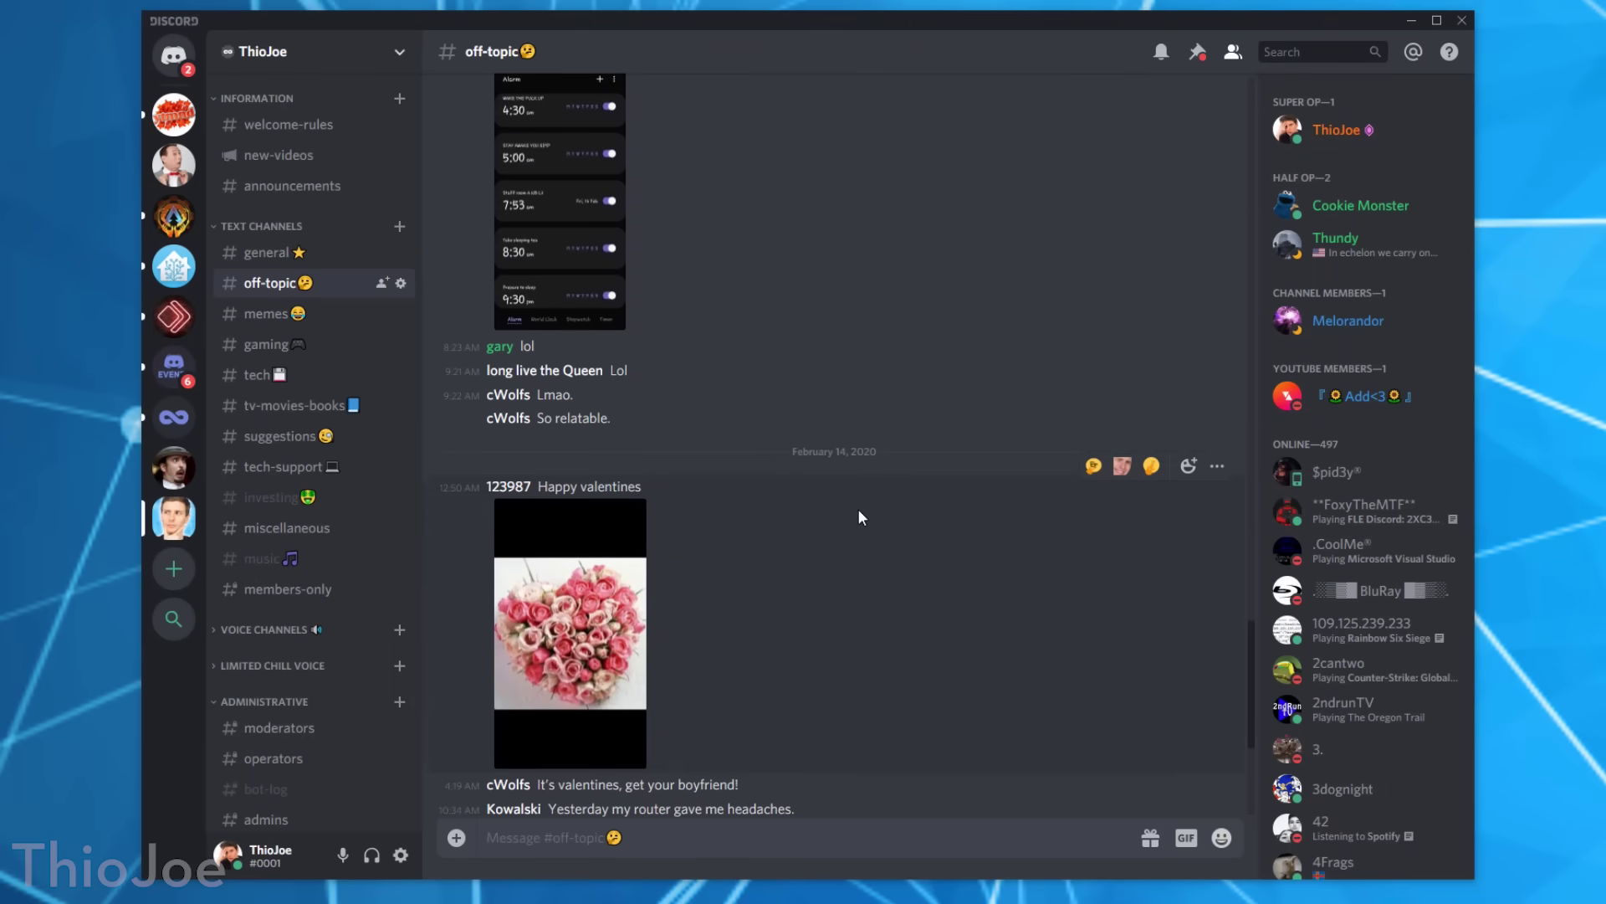
scroll(859, 508, "down", 4)
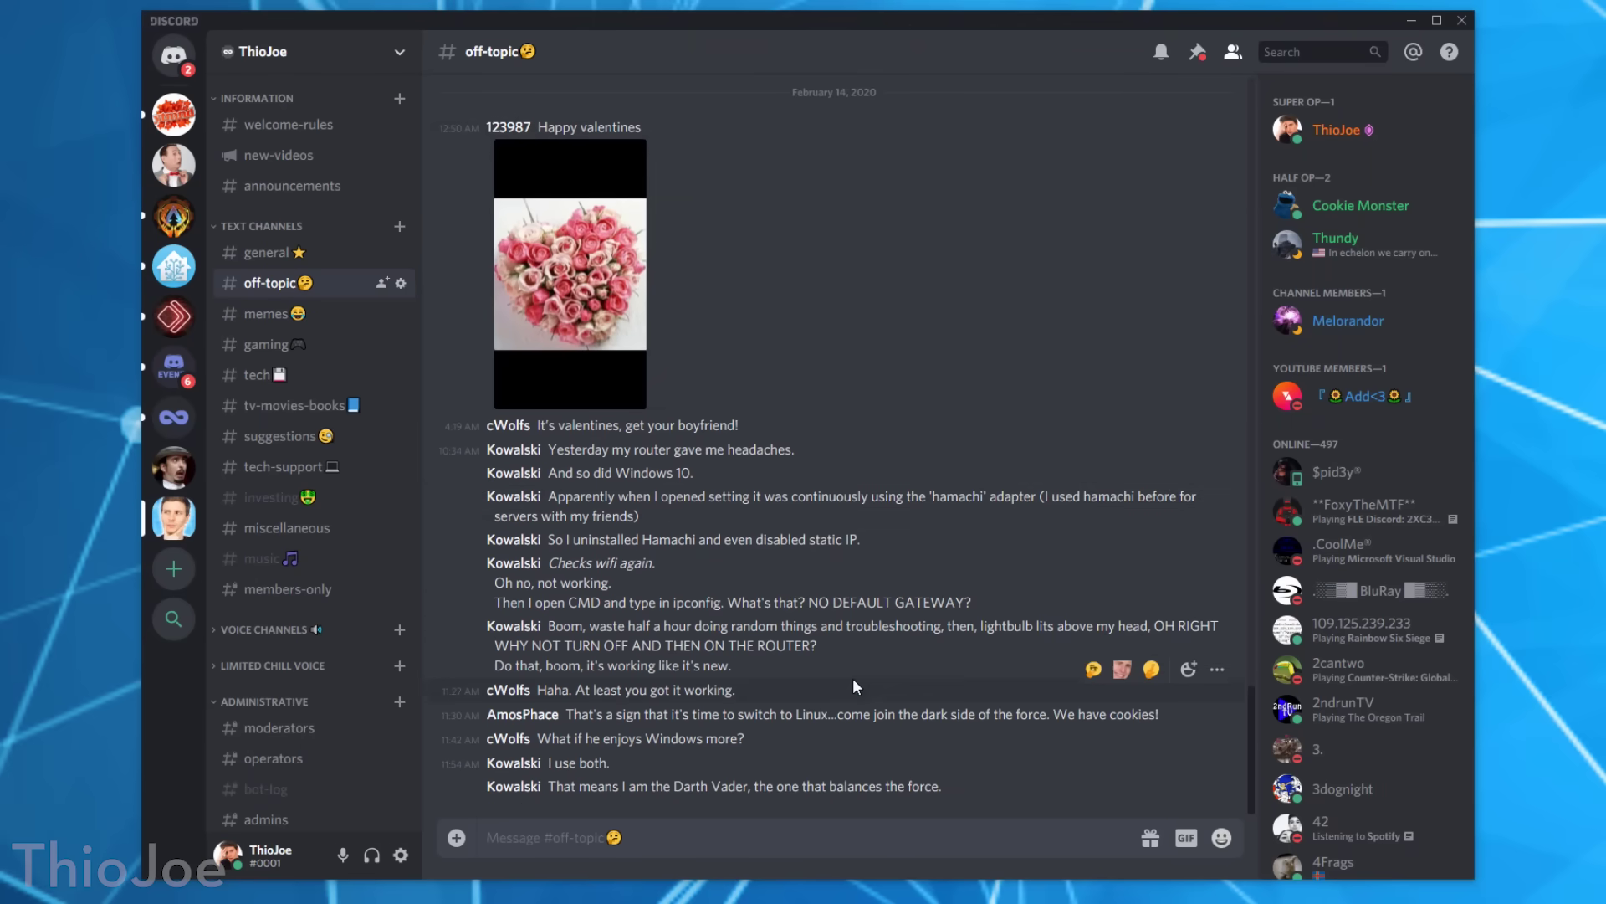
left_click(254, 320)
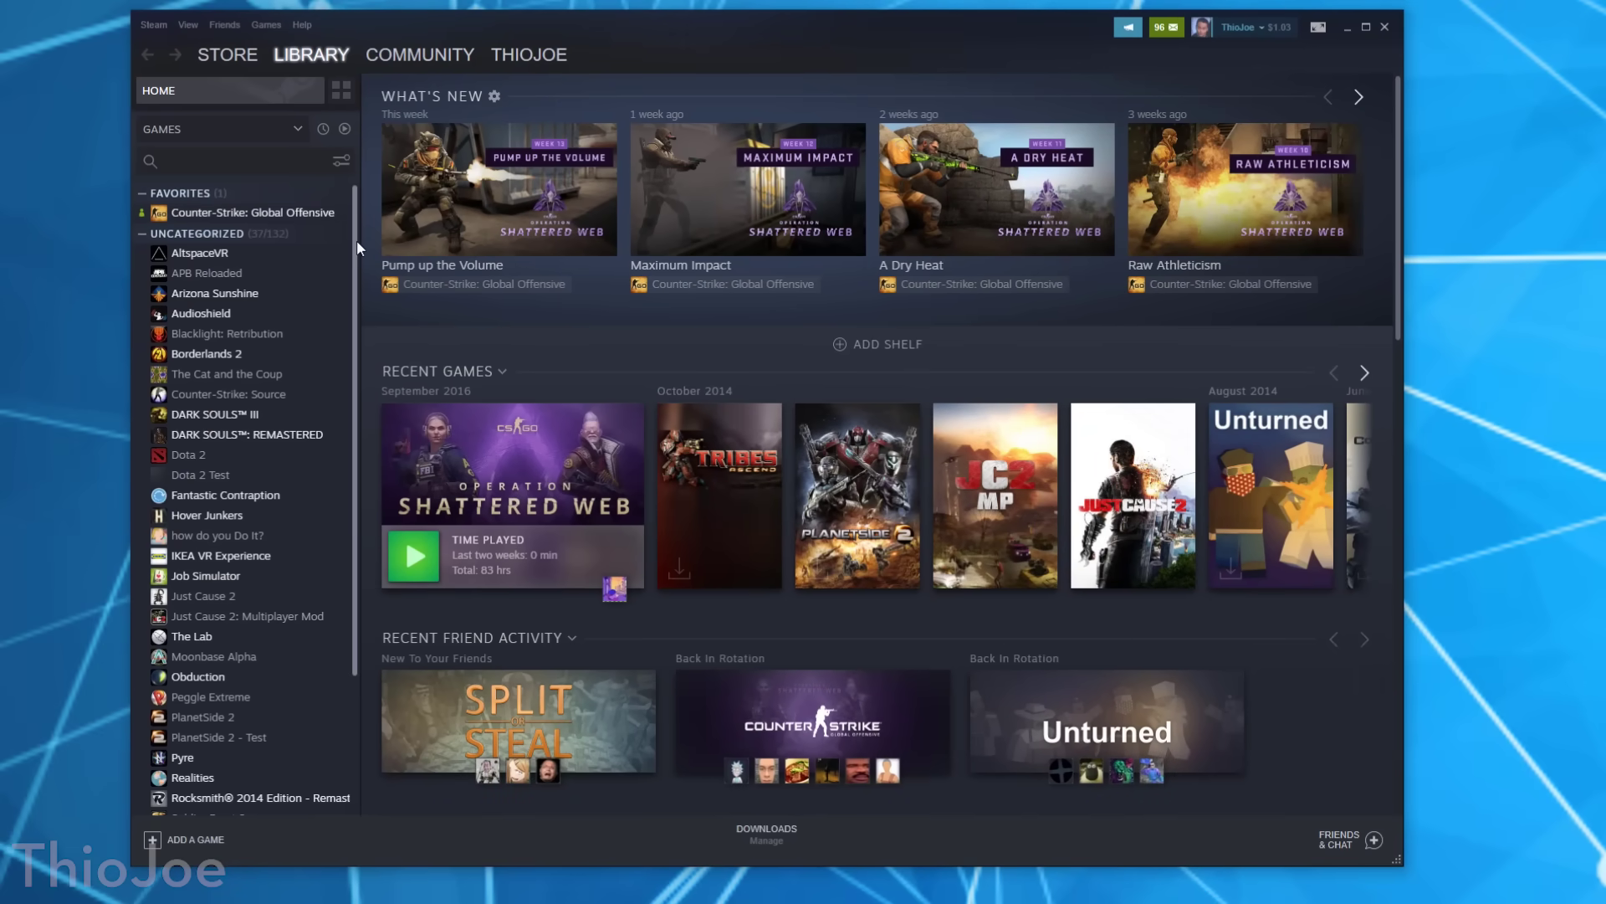
mouse_move(358, 247)
left_mouse_down()
mouse_move(369, 455)
mouse_move(342, 228)
left_mouse_up()
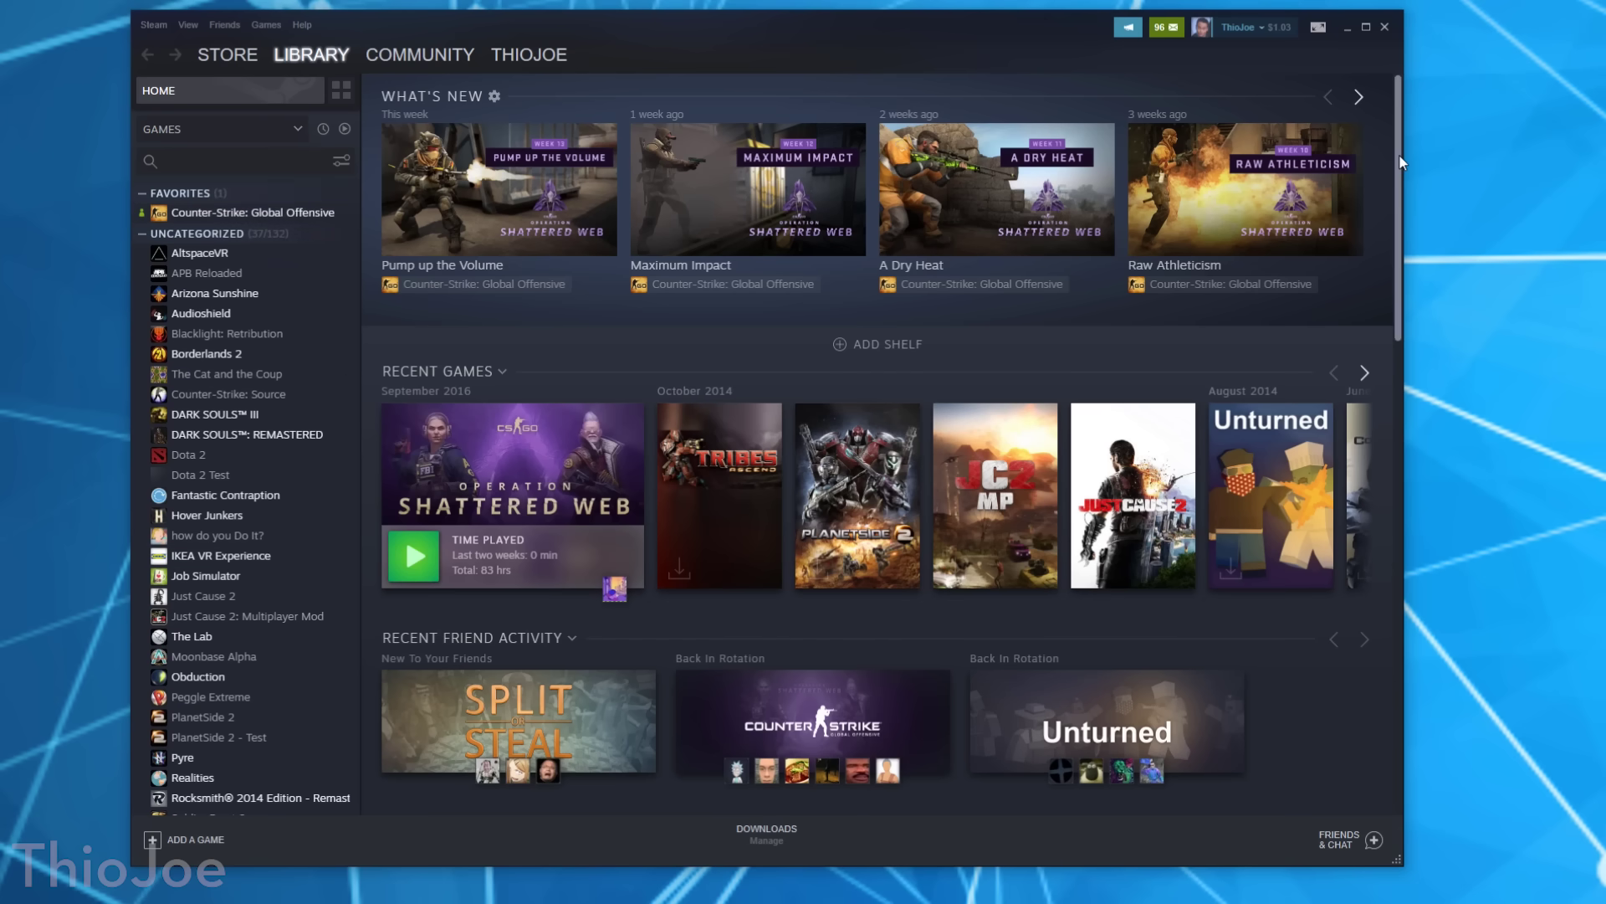
mouse_move(1399, 154)
left_mouse_down()
mouse_move(1363, 666)
mouse_move(1349, 410)
mouse_move(1382, 131)
left_mouse_up()
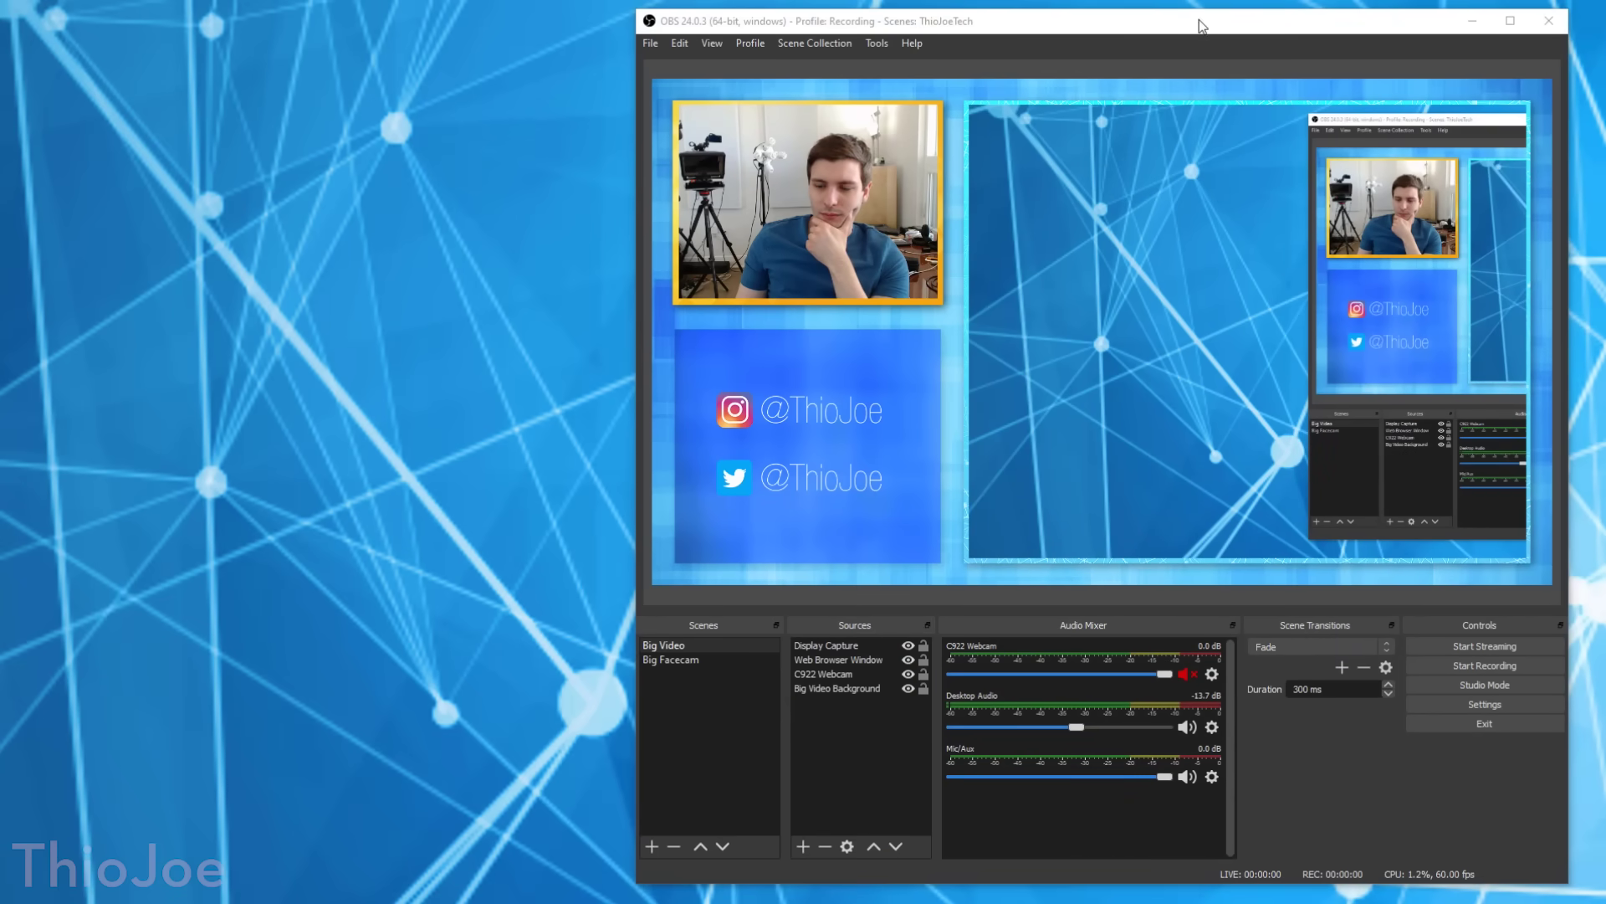
- Preview the scenes and toggle Display Capture, C922 Webcam and Big Video Background off and on
left_click_drag(1201, 25, 1002, 22)
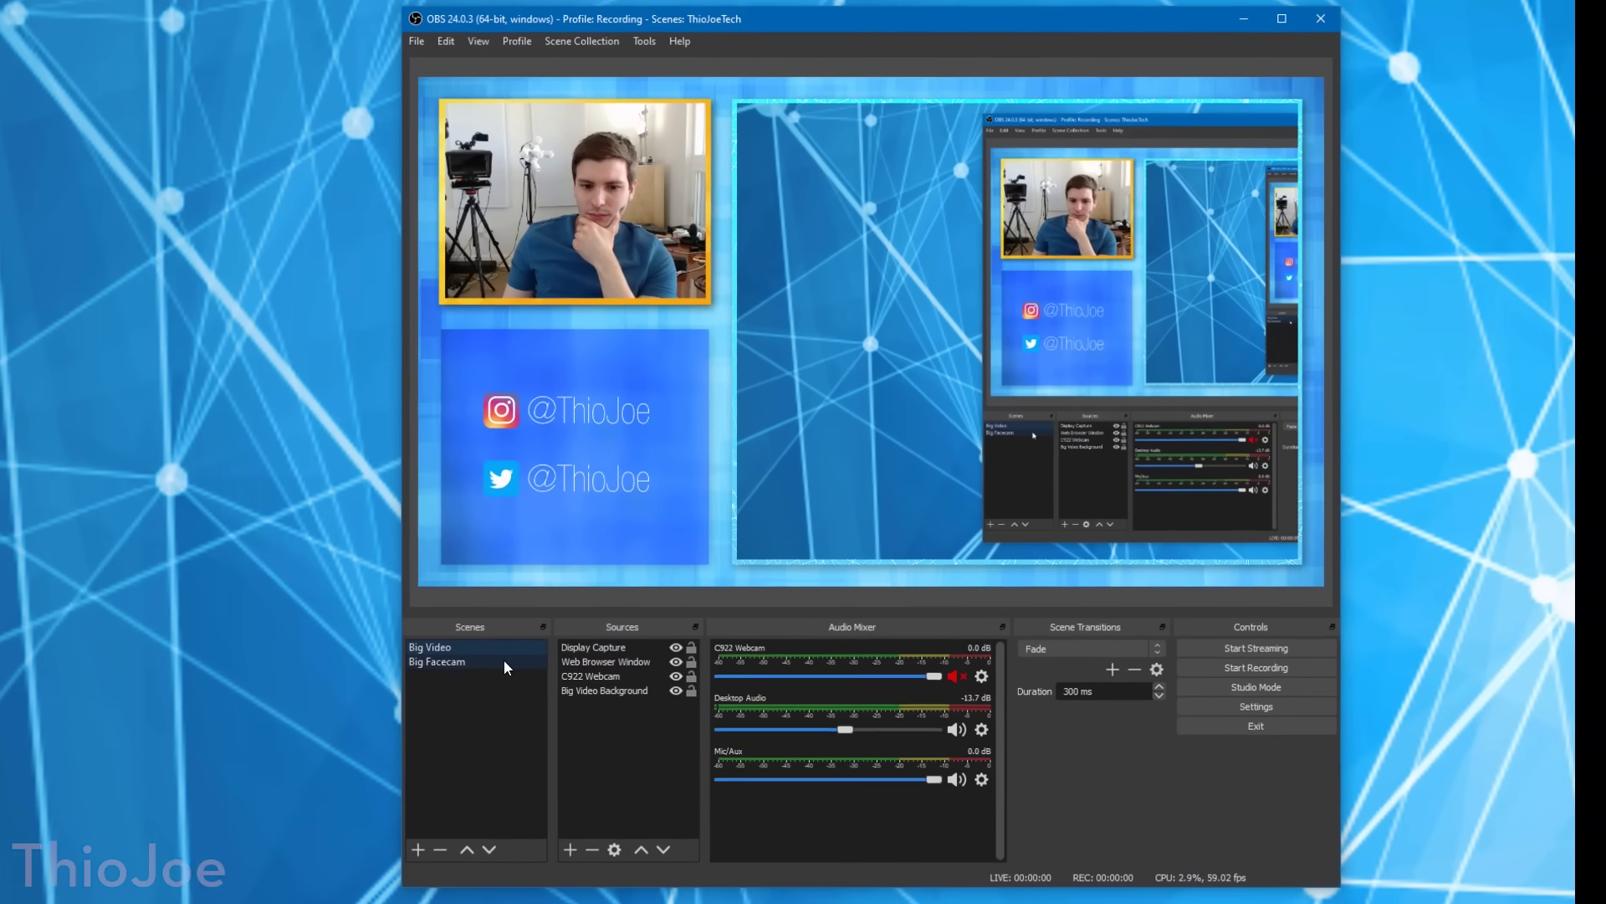
left_click(504, 662)
left_click(493, 645)
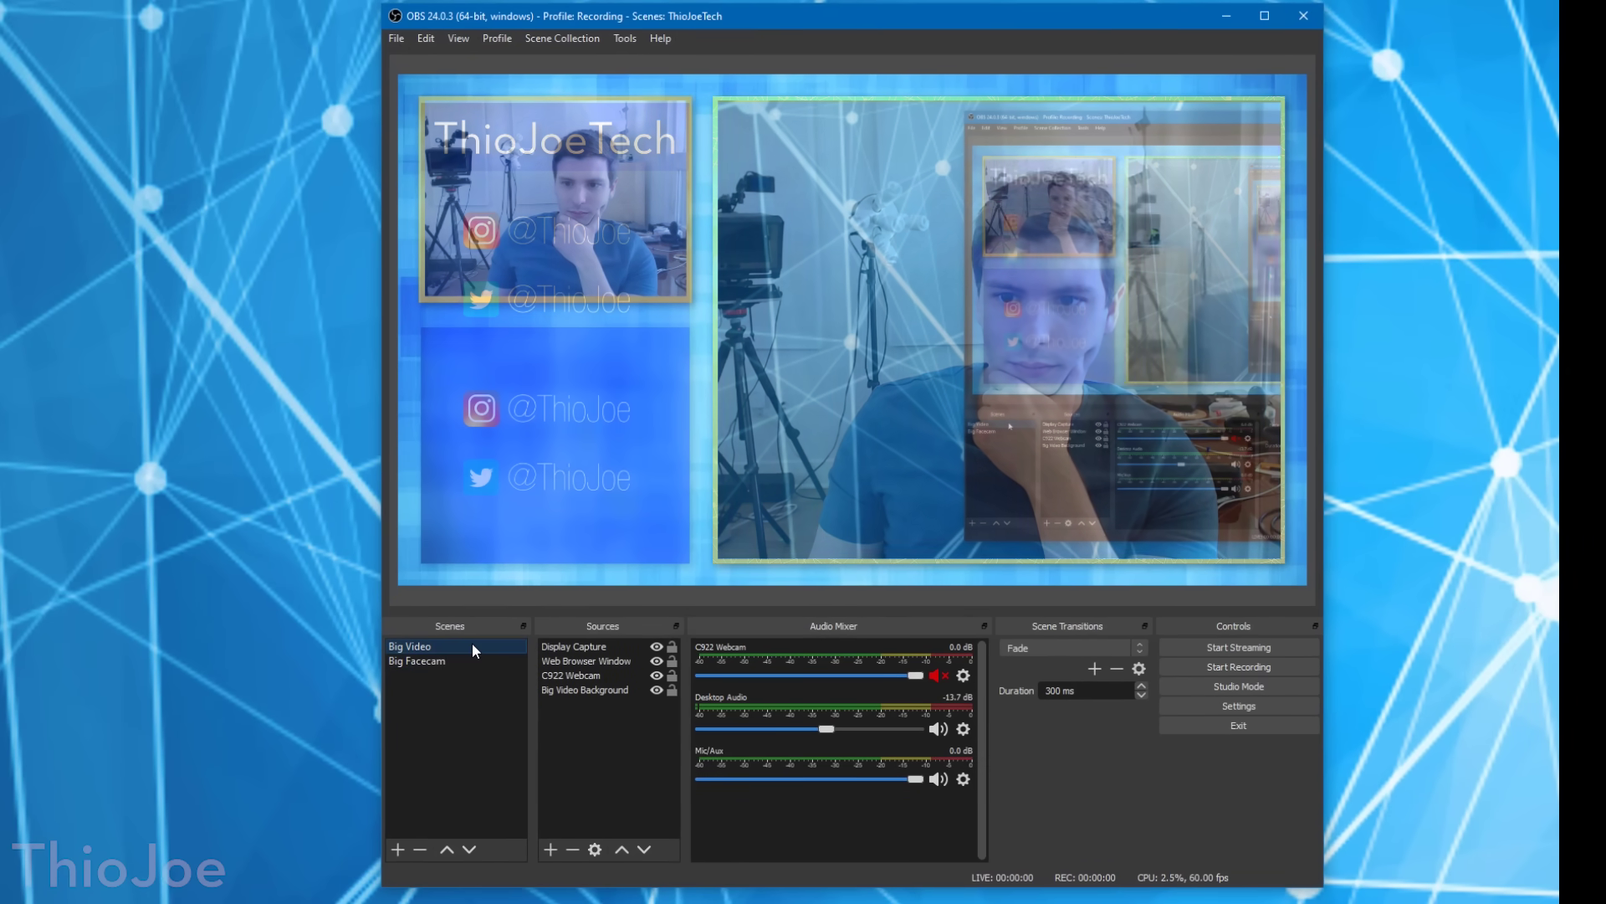
left_click(580, 648)
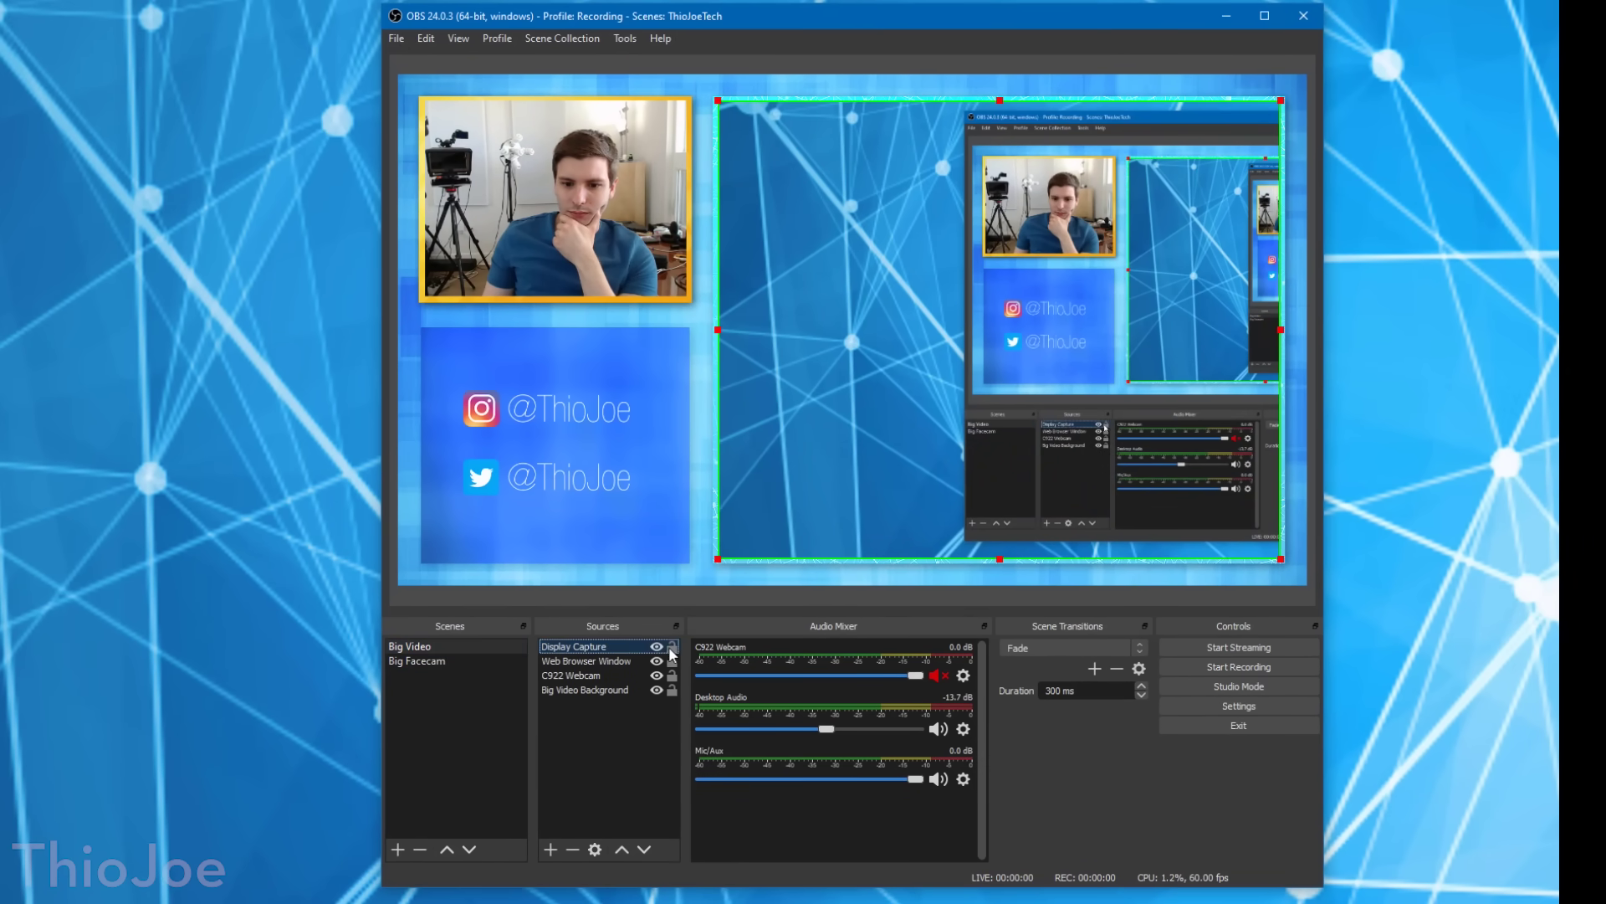
left_click(657, 647)
left_click(656, 647)
left_click(656, 675)
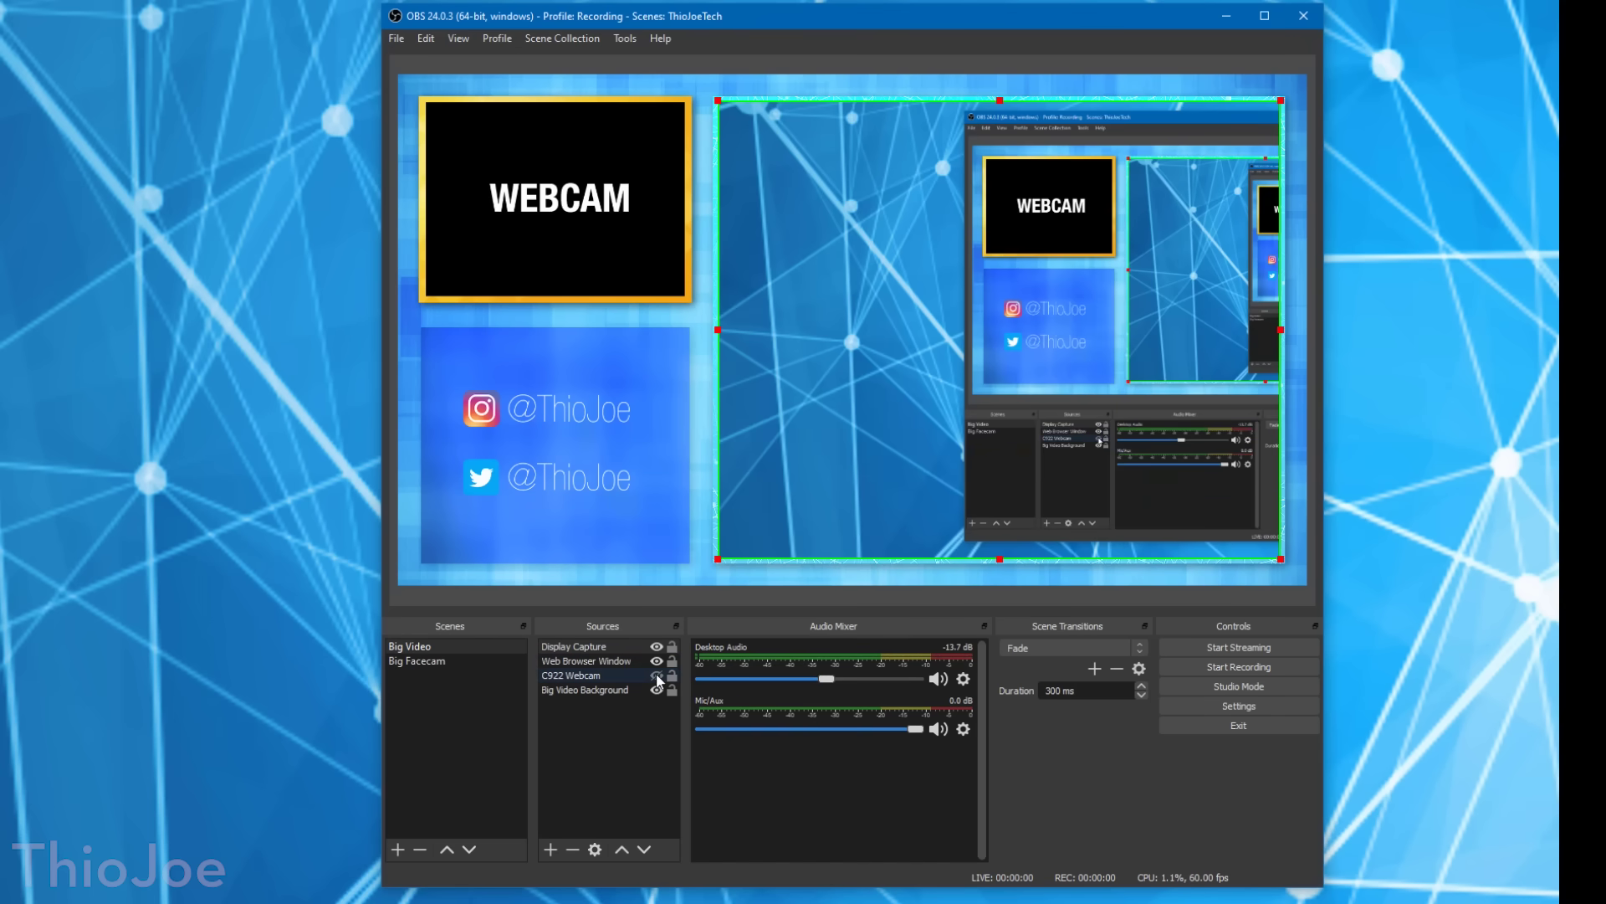
left_click(656, 677)
left_click(655, 688)
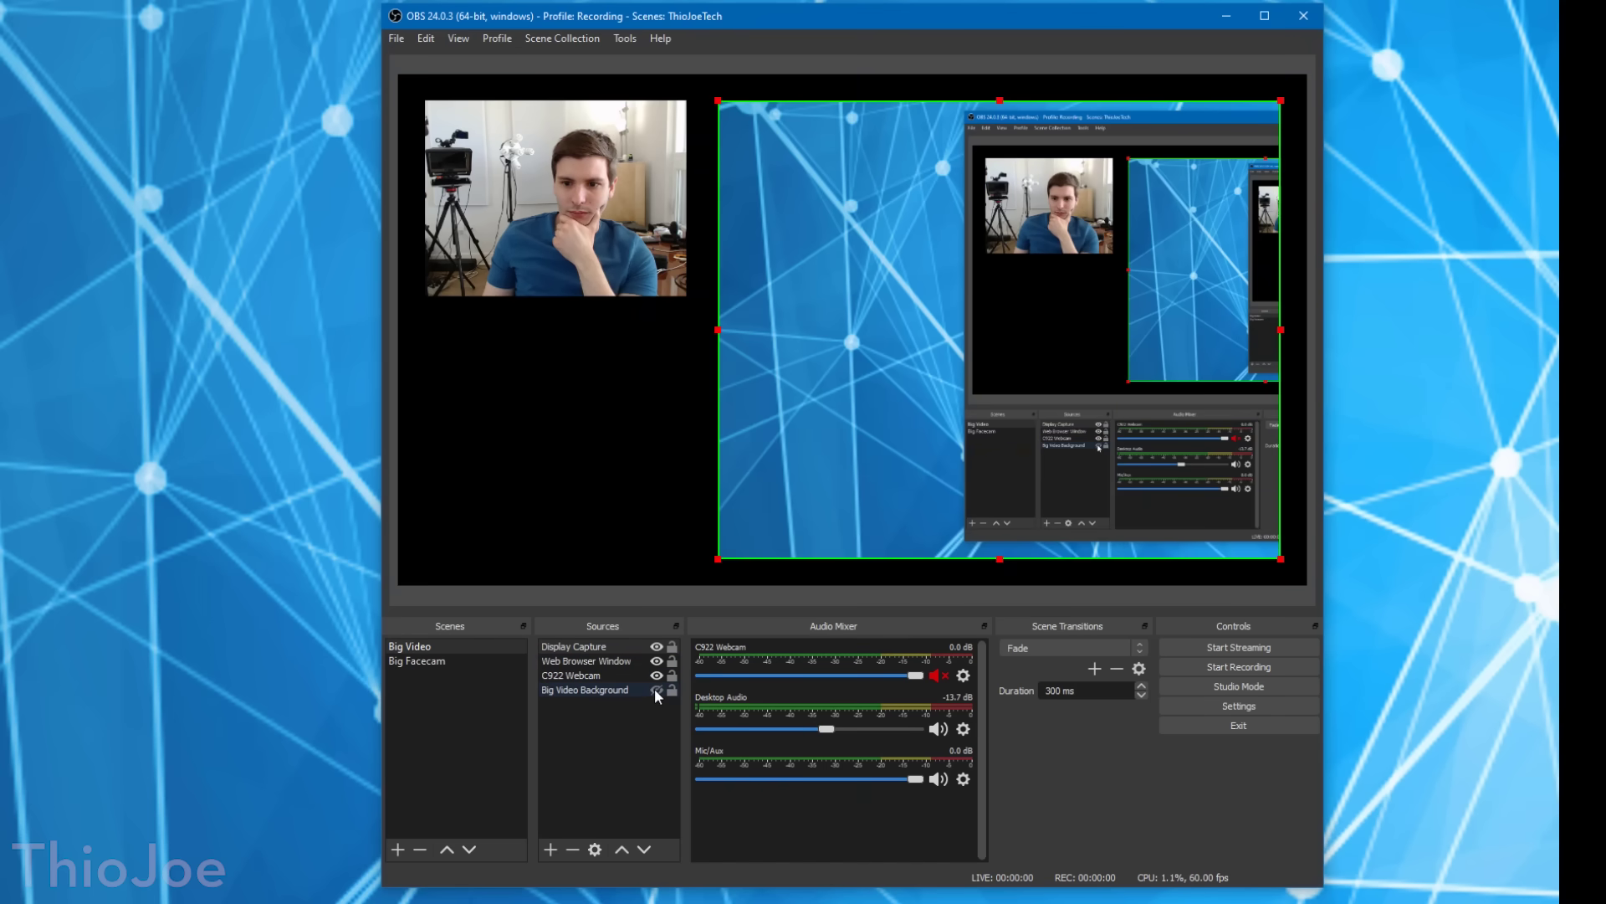
left_click(655, 689)
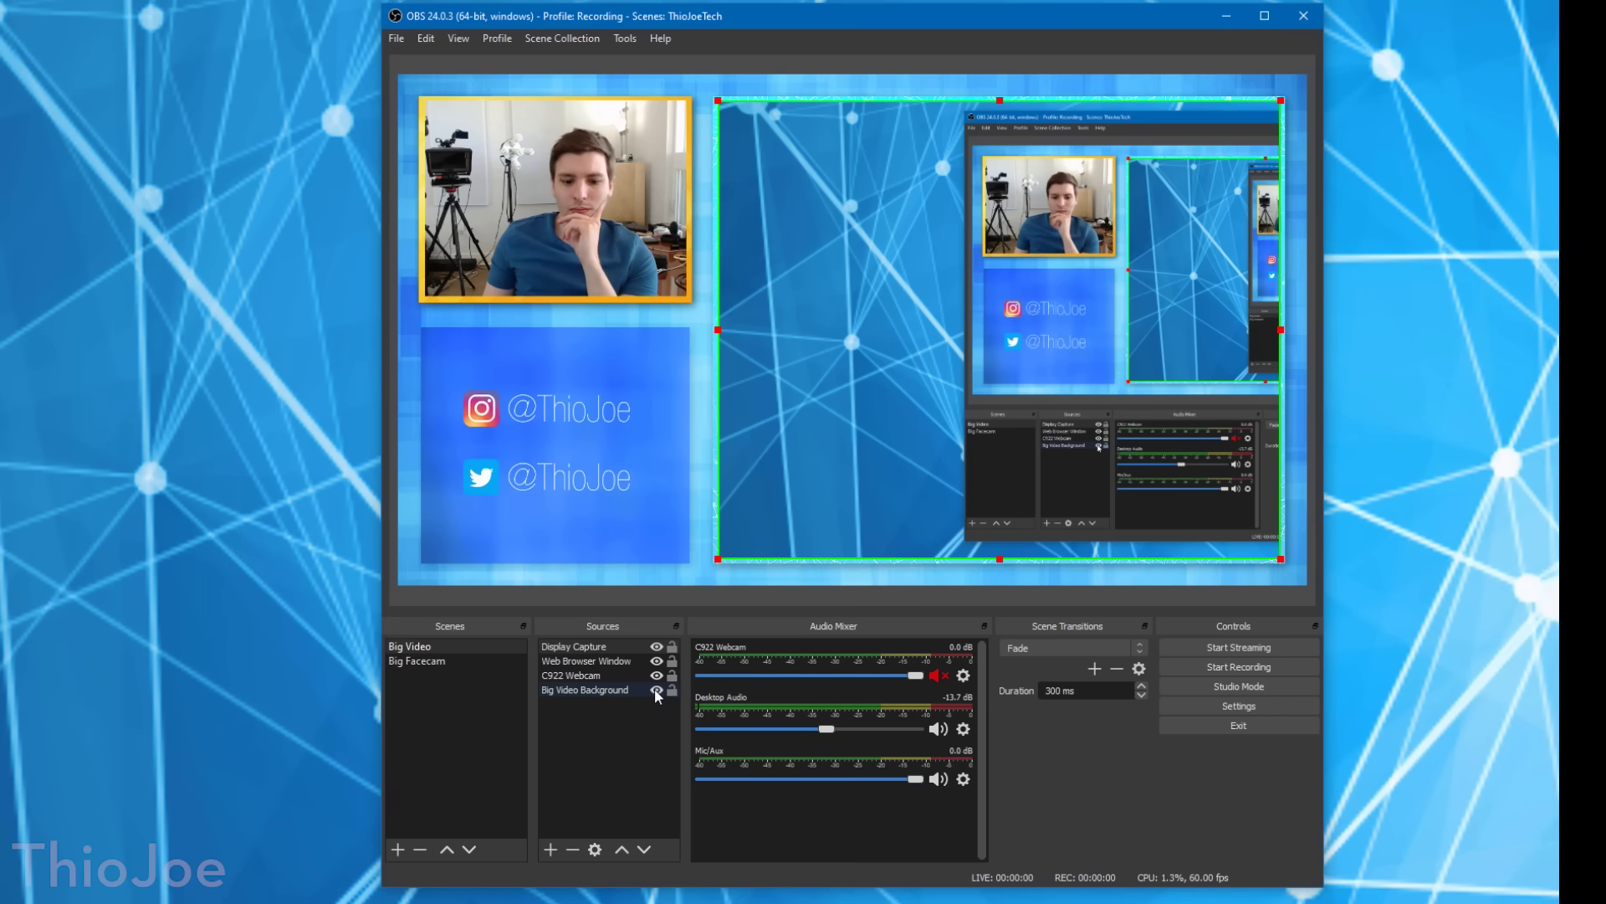
- Add a new scene named Scene 2 and browse the available source types
right_click(461, 699)
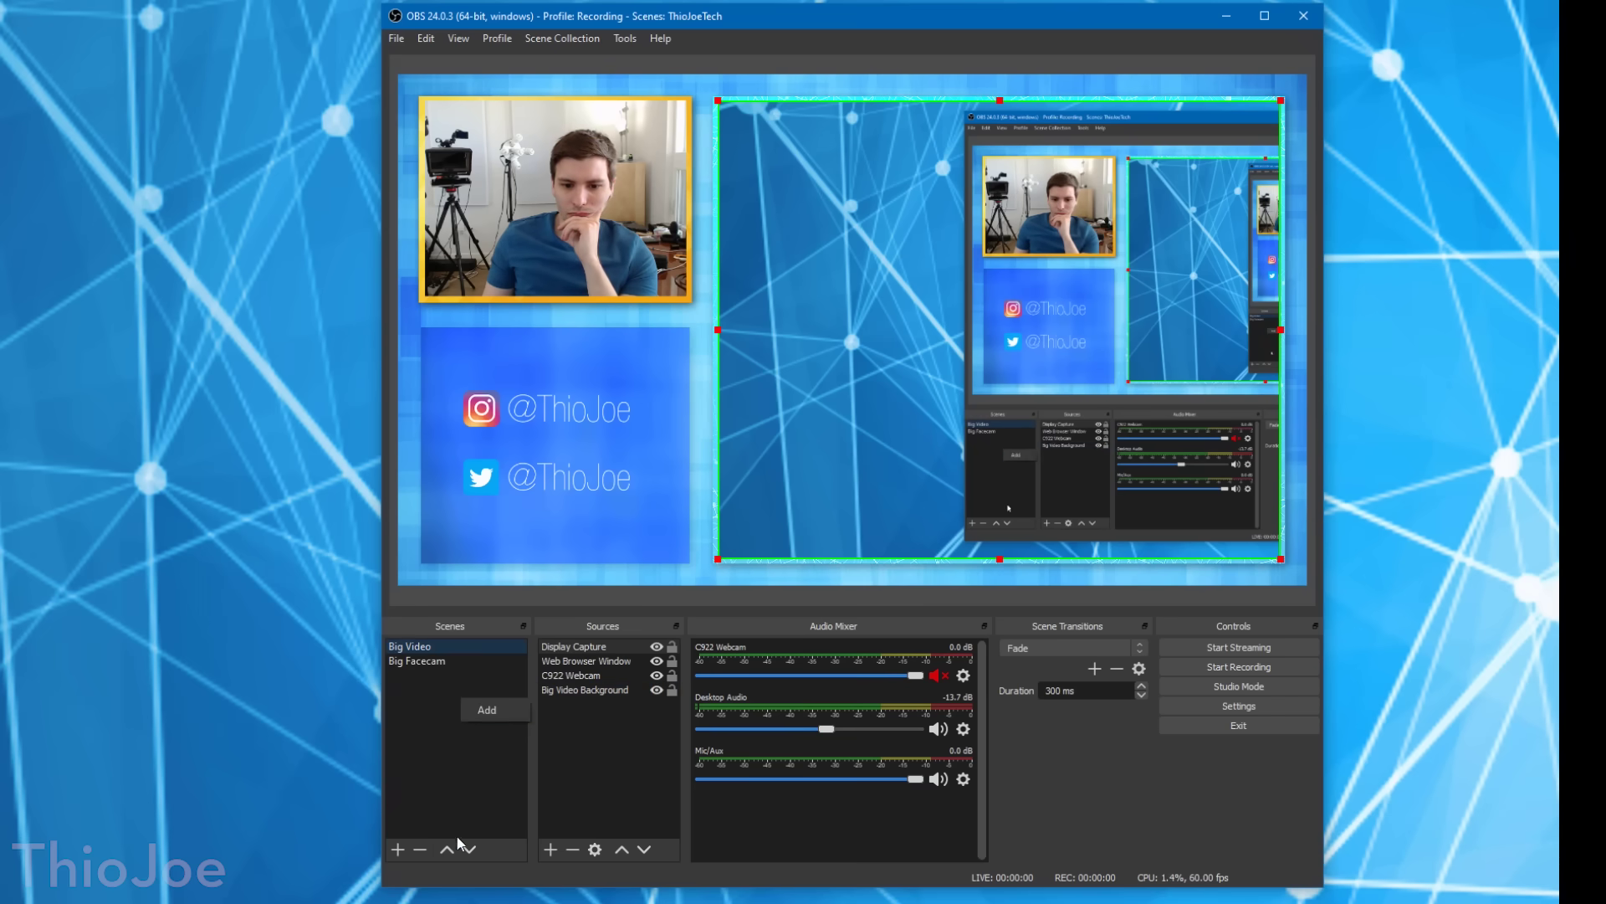
left_click(397, 849)
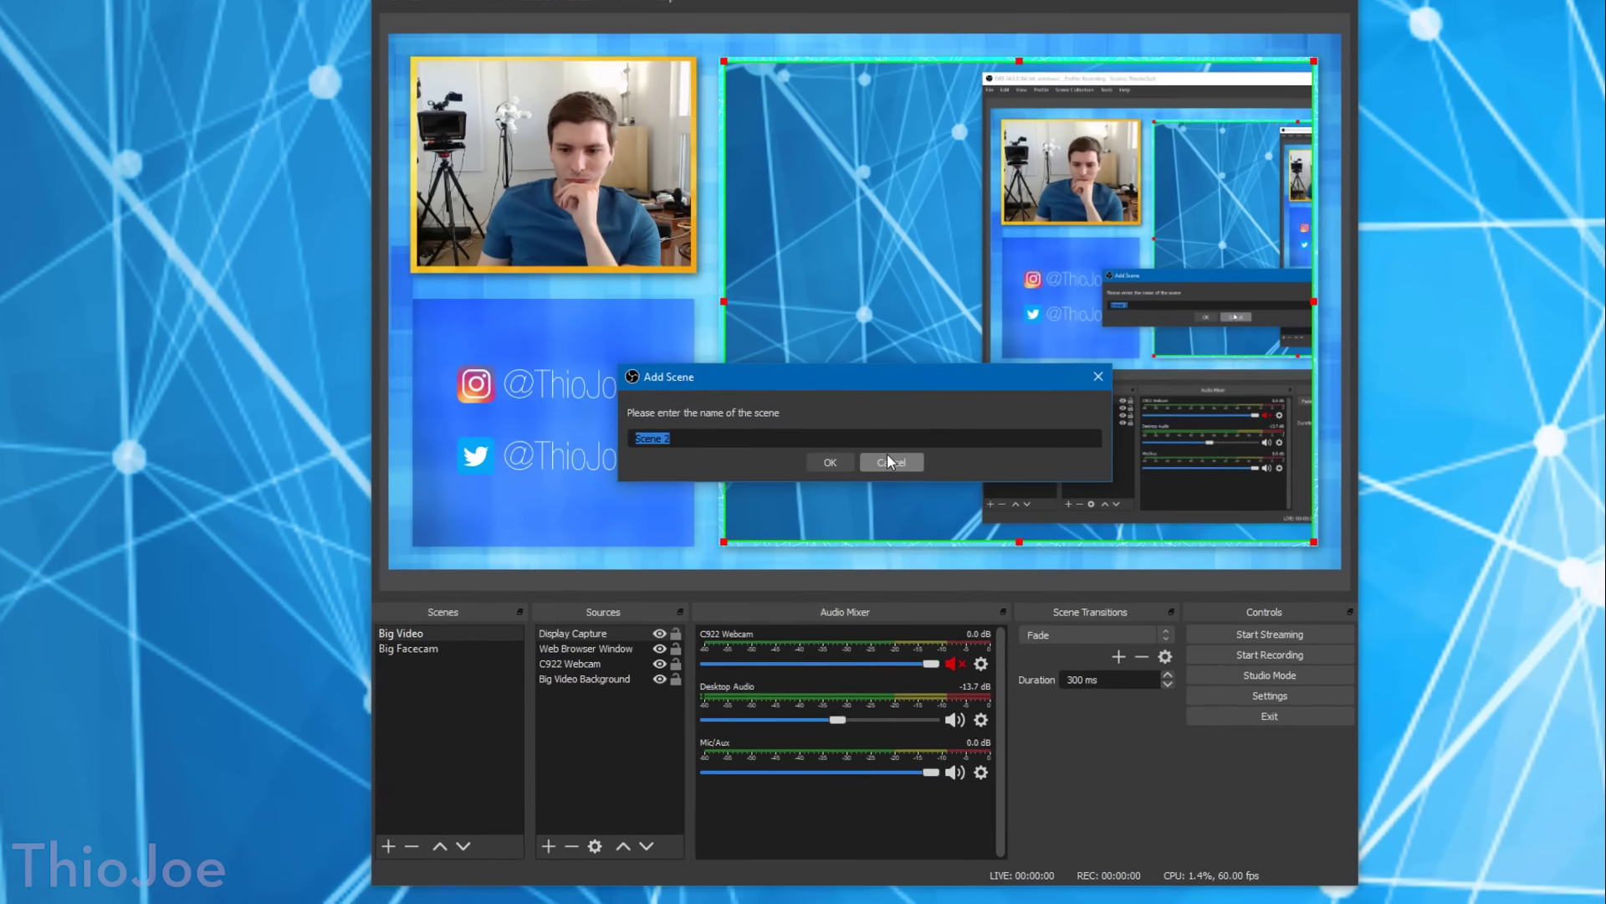
key("Return")
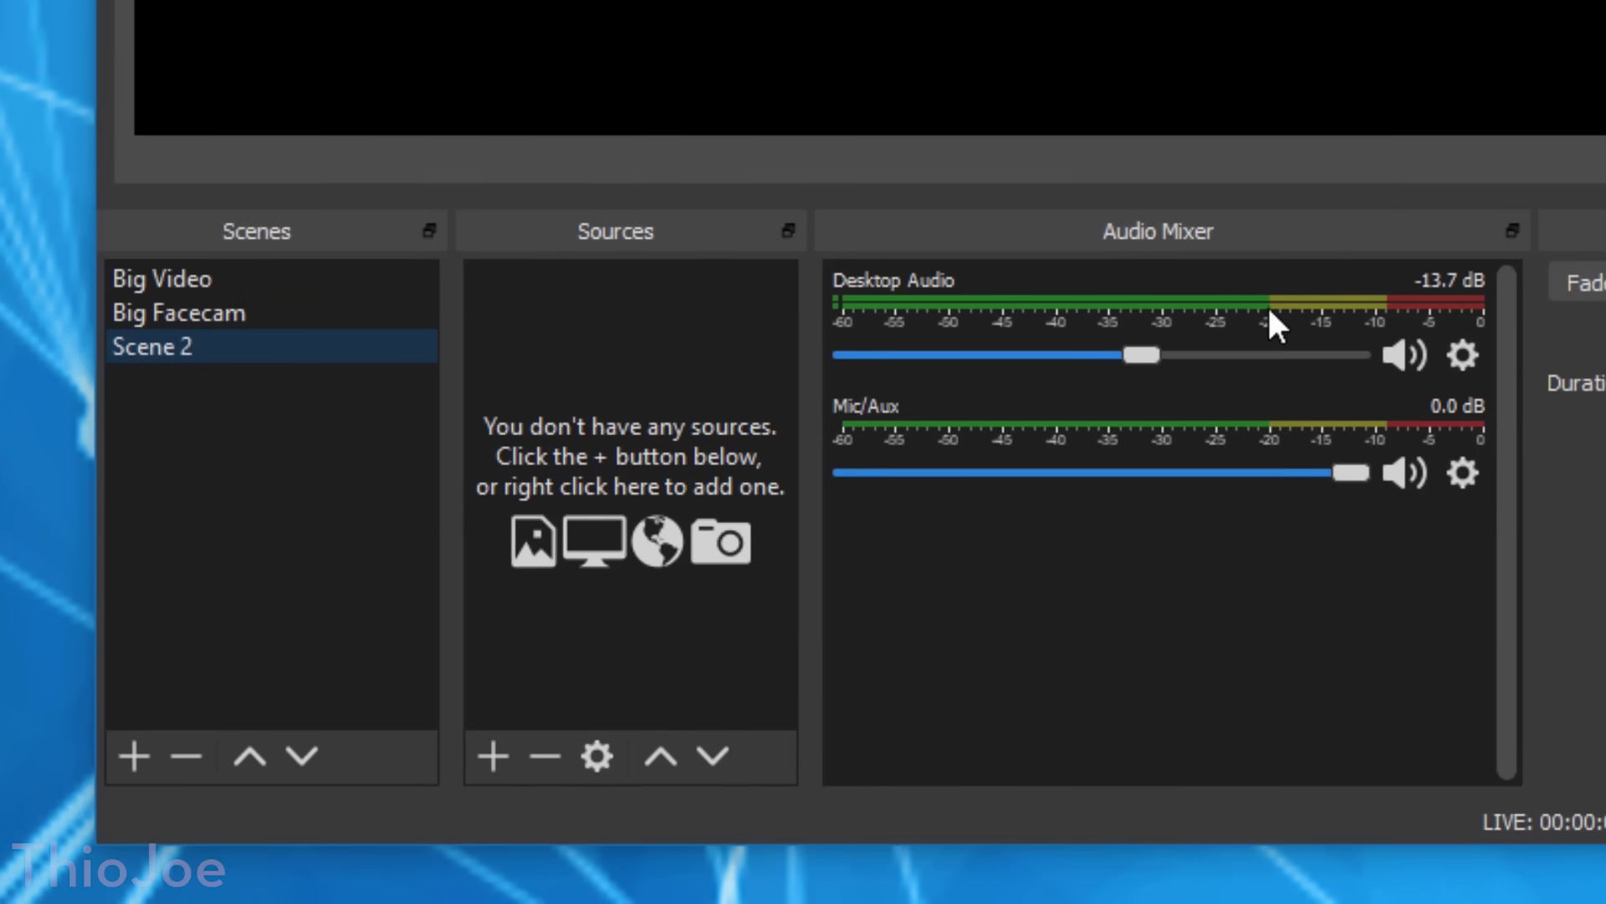
left_click(493, 755)
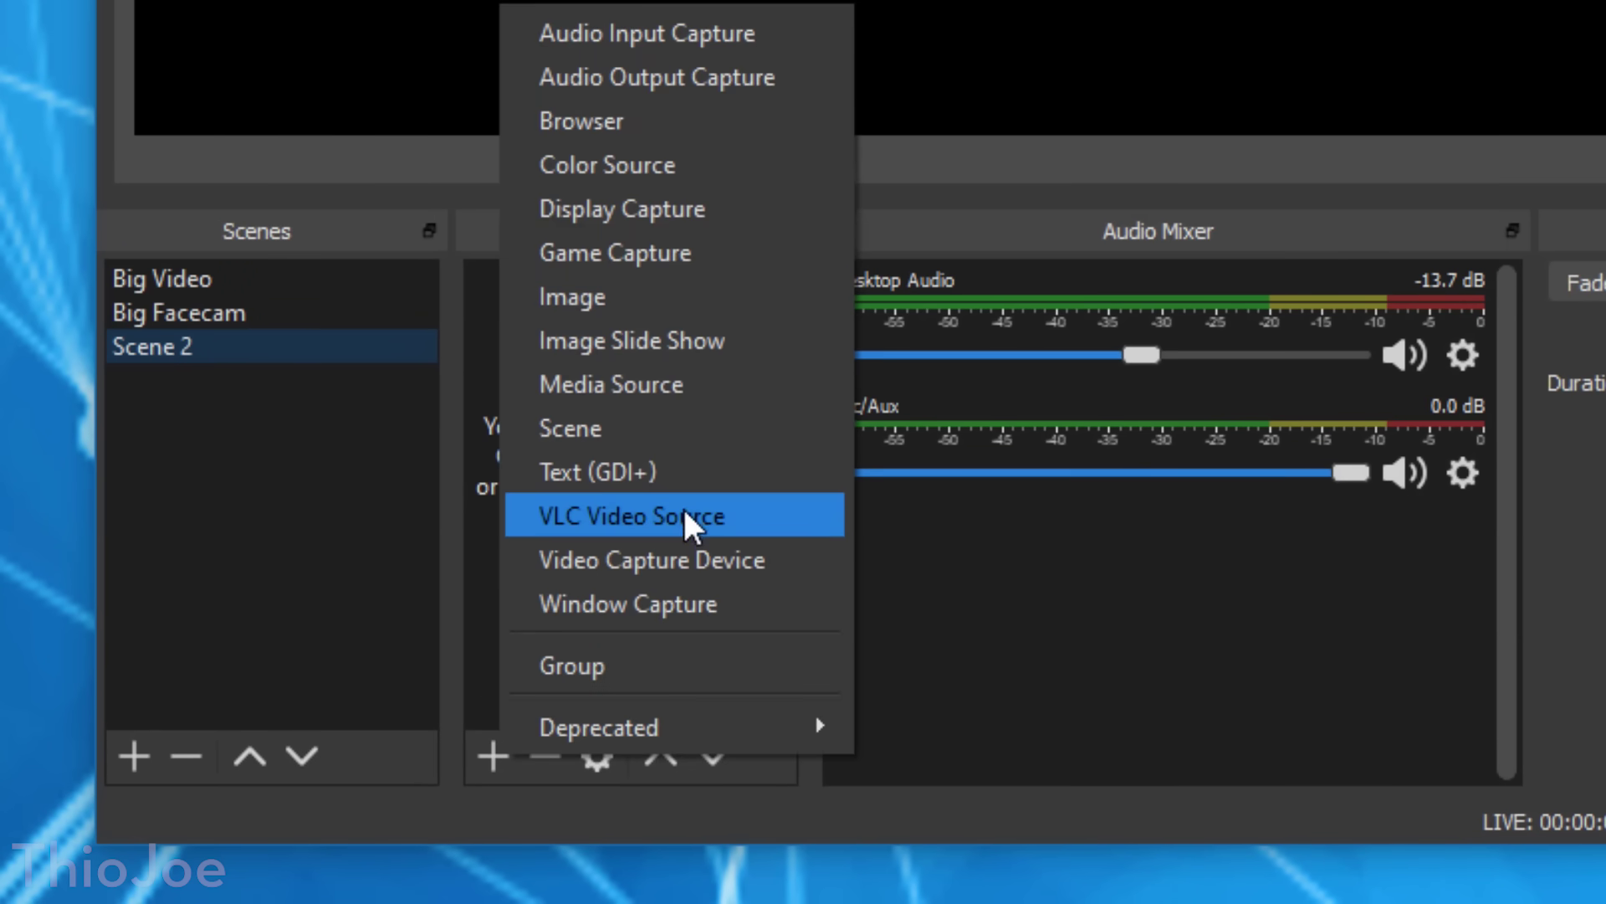
mouse_move(711, 727)
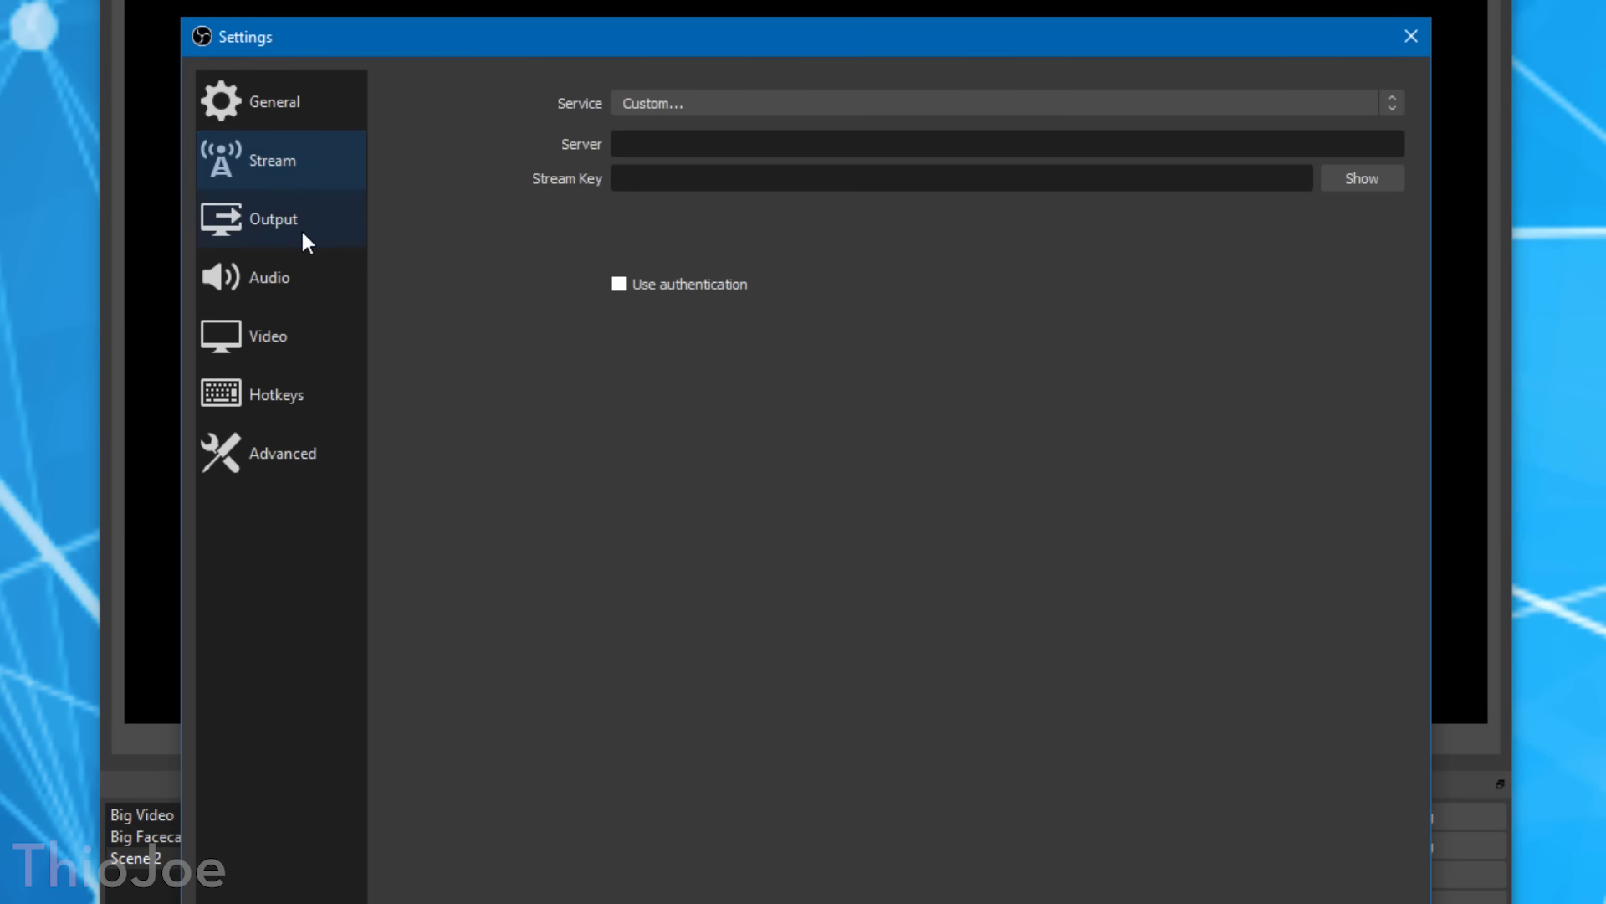
- Review Settings, keeping Simple output mode and the Custom streaming service
left_click(301, 229)
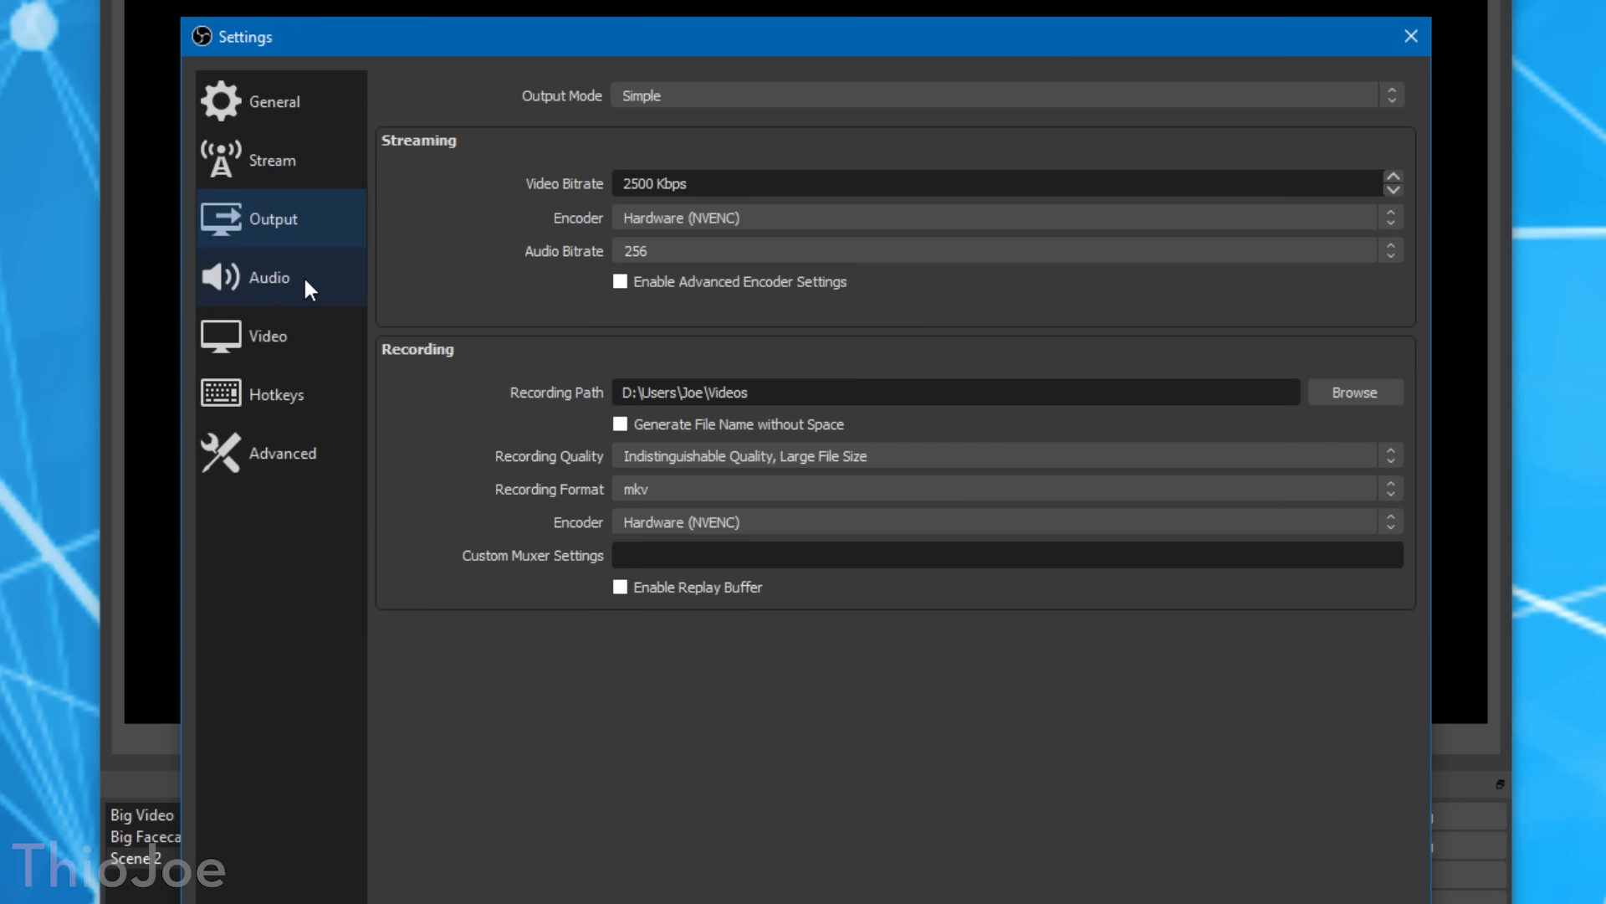
left_click(739, 94)
left_click(738, 95)
left_click(256, 174)
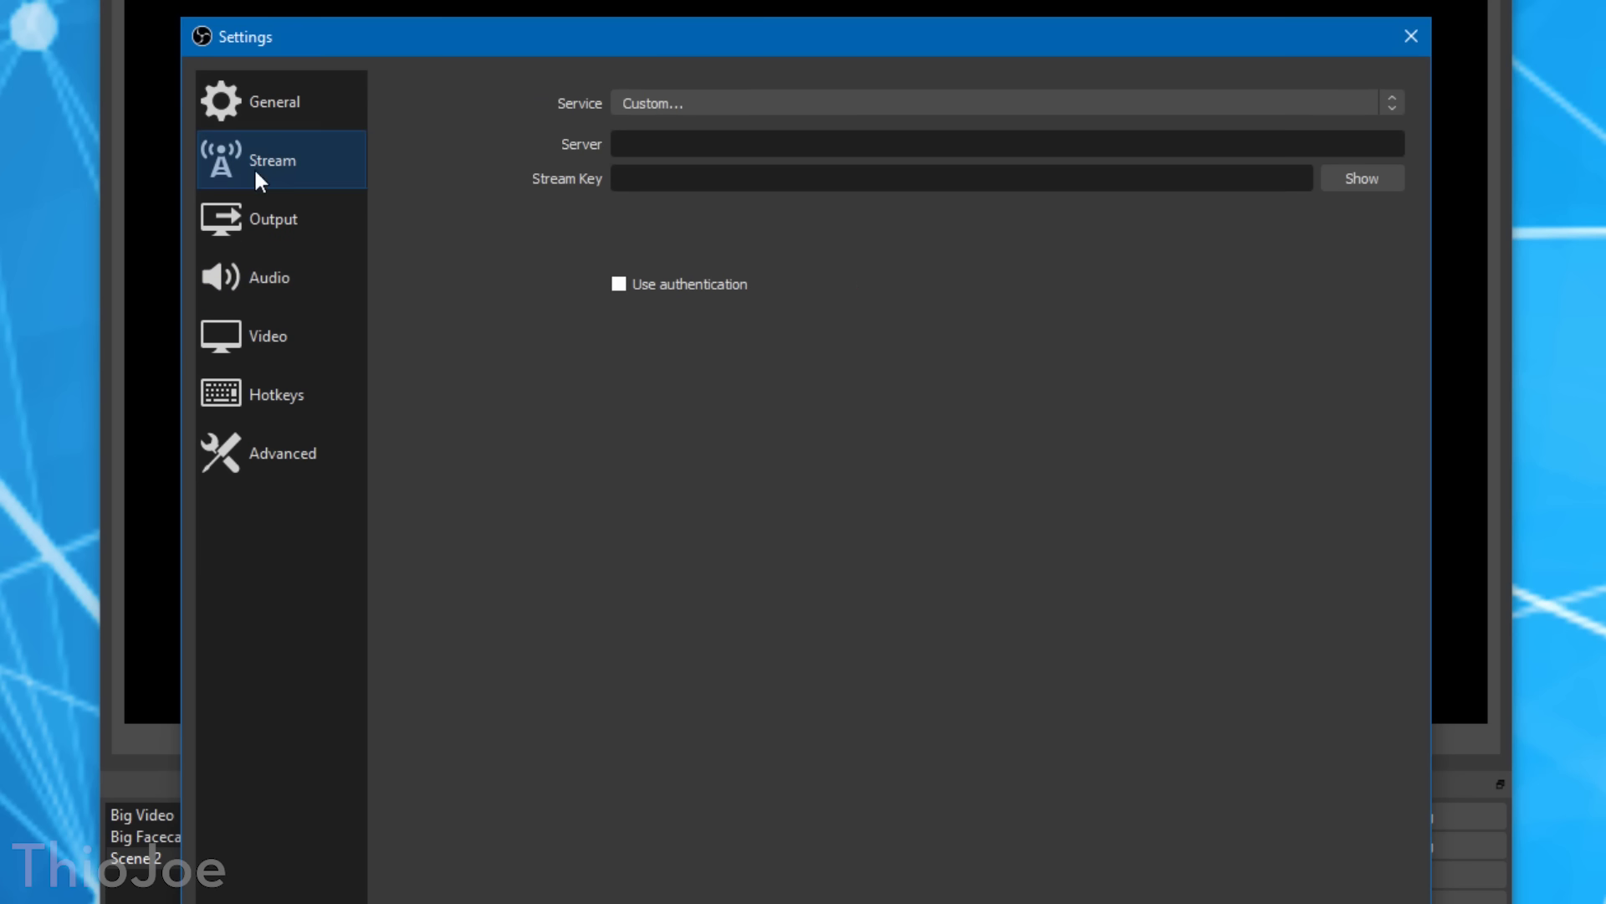
left_click(727, 100)
left_click(726, 98)
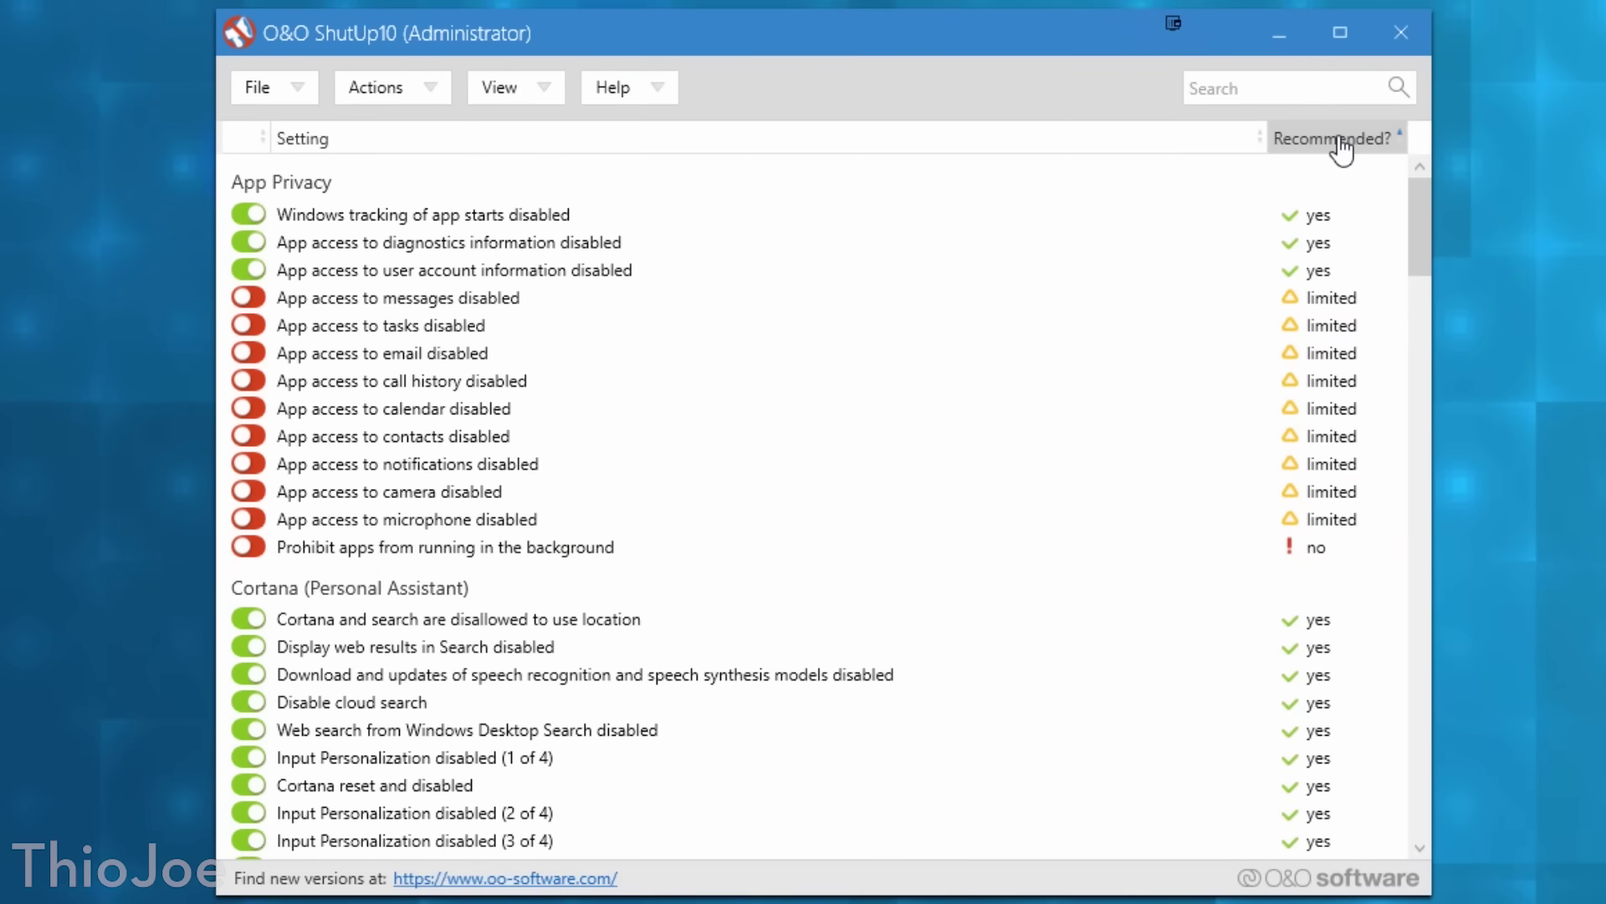
- Sort the settings list by recommendation, state and name
left_click(1339, 142)
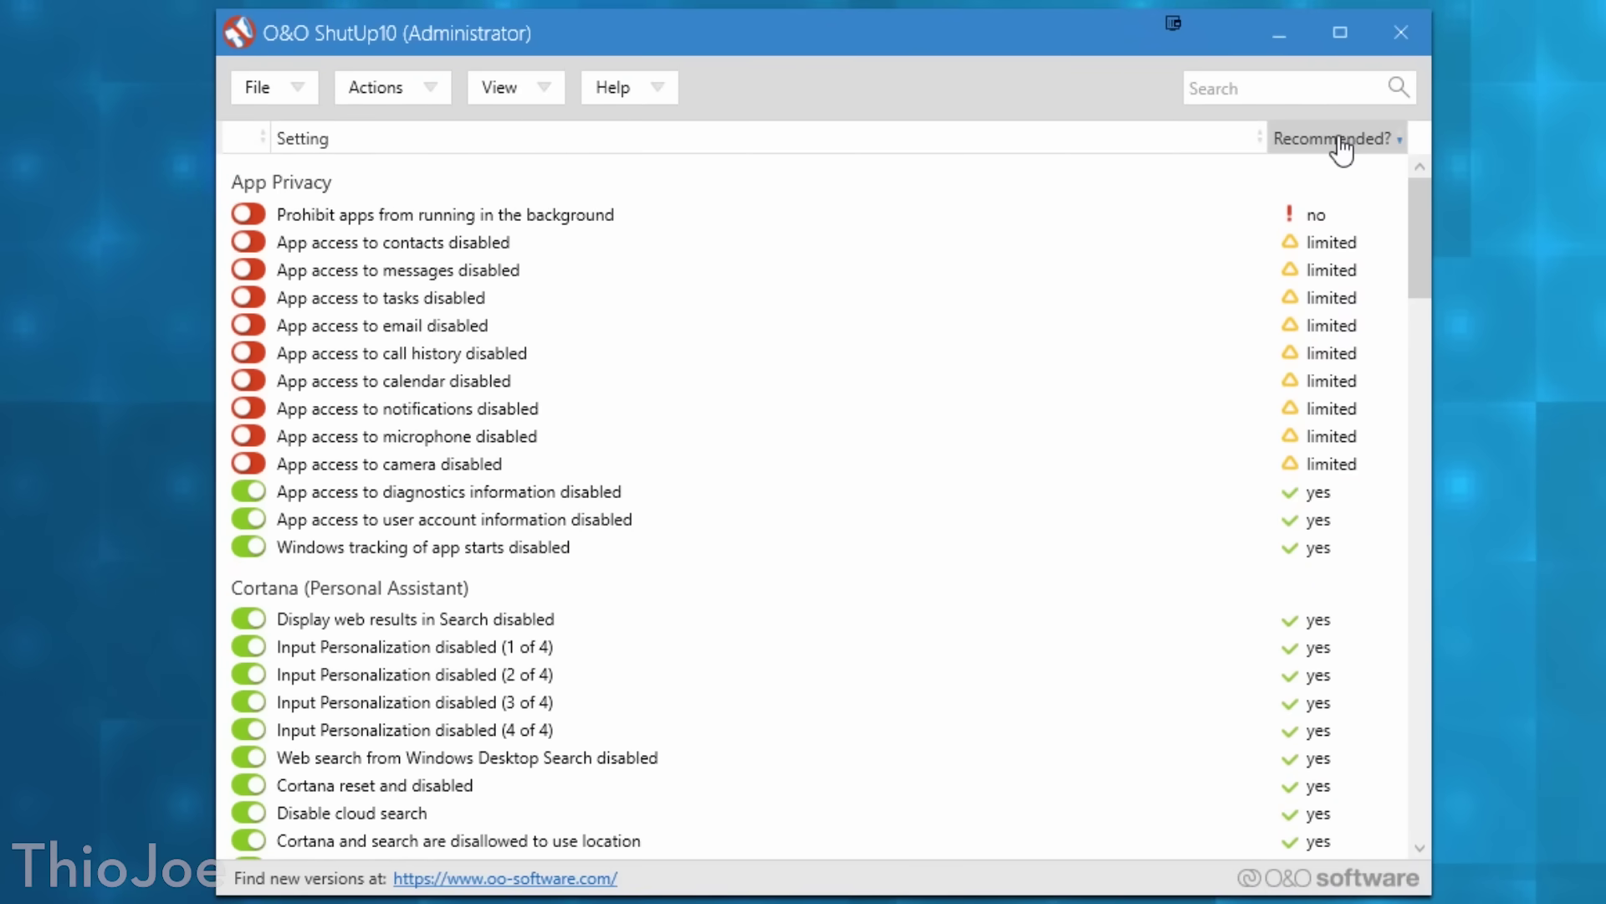
left_click(645, 143)
left_click(251, 144)
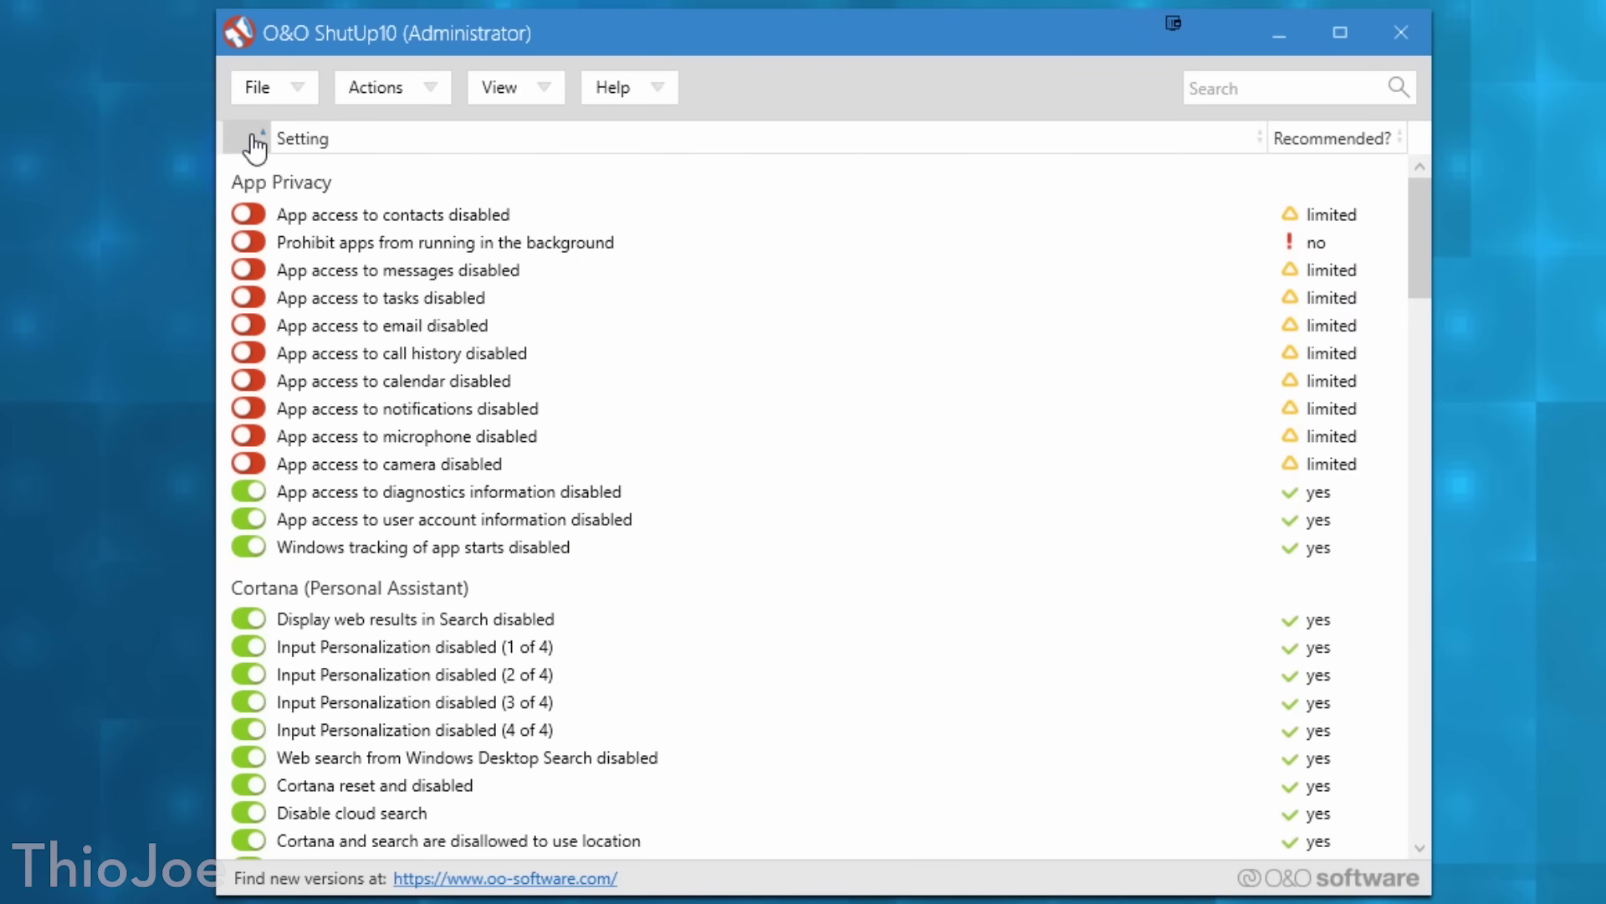
left_click(304, 142)
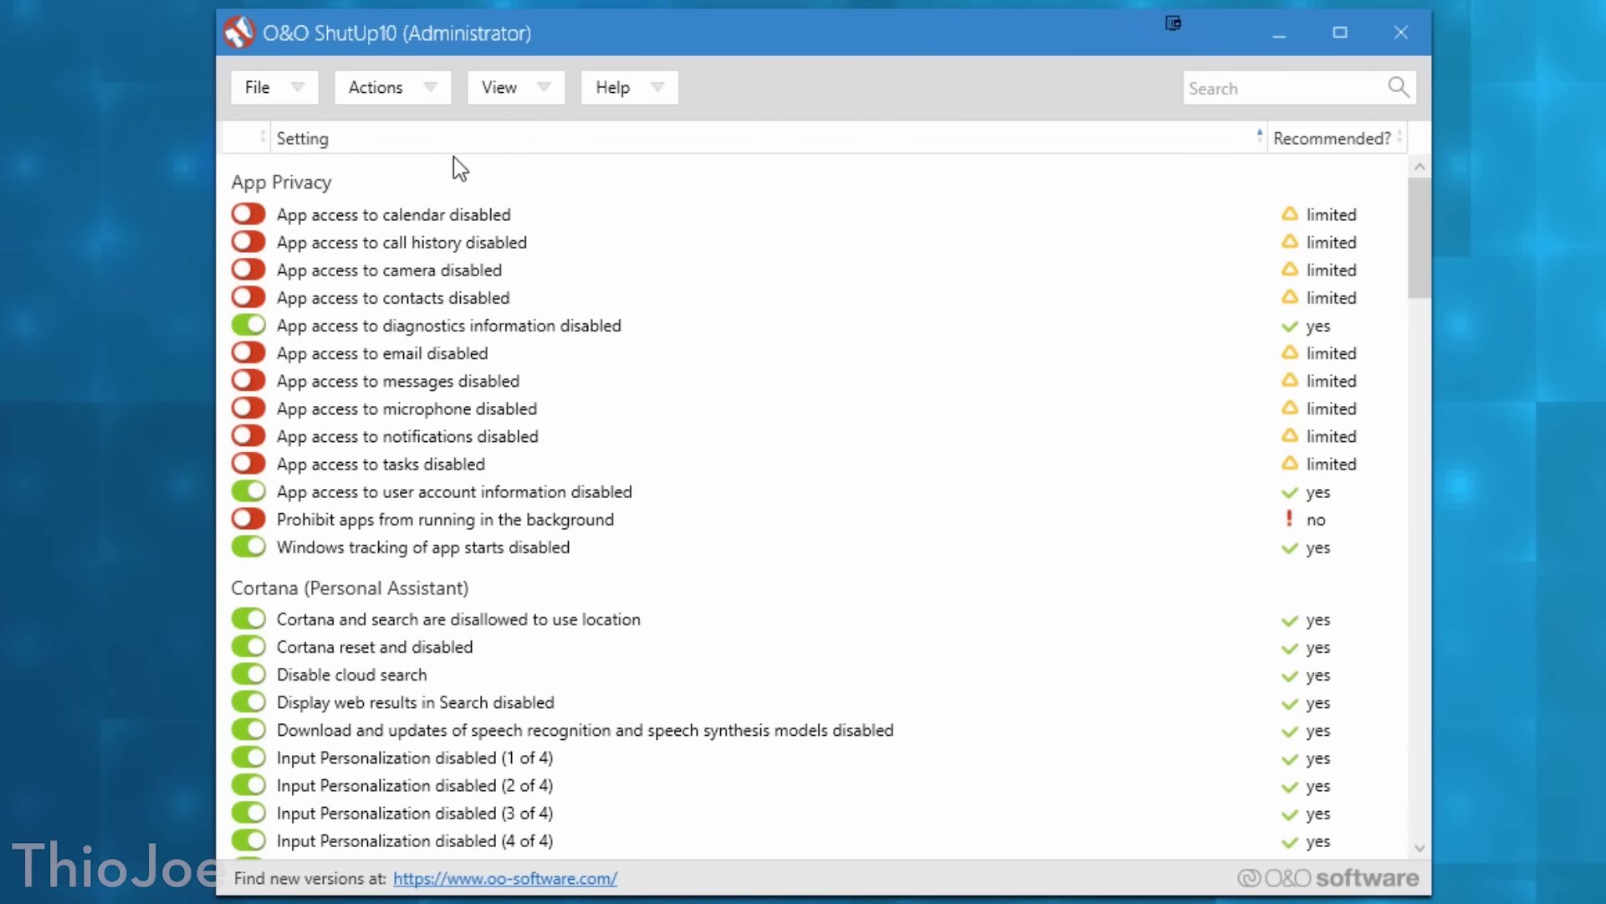
- Apply the Recommended and somewhat recommended settings preset from Actions
left_click(277, 87)
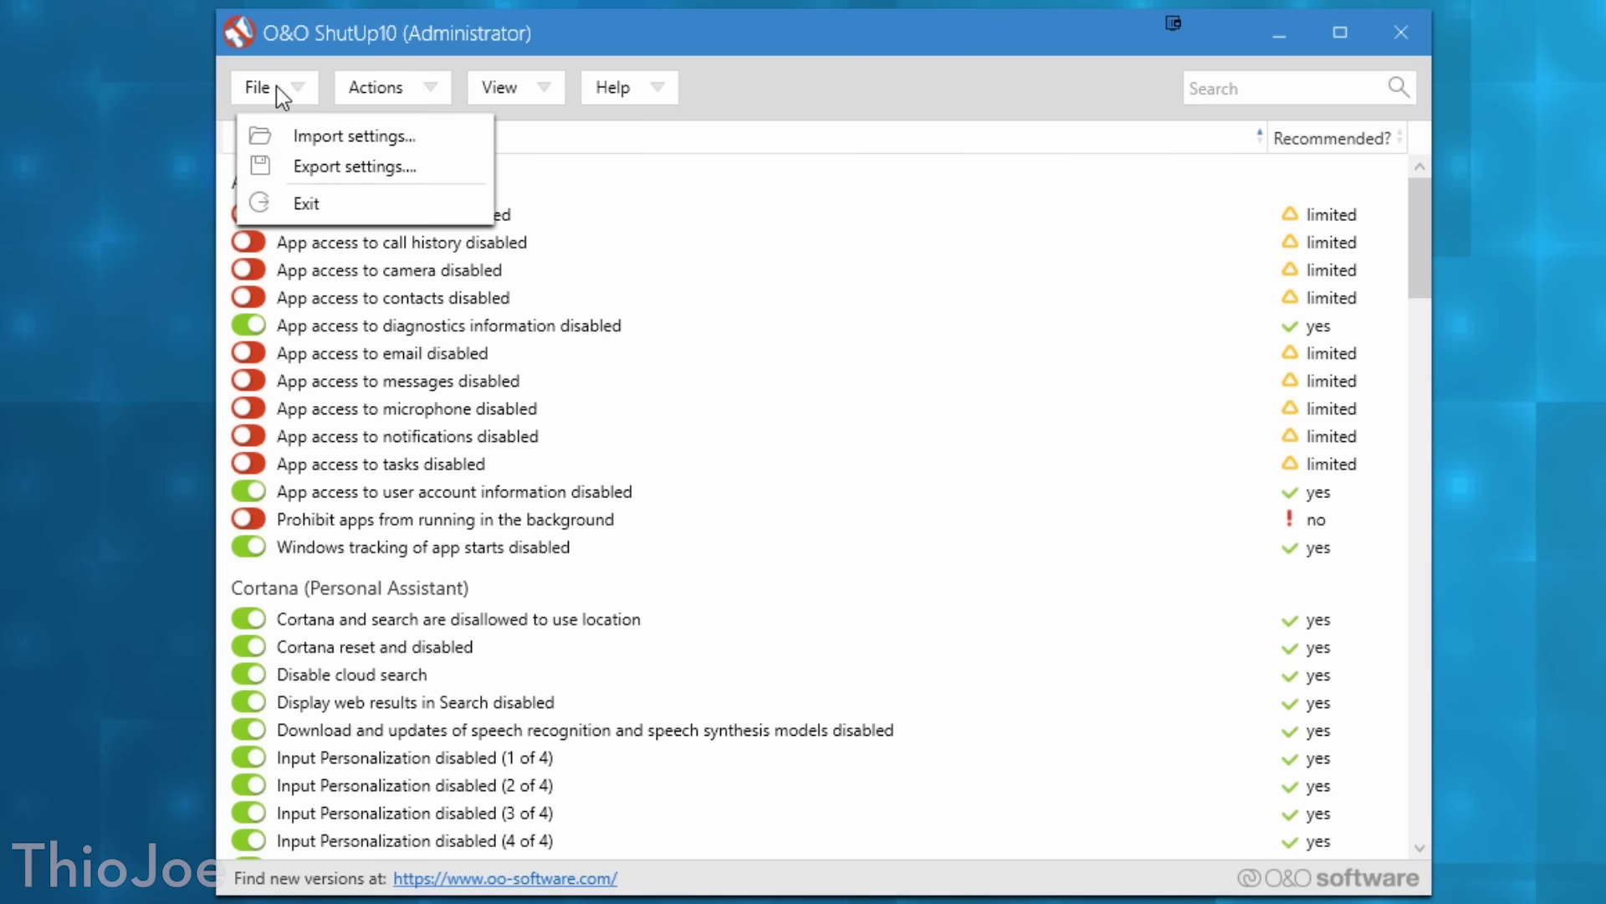
left_click(405, 86)
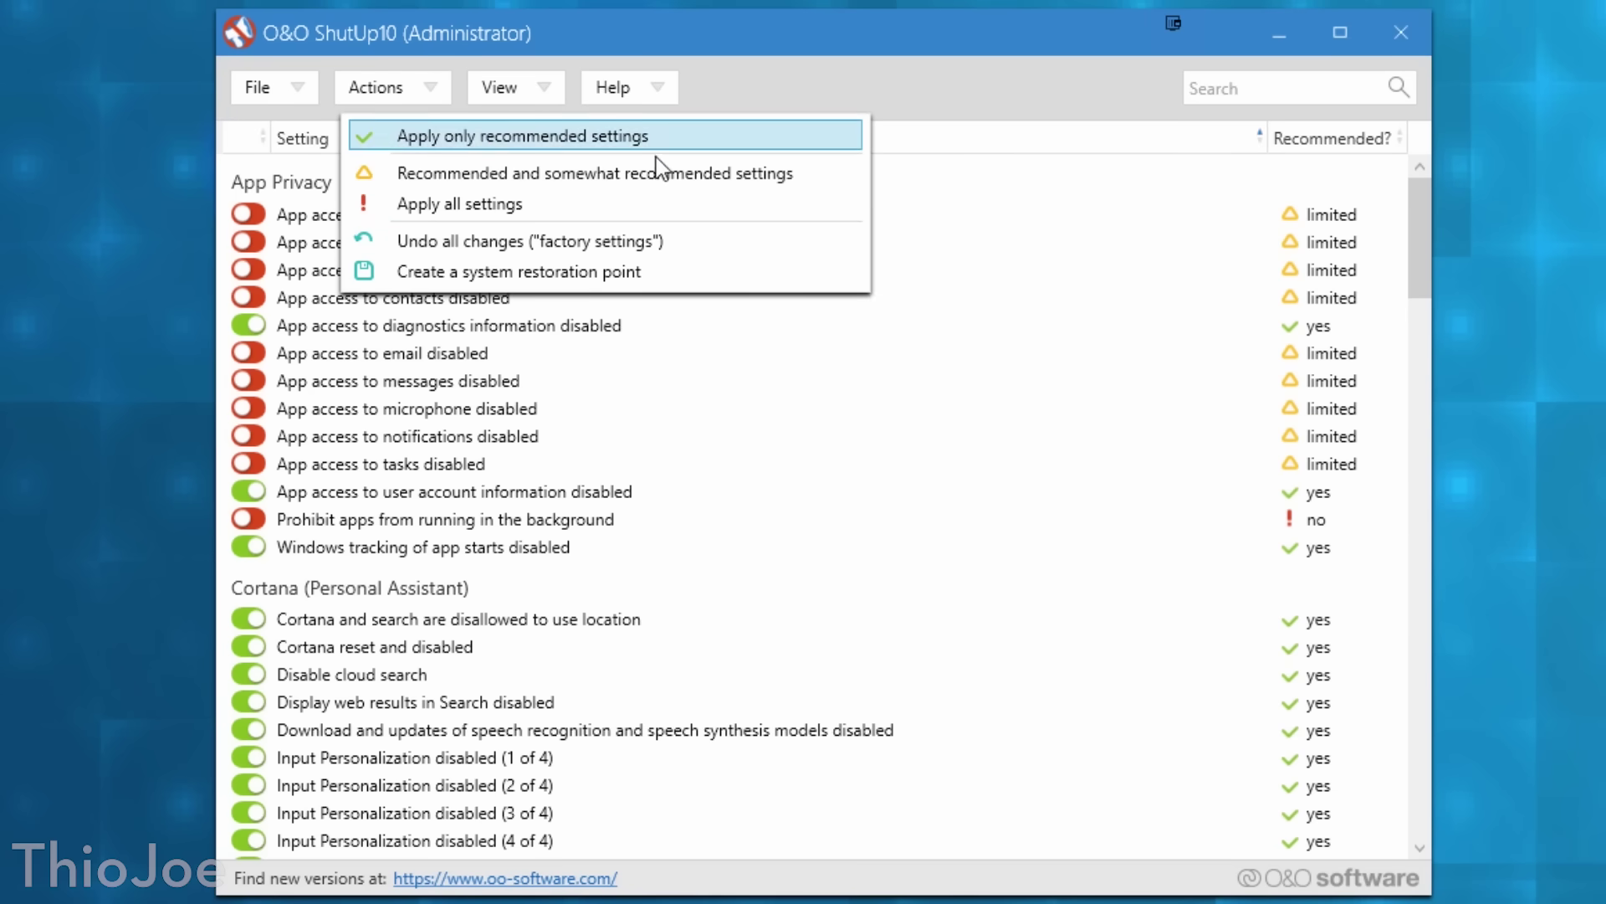
left_click(728, 176)
- Read and collapse the Disable Windows Spotlight description, then scroll further down the list
scroll(516, 410, "down", 3)
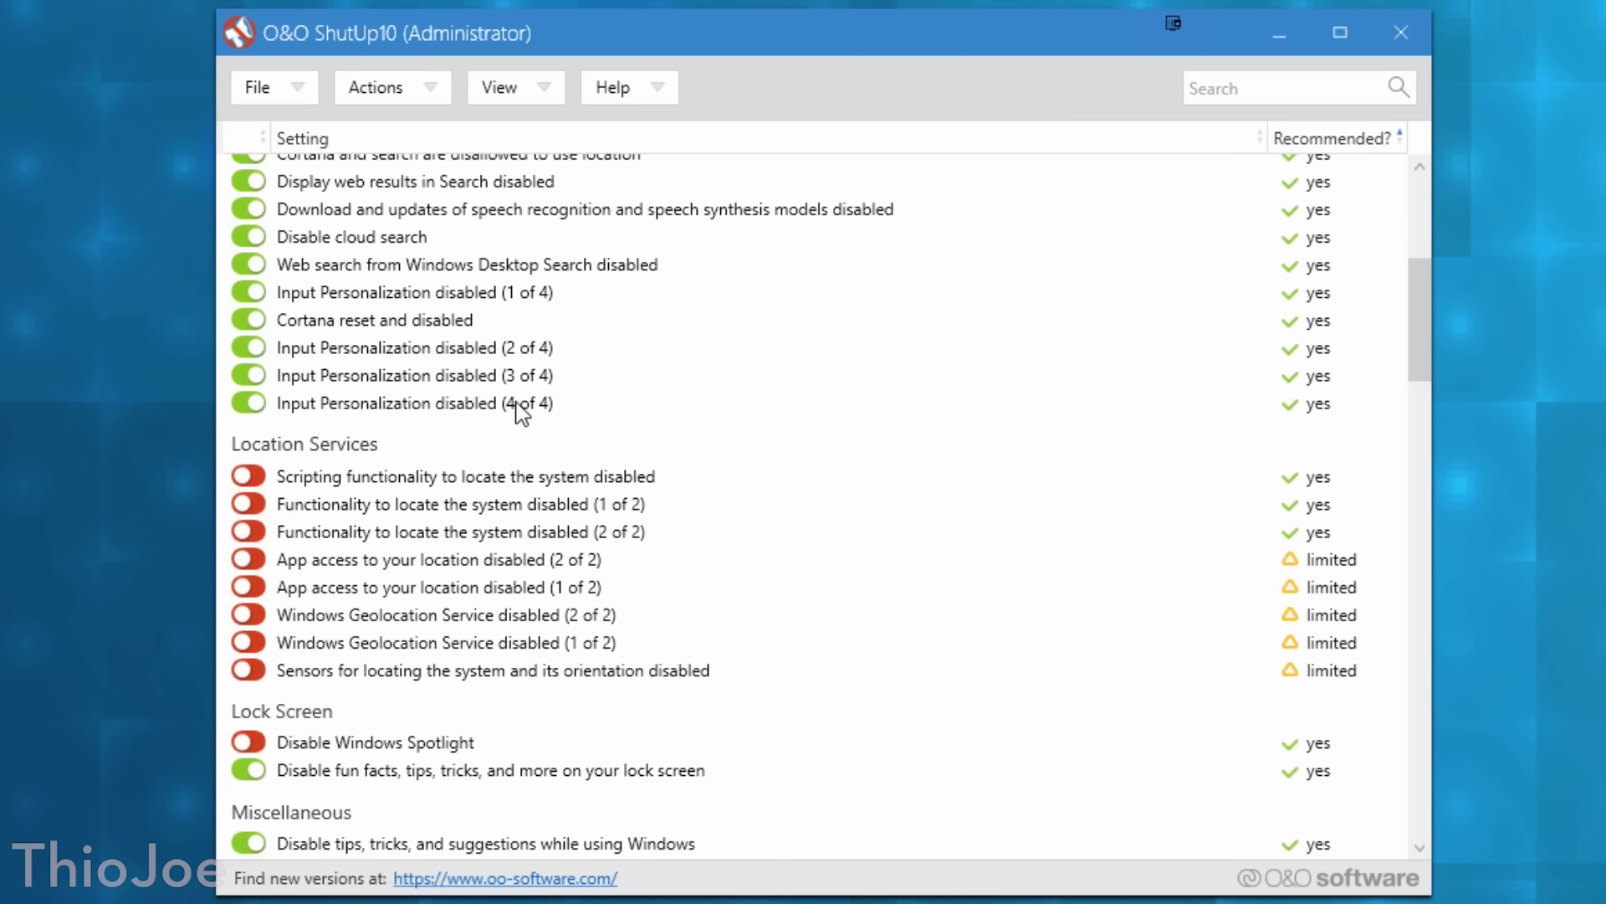
scroll(519, 426, "down", 2)
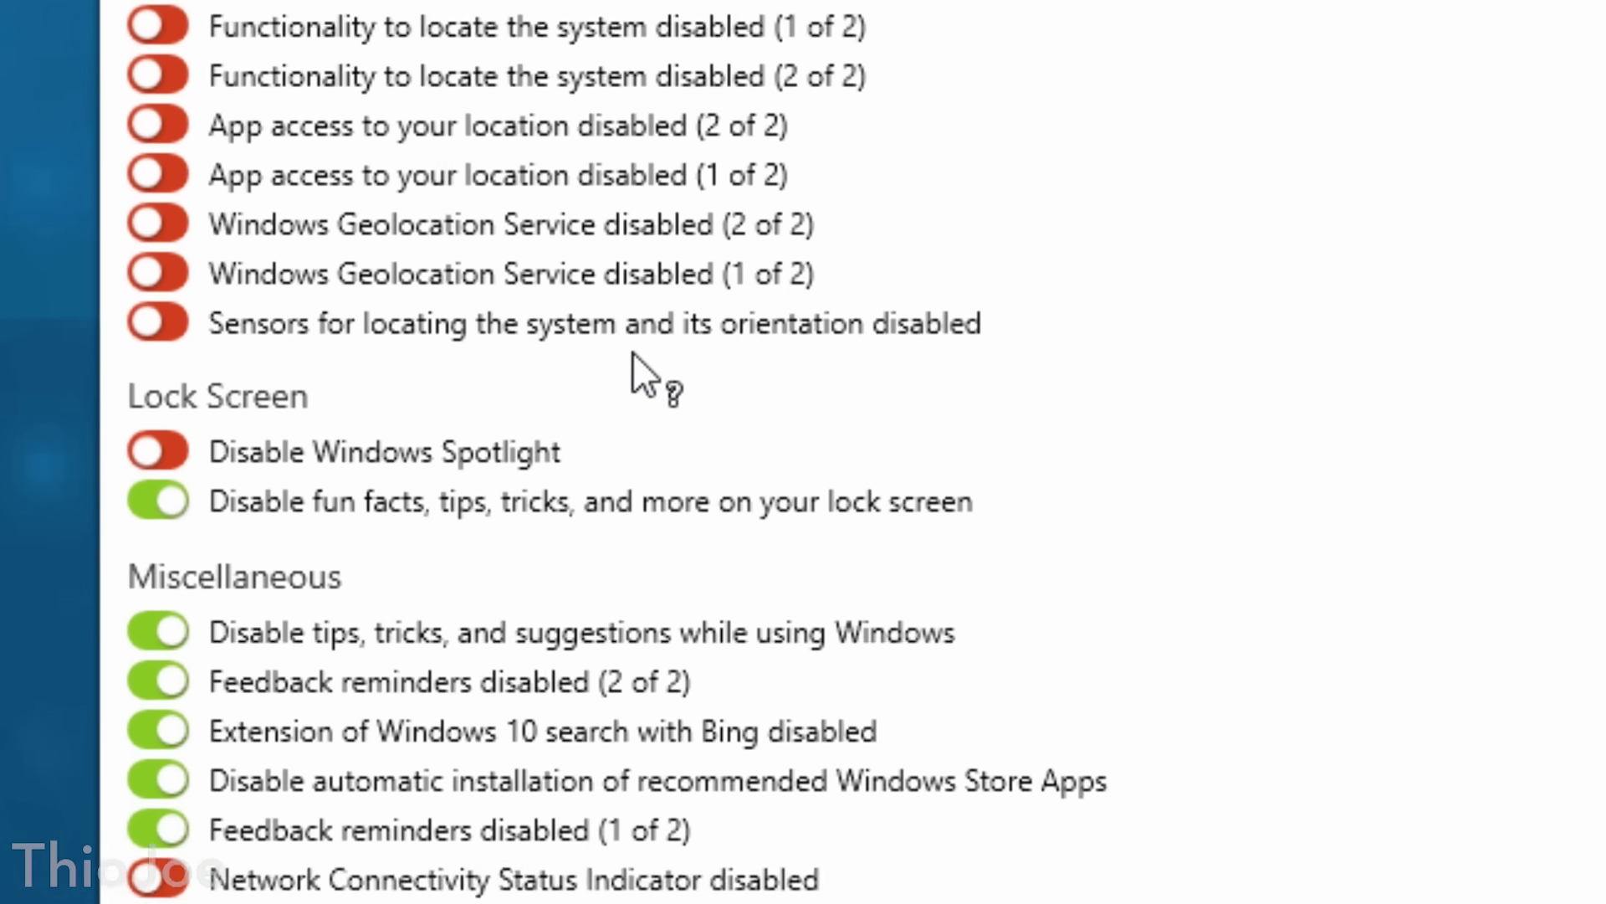
left_click(491, 422)
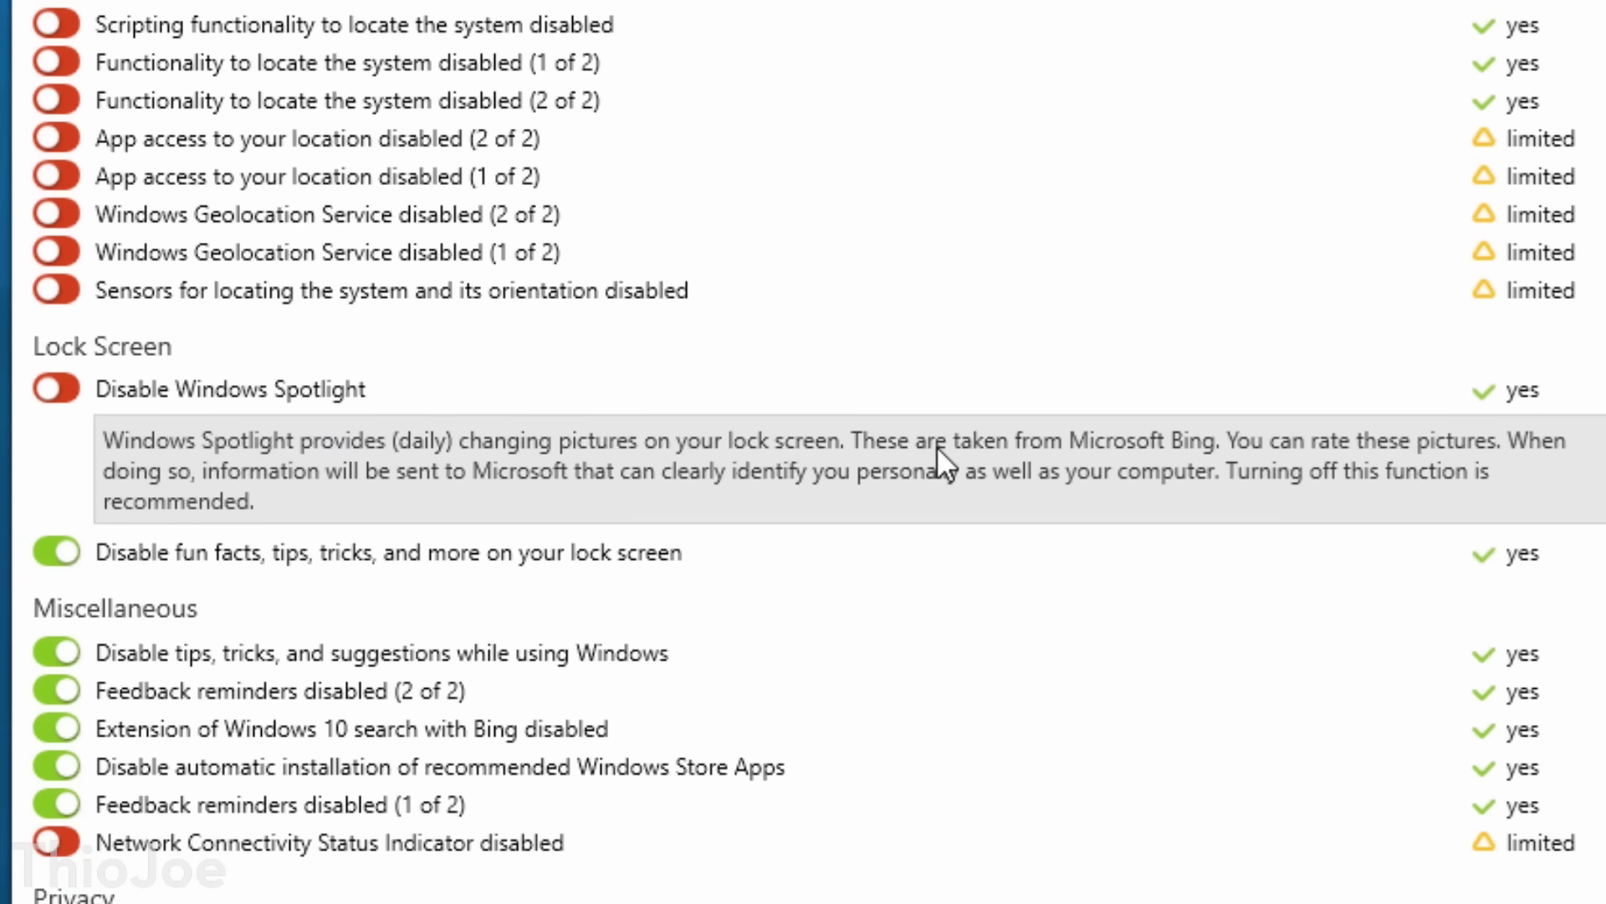
left_click(284, 389)
scroll(283, 389, "down", 3)
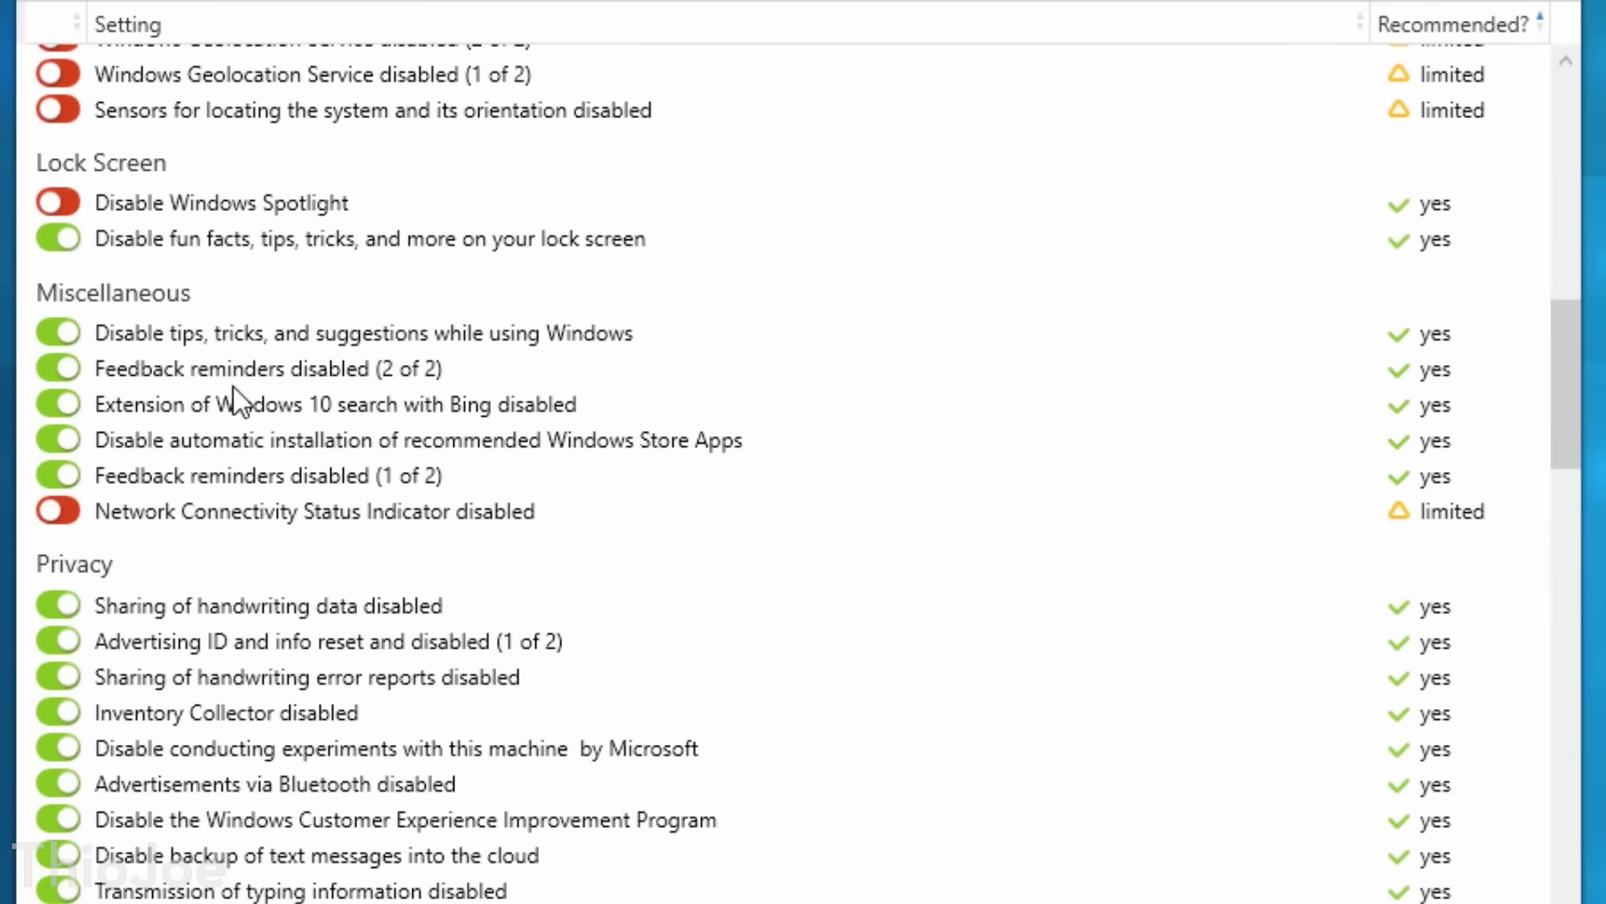
scroll(232, 385, "down", 3)
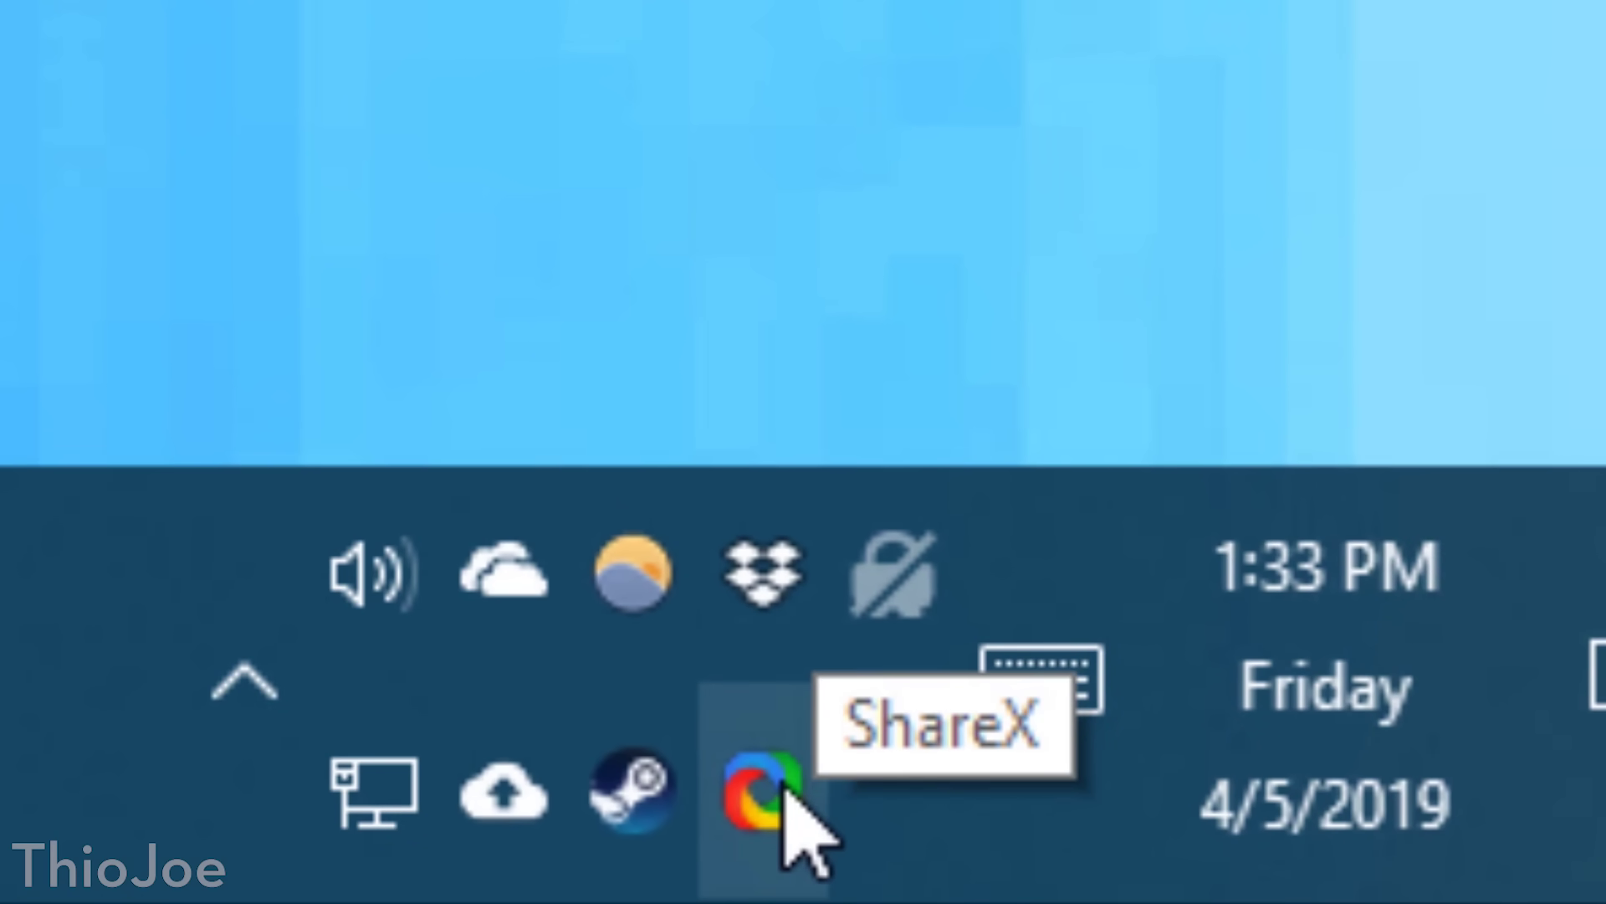
- Capture a screen region, untick Show file in explorer, and paste the upload link into Notepad
left_click(785, 793)
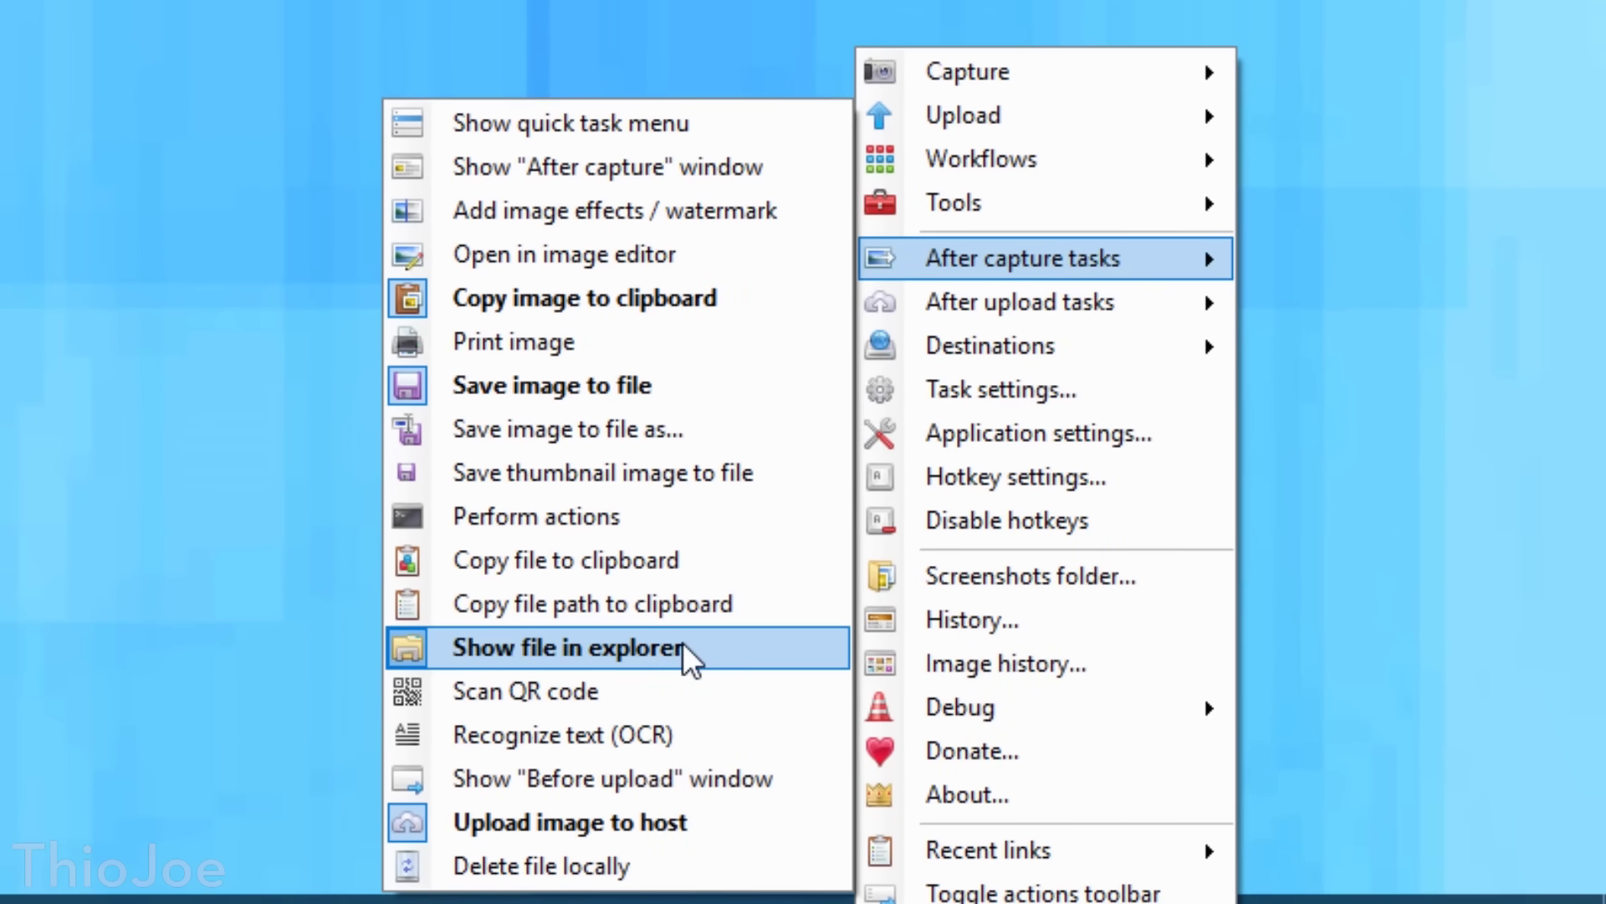
left_click(683, 641)
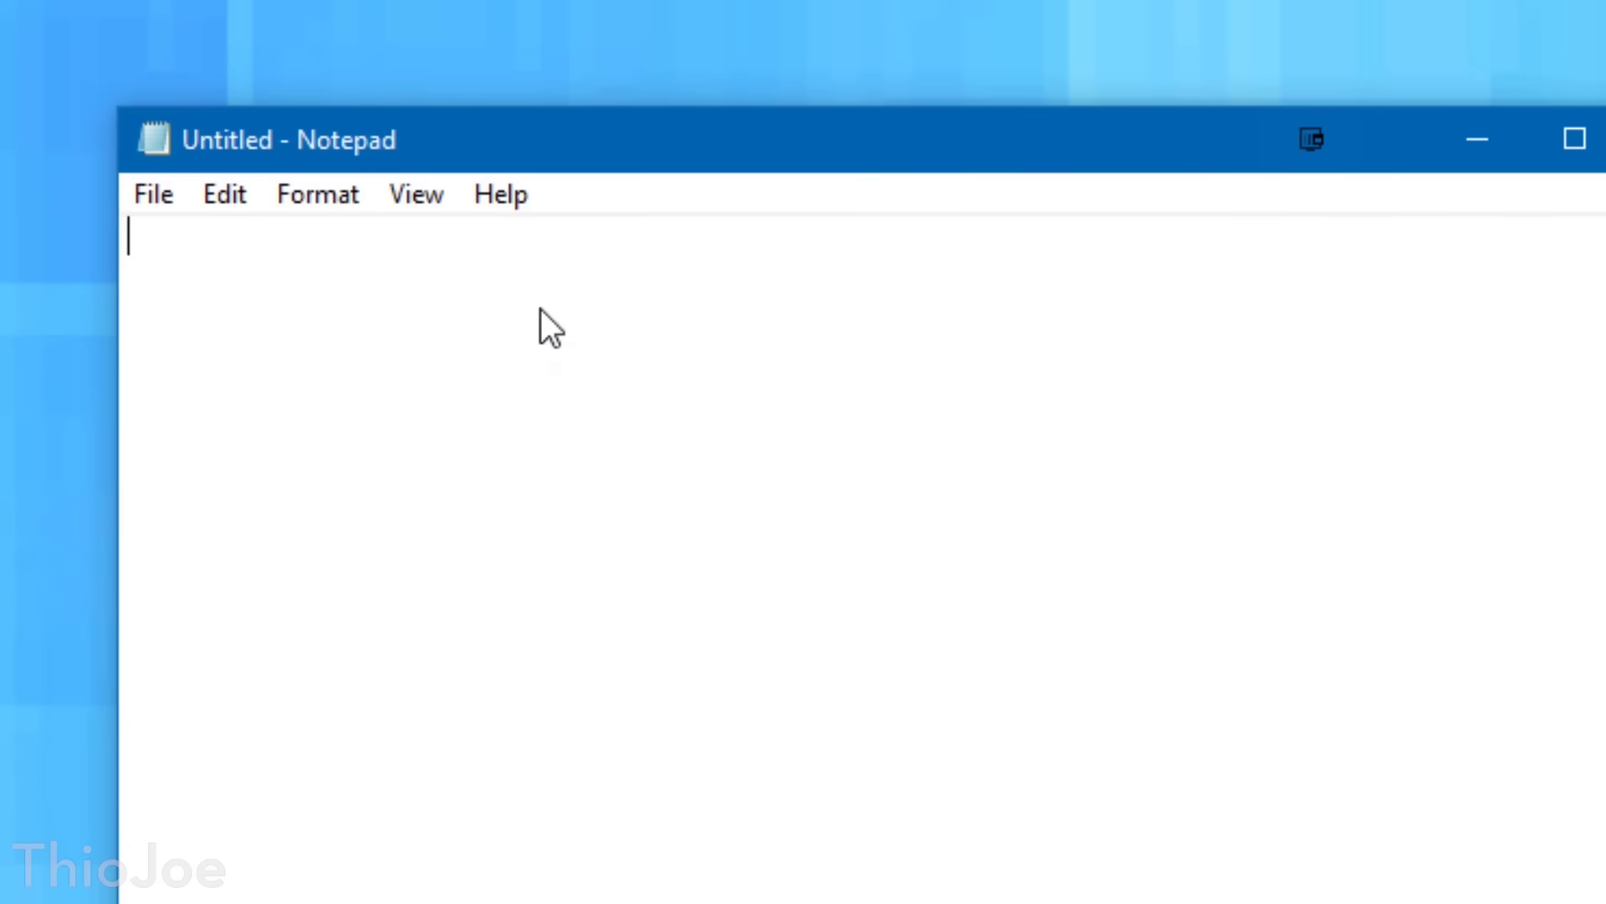
right_click(542, 323)
left_click(663, 491)
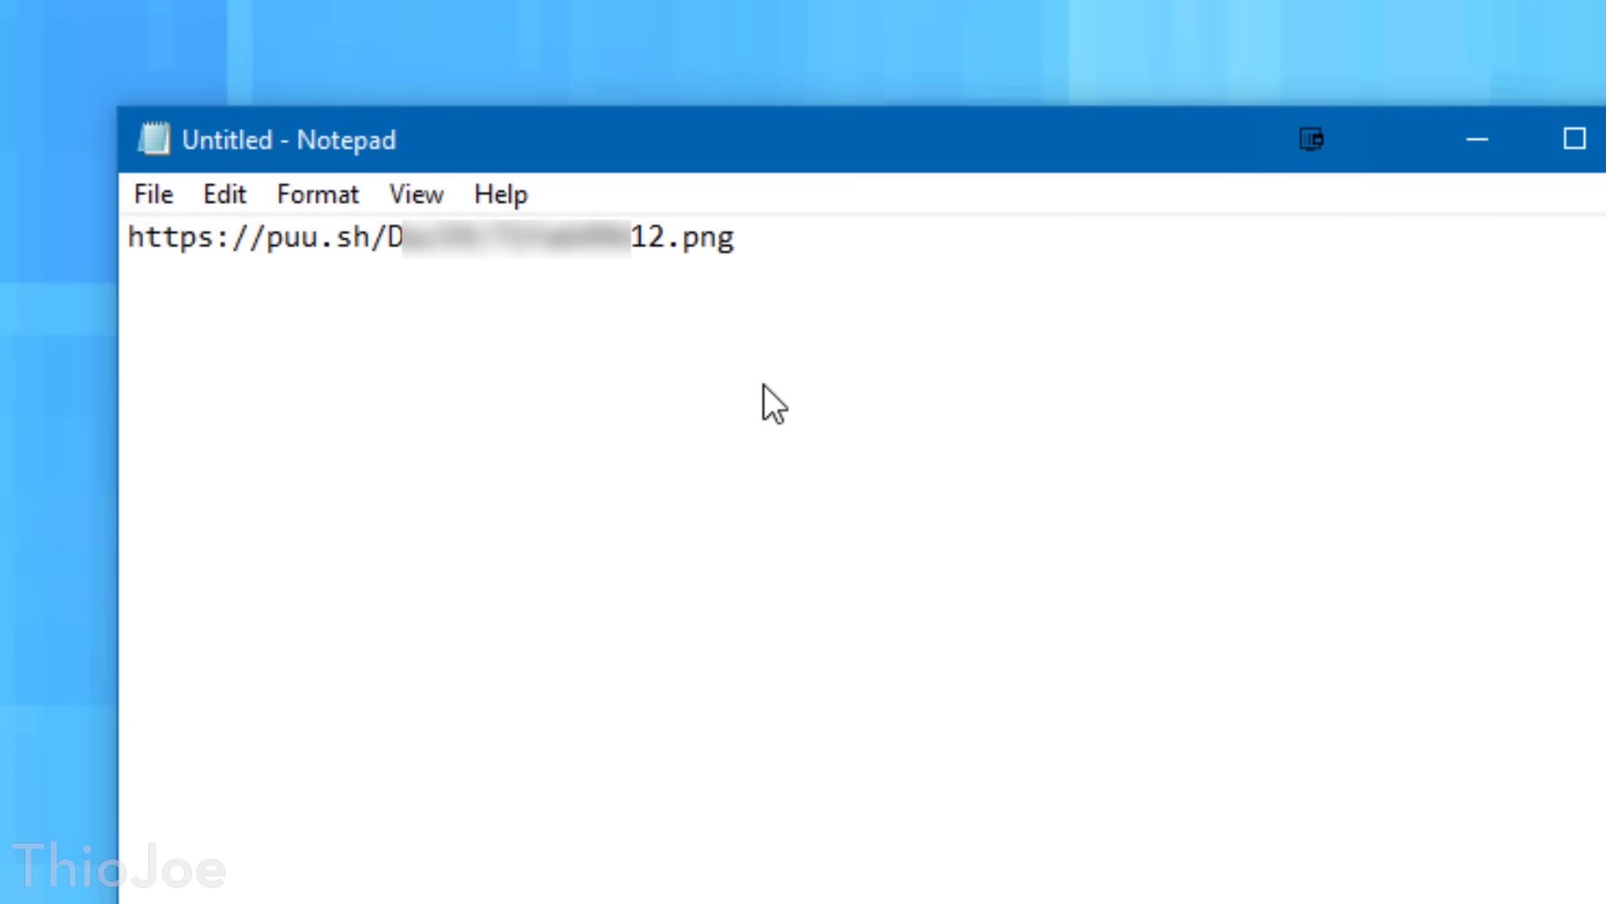
- Select the whole pasted link in Notepad
key("ctrl+a")
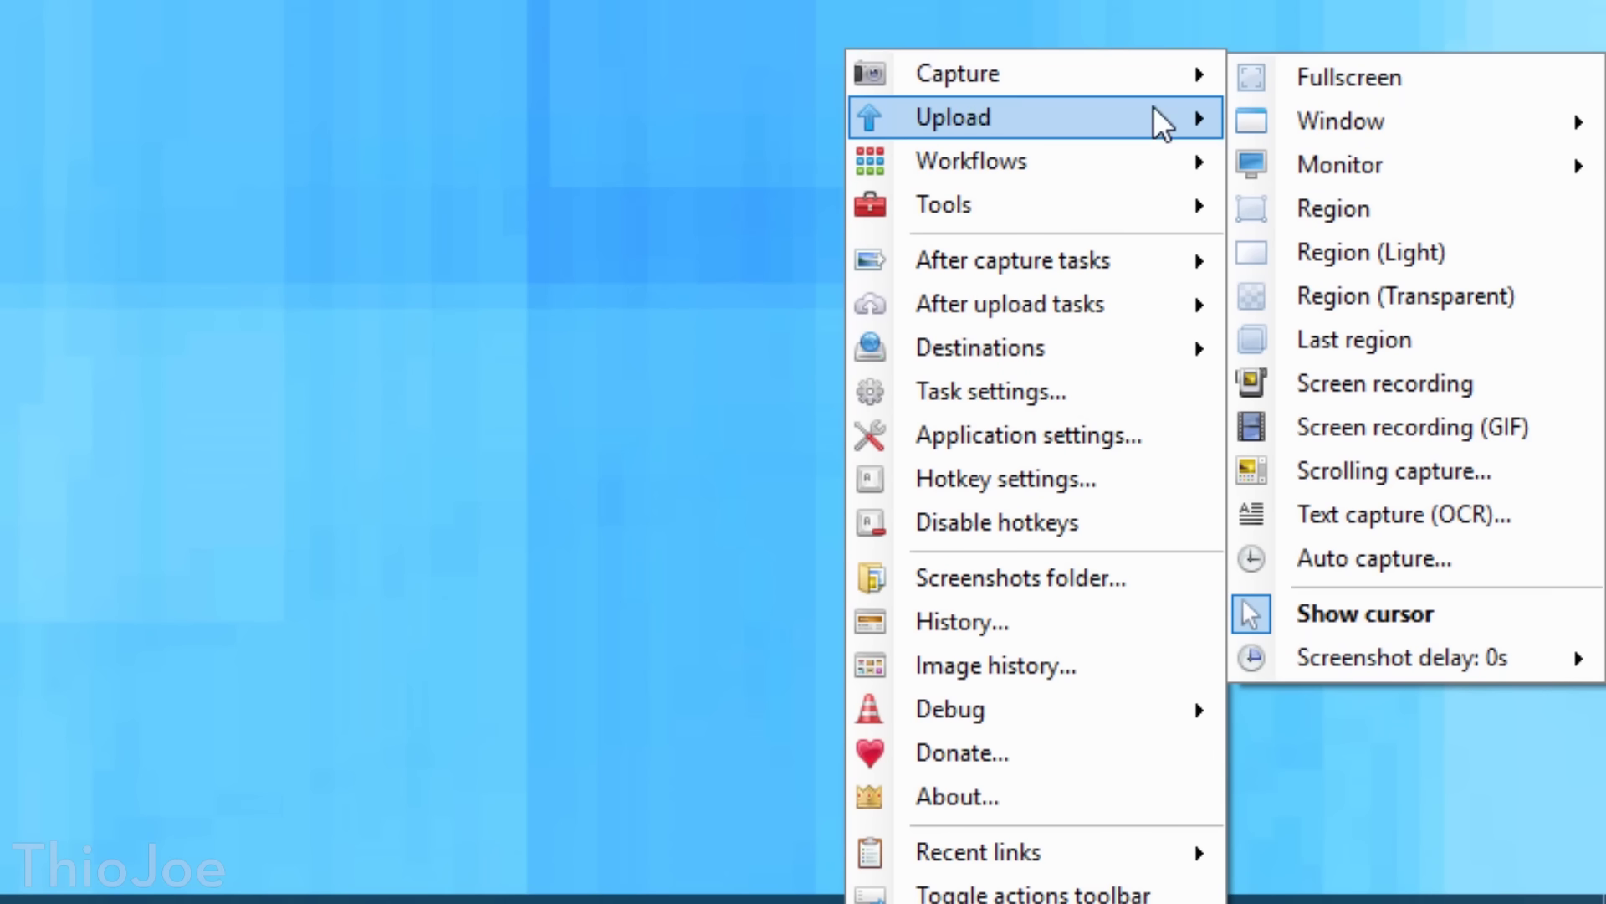
mouse_move(1153, 109)
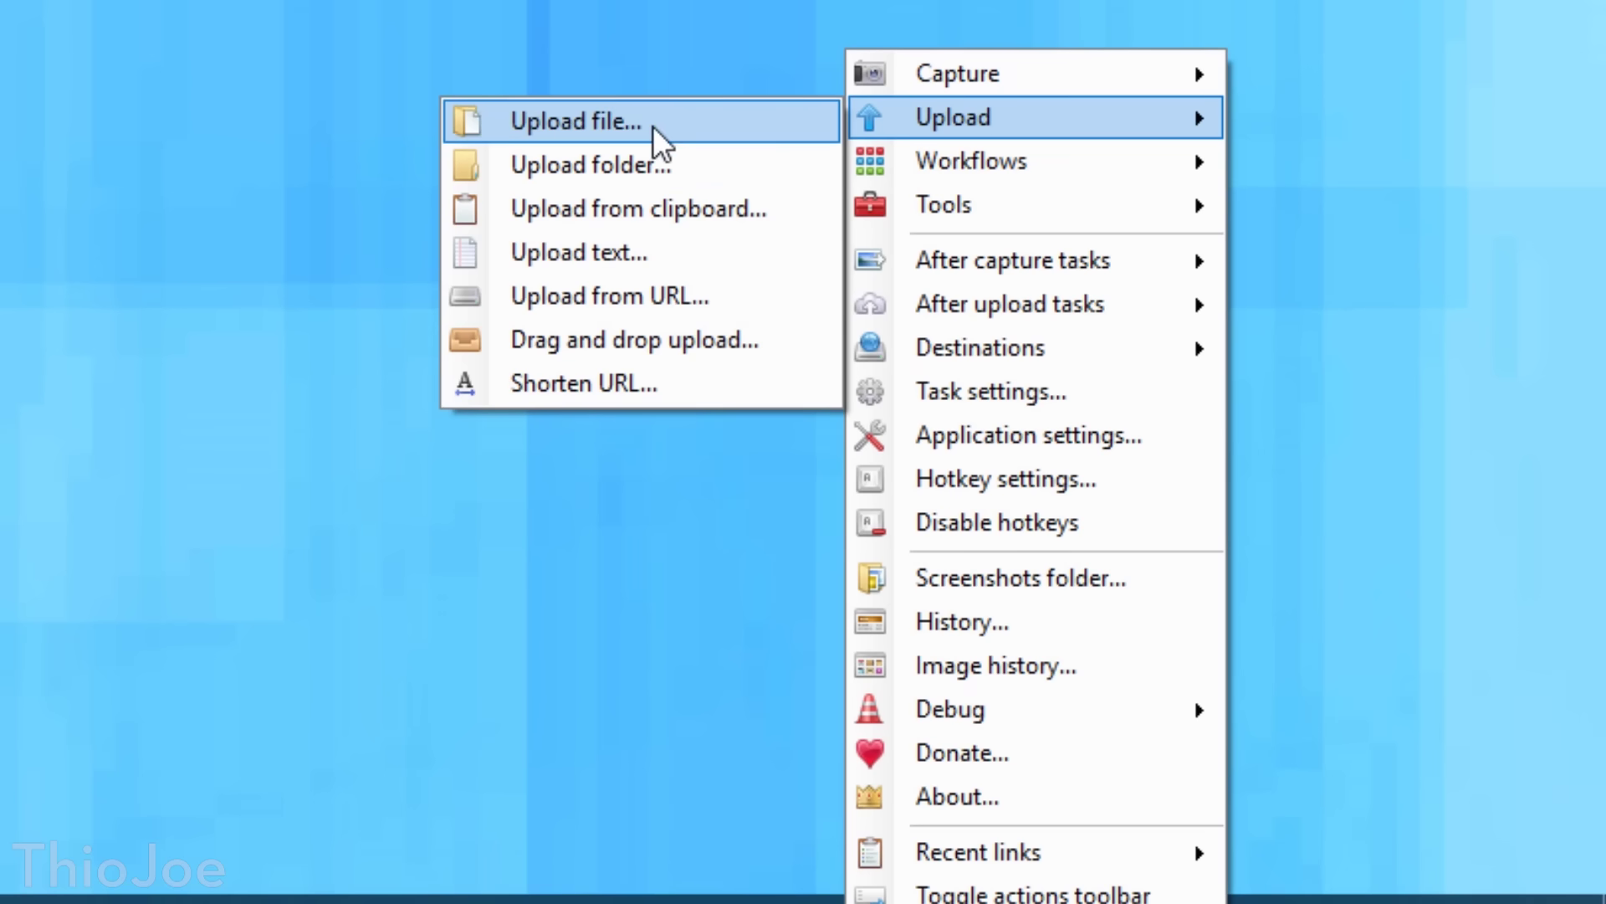
mouse_move(919, 201)
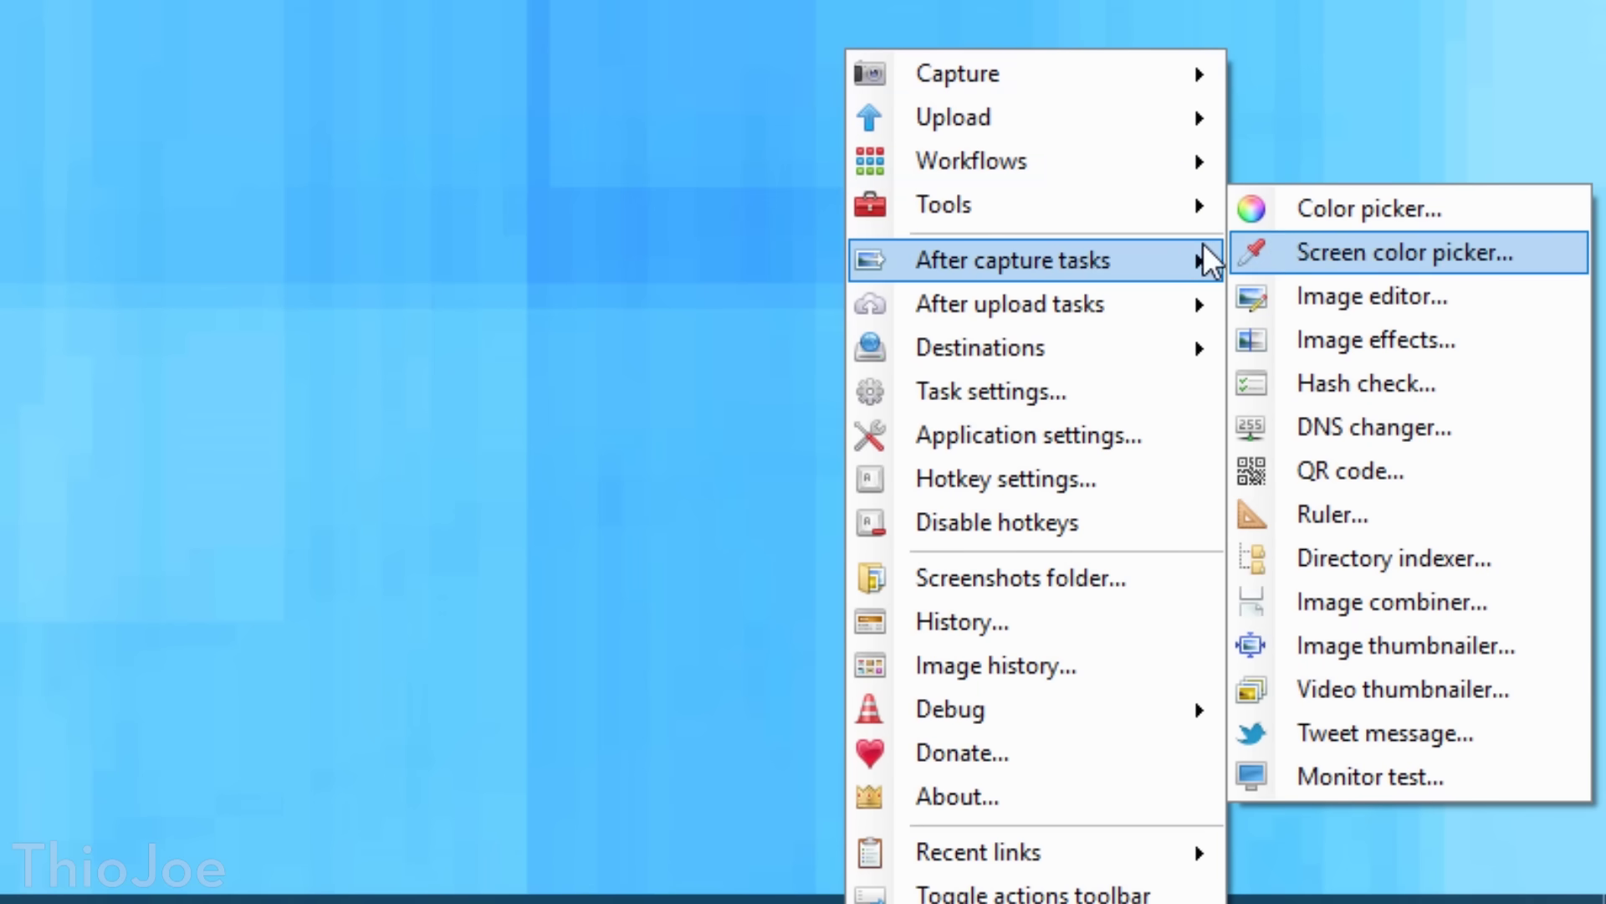
mouse_move(1123, 261)
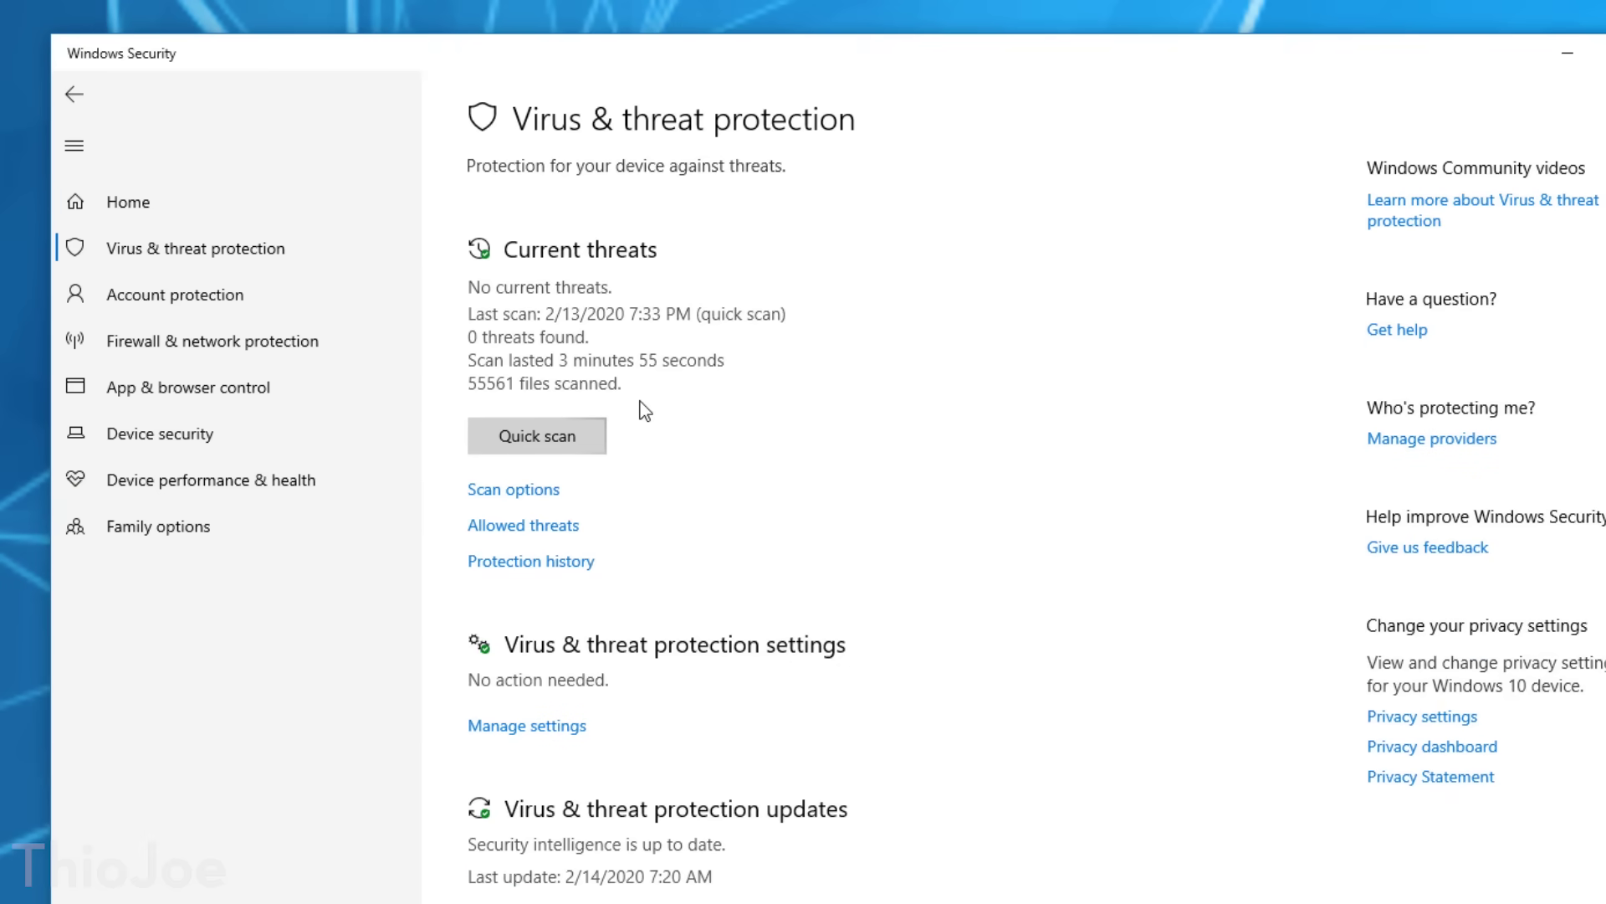
- Run a Quick scan from the Virus & threat protection page
scroll(644, 410, "down", 1)
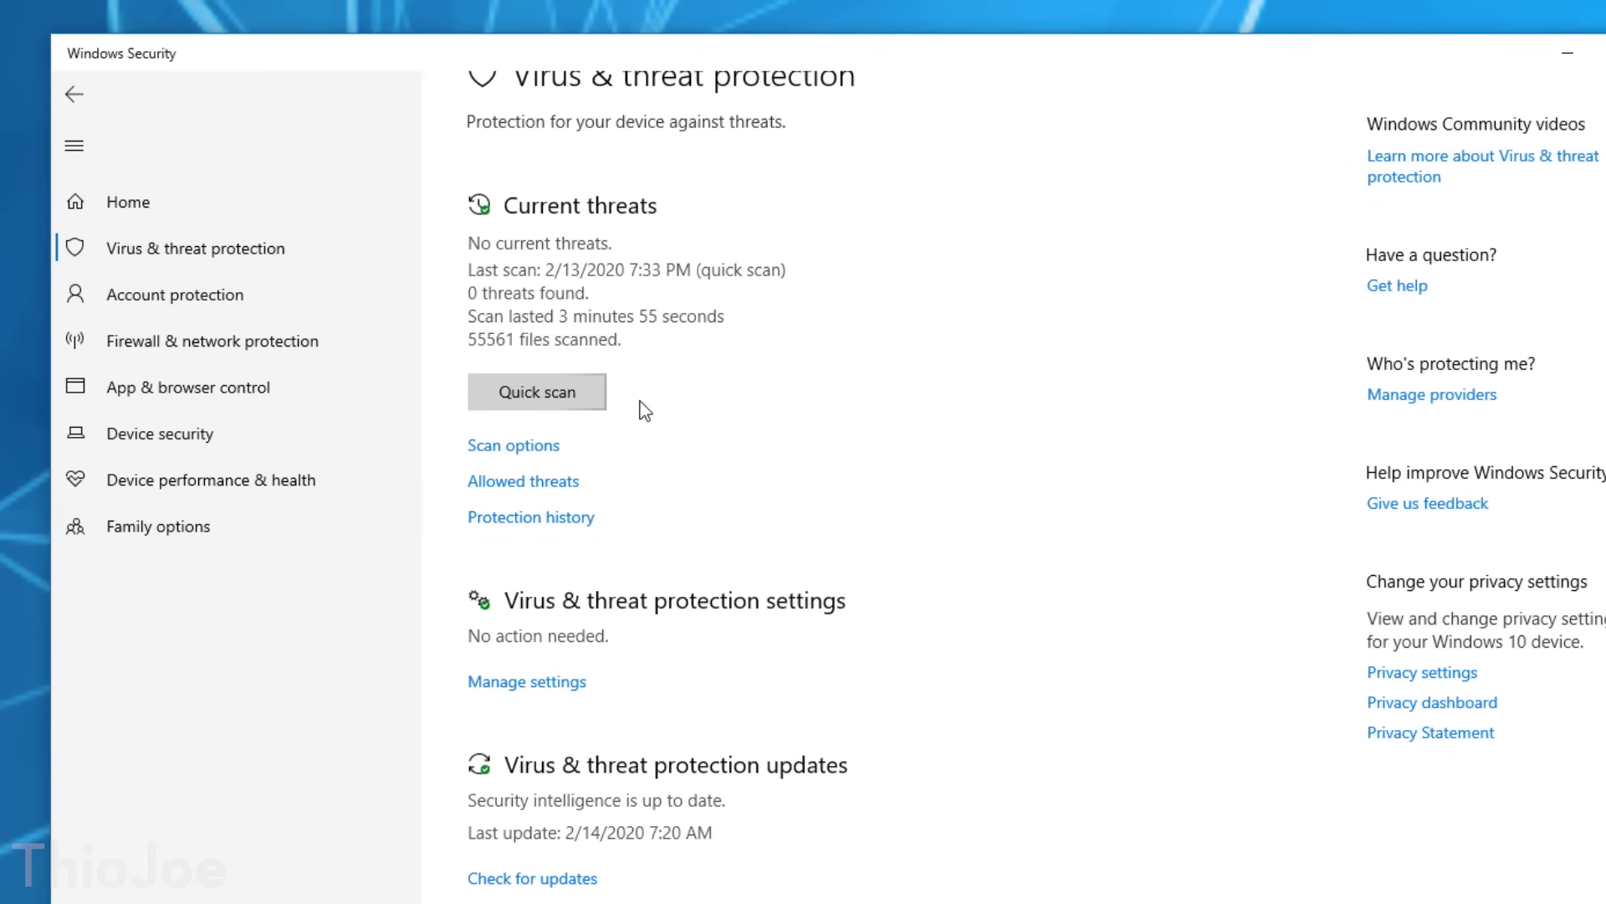
scroll(644, 410, "up", 1)
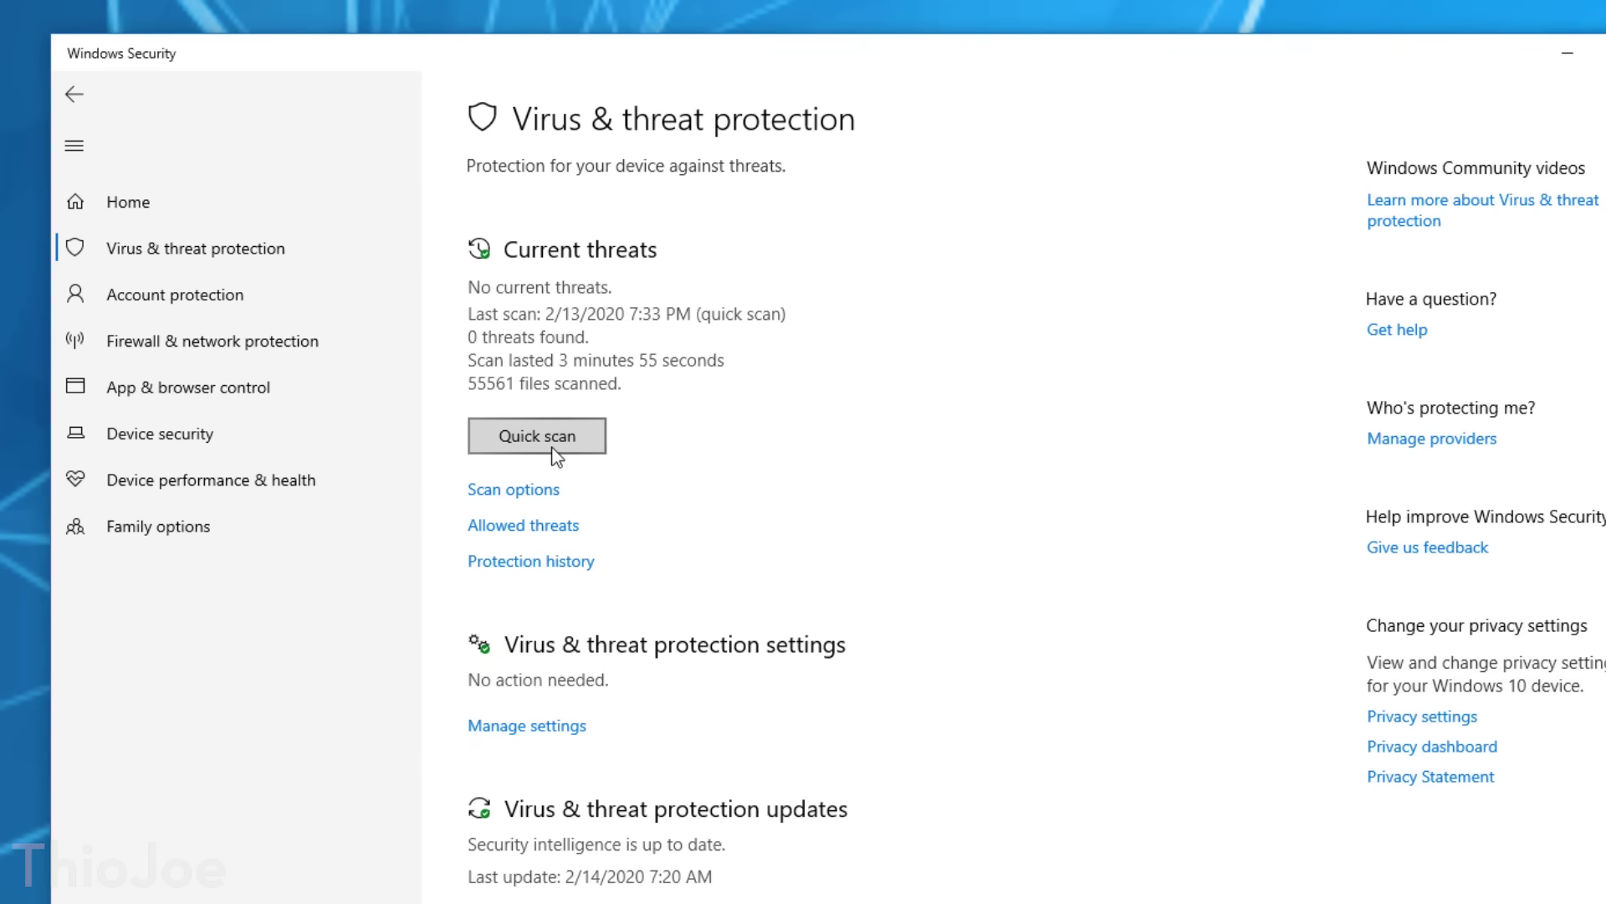
left_click(555, 456)
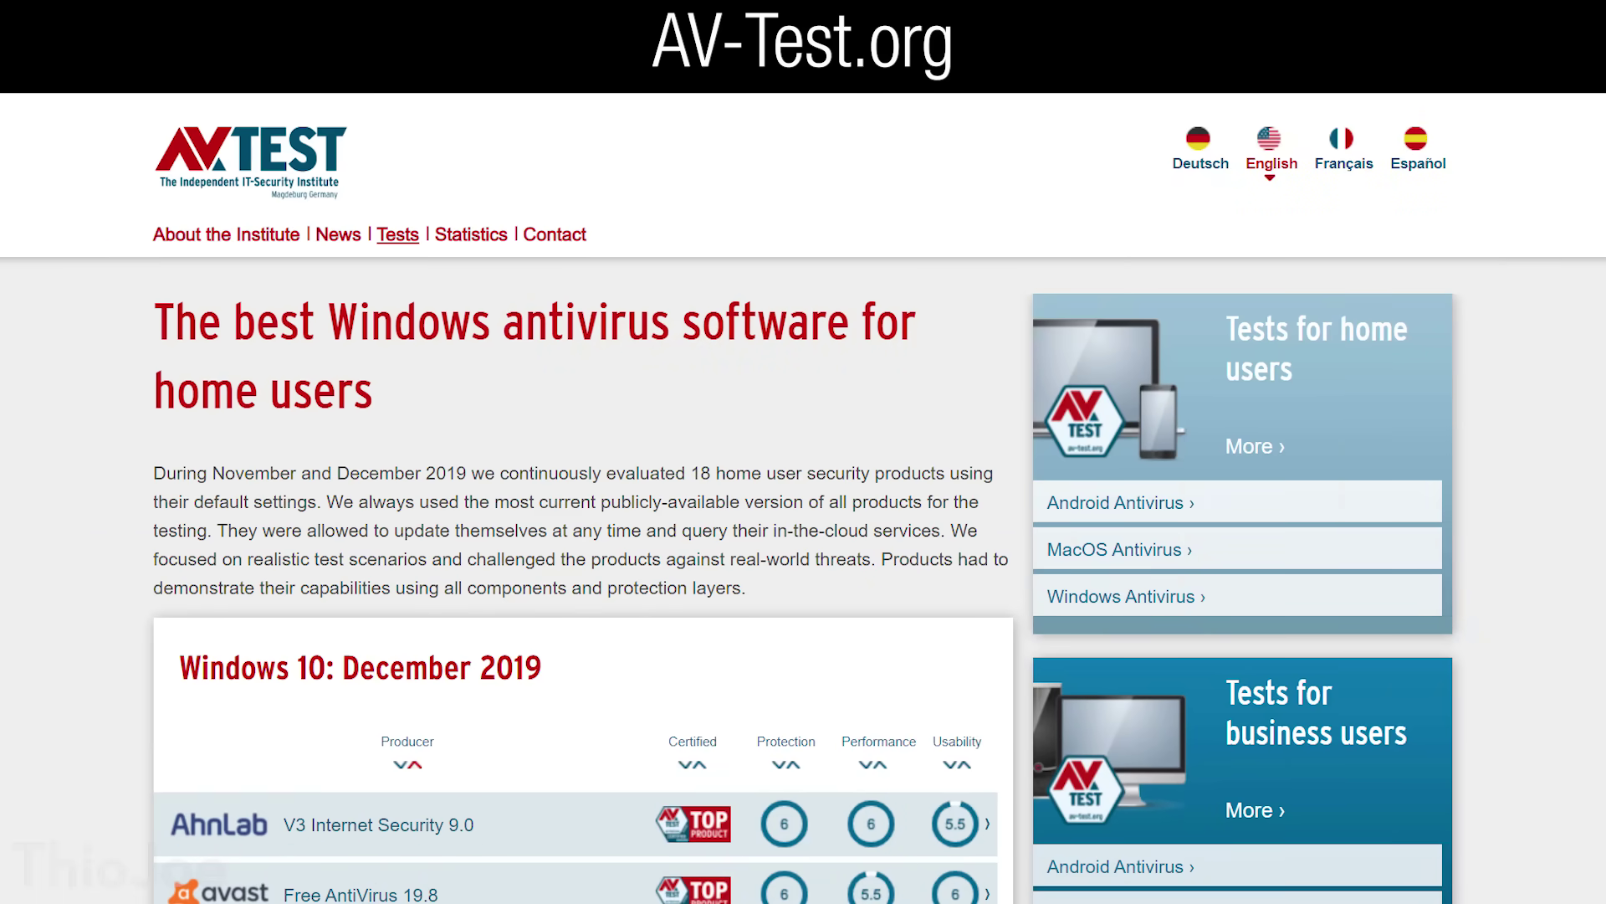
- Scroll the December 2019 Windows 10 results table down to VIPRE
scroll(803, 502, "down", 2)
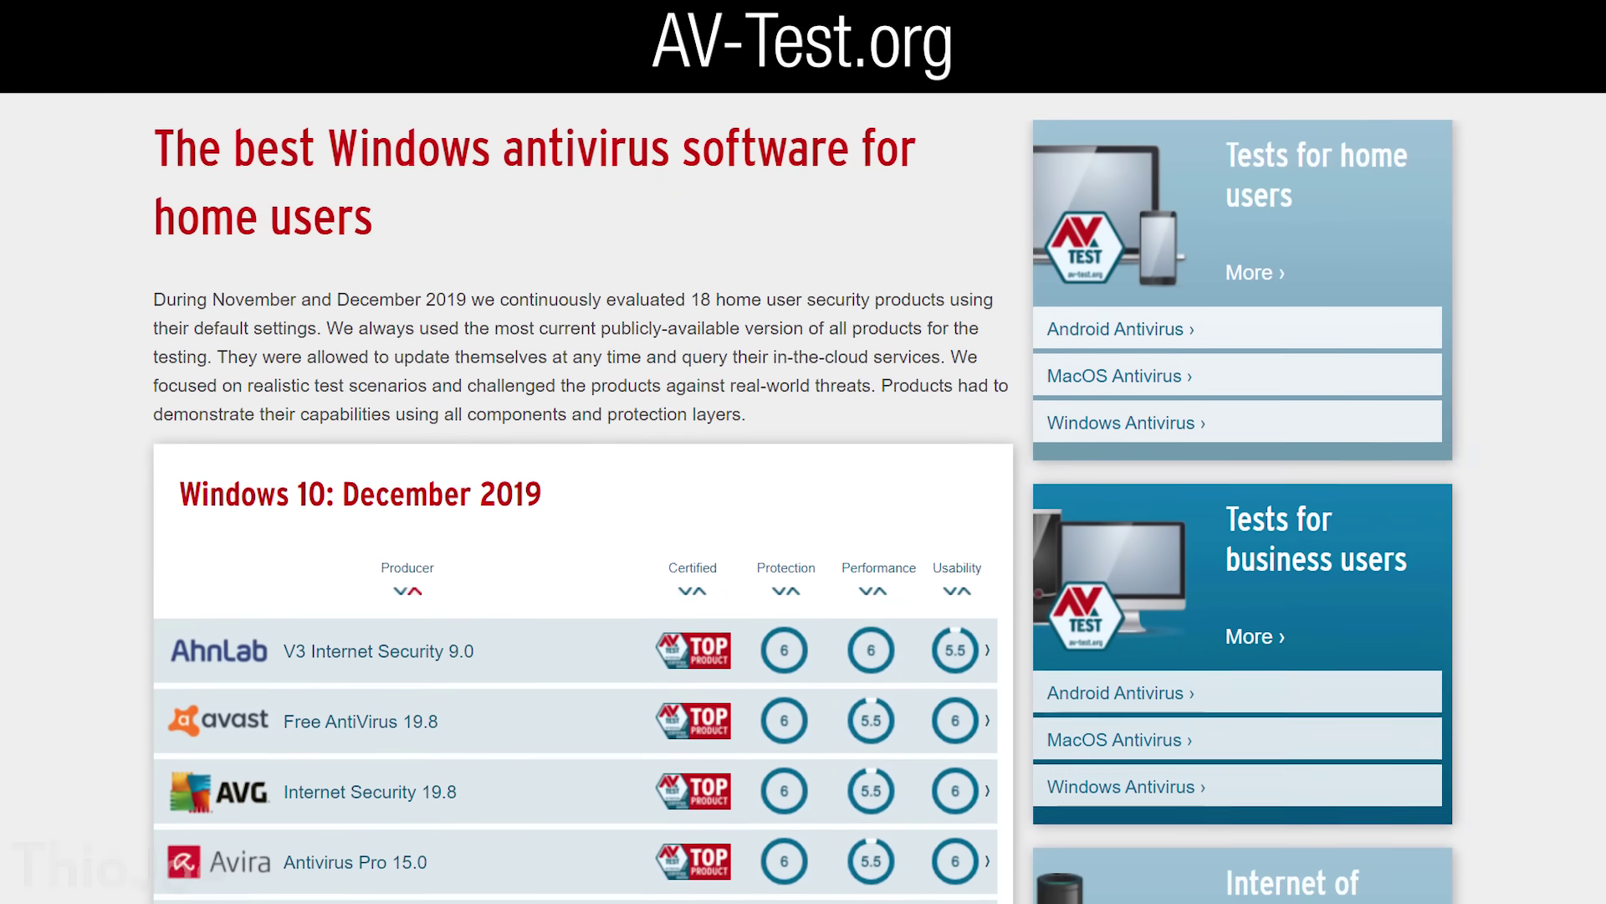
scroll(803, 502, "down", 3)
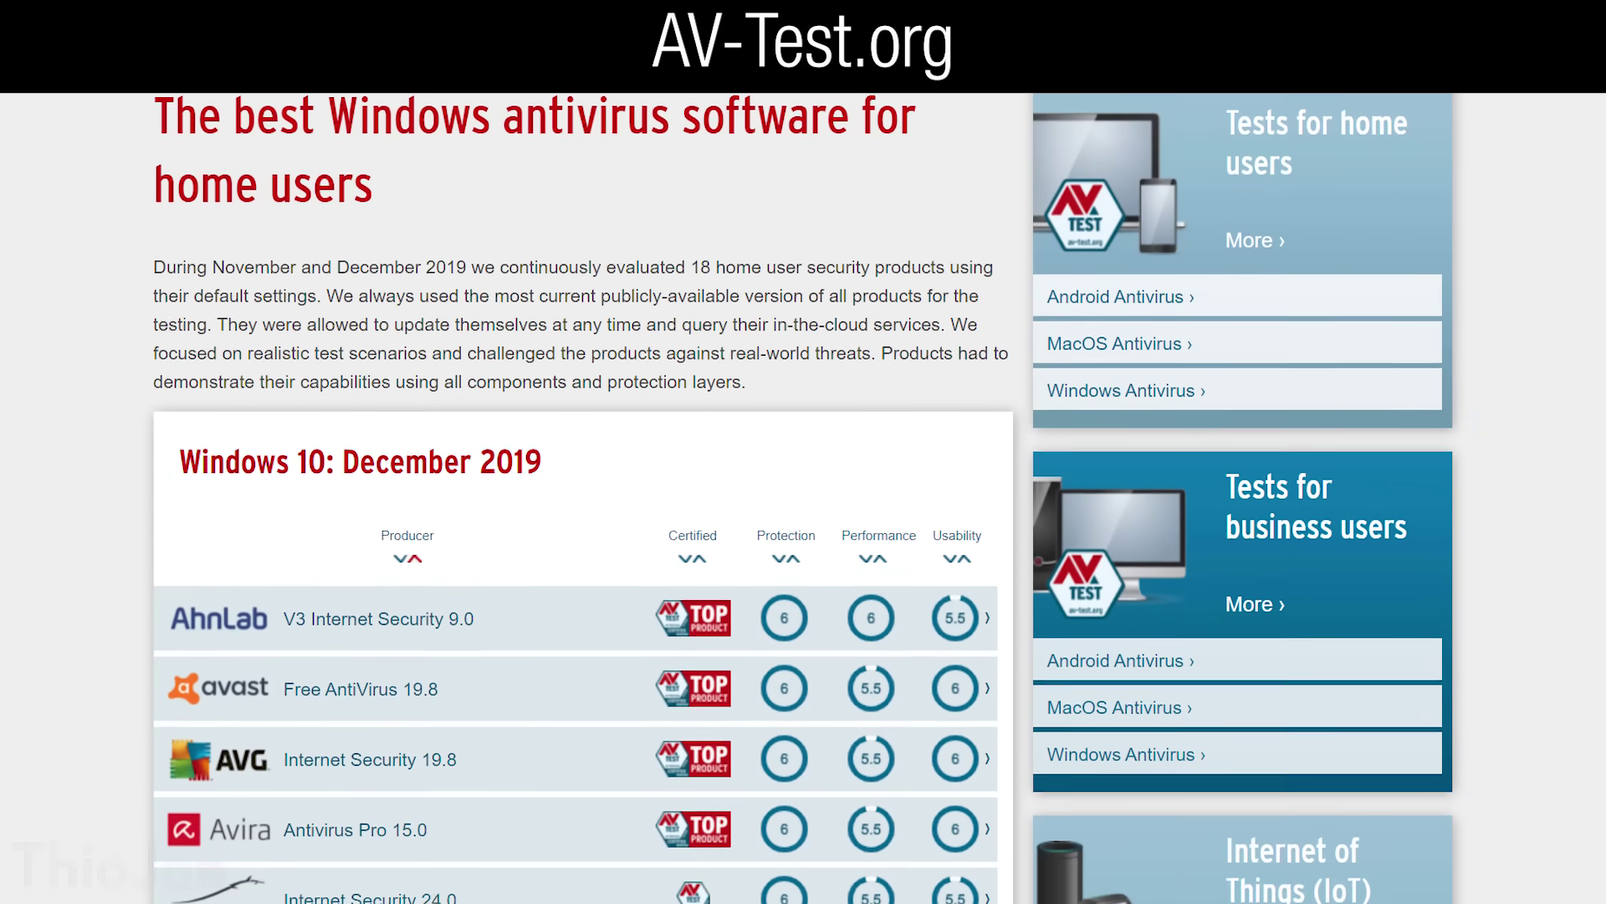
scroll(803, 502, "down", 3)
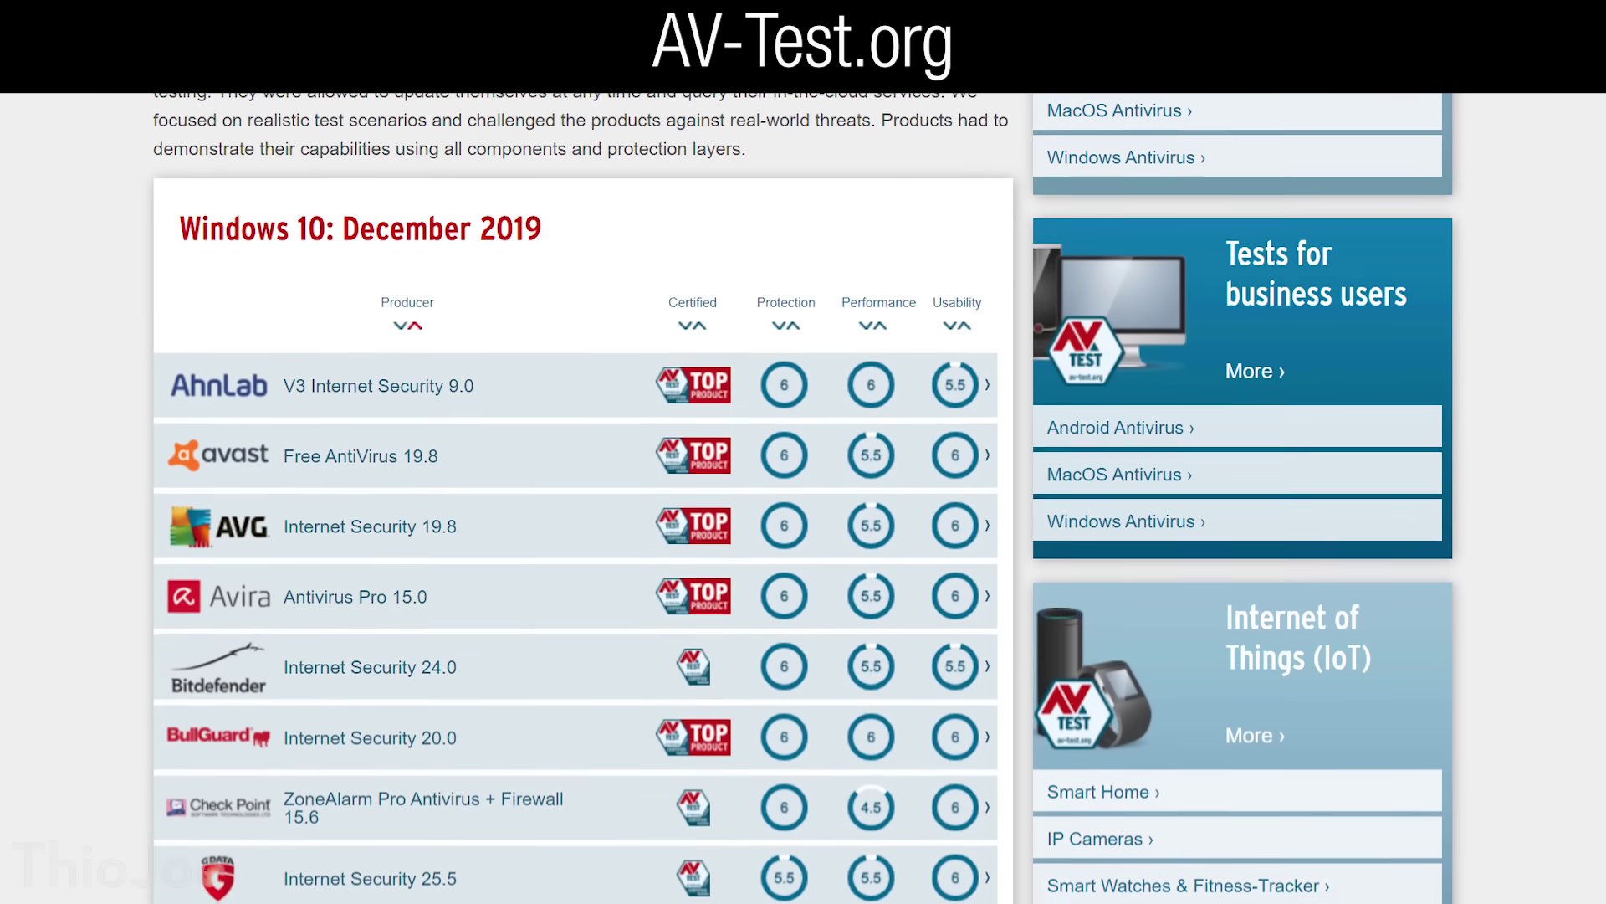
scroll(803, 502, "down", 3)
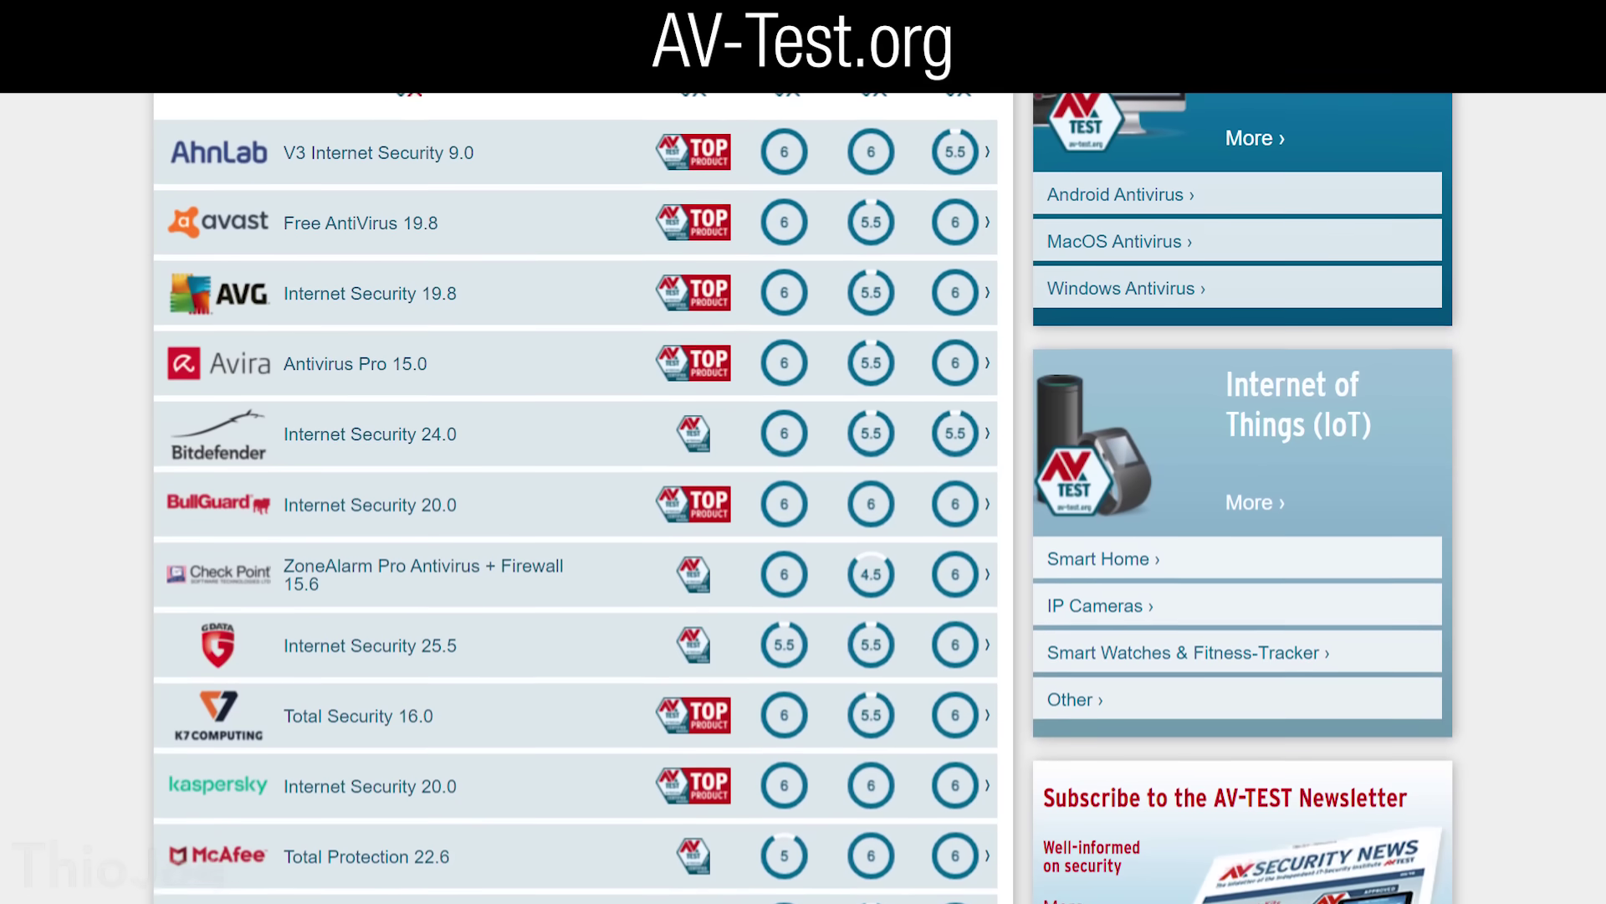
scroll(803, 502, "down", 3)
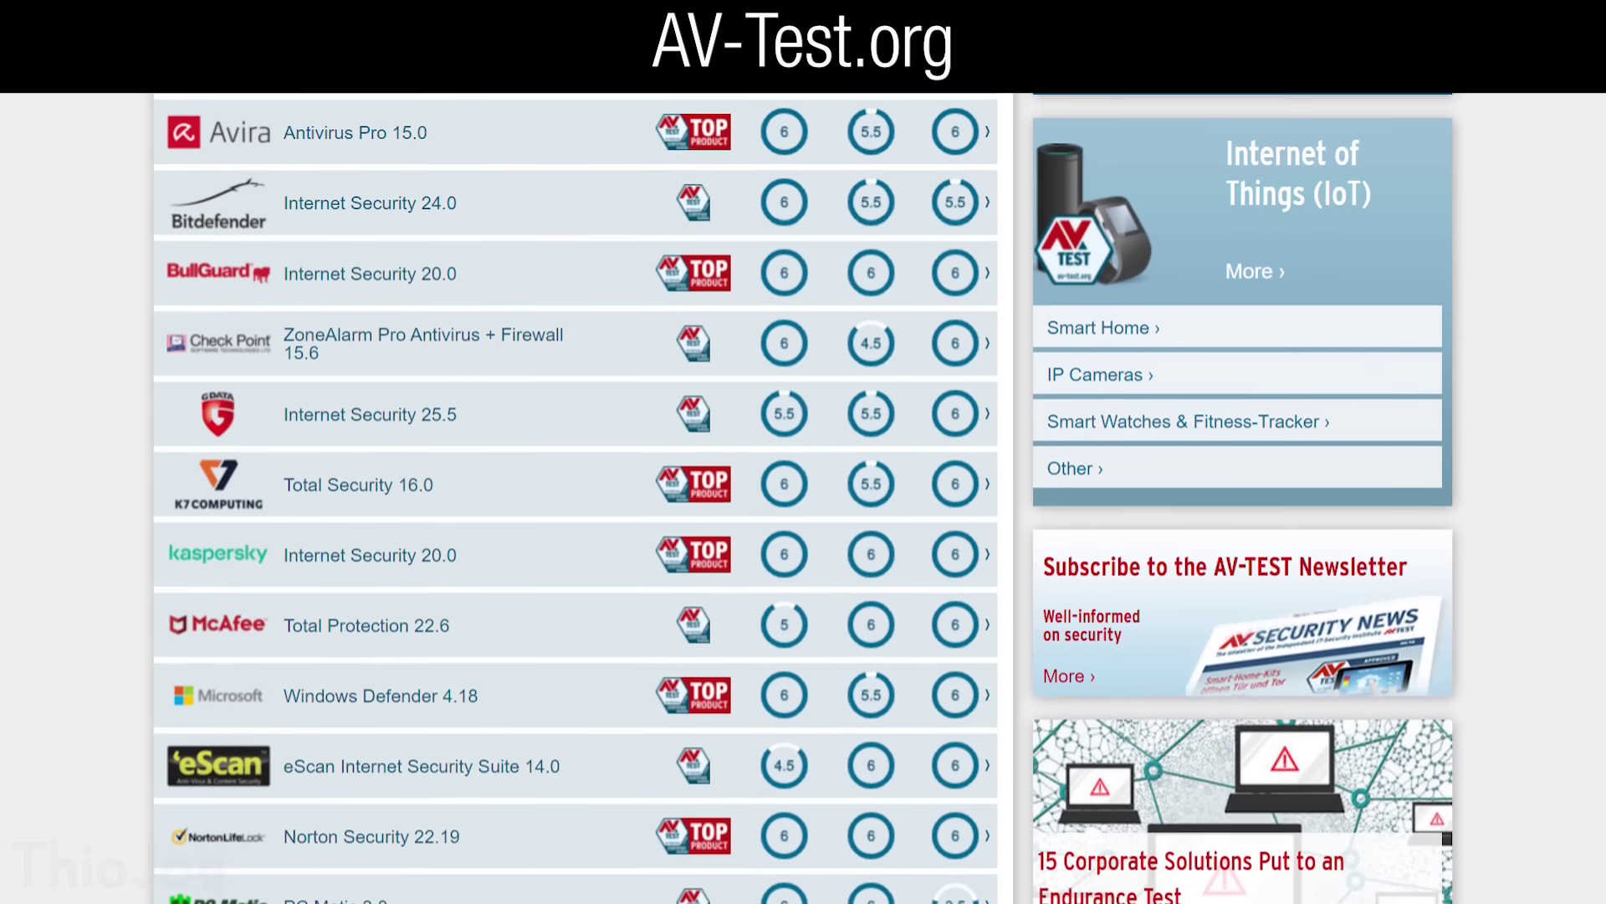
scroll(803, 502, "down", 3)
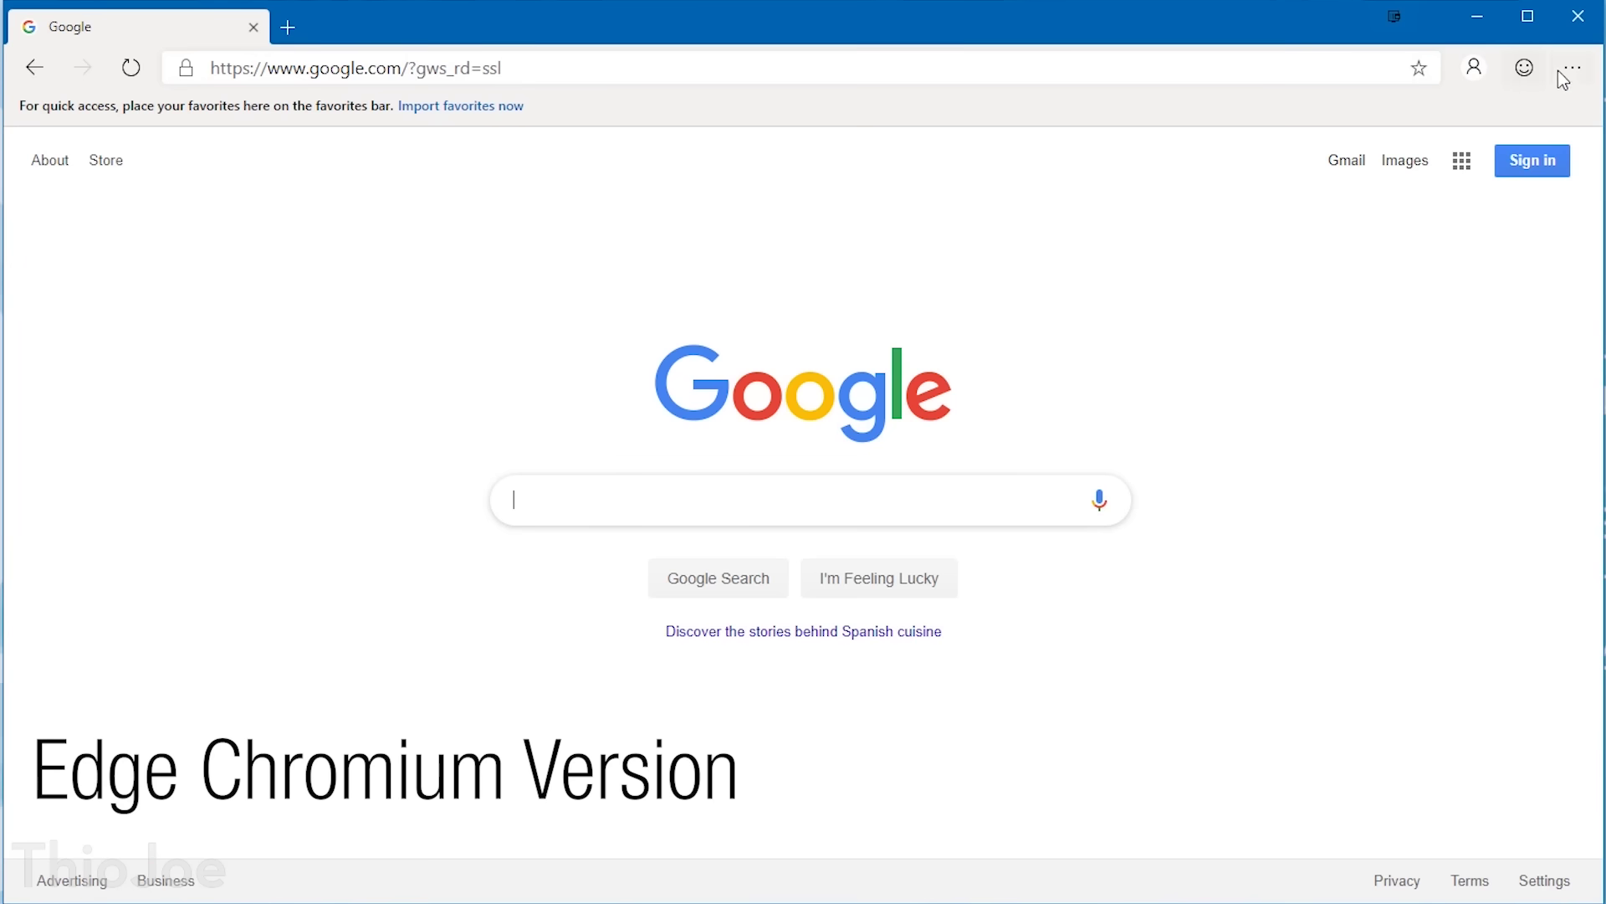
- Open Edge Settings from the "..." menu, landing on the Profiles page
left_click(1571, 71)
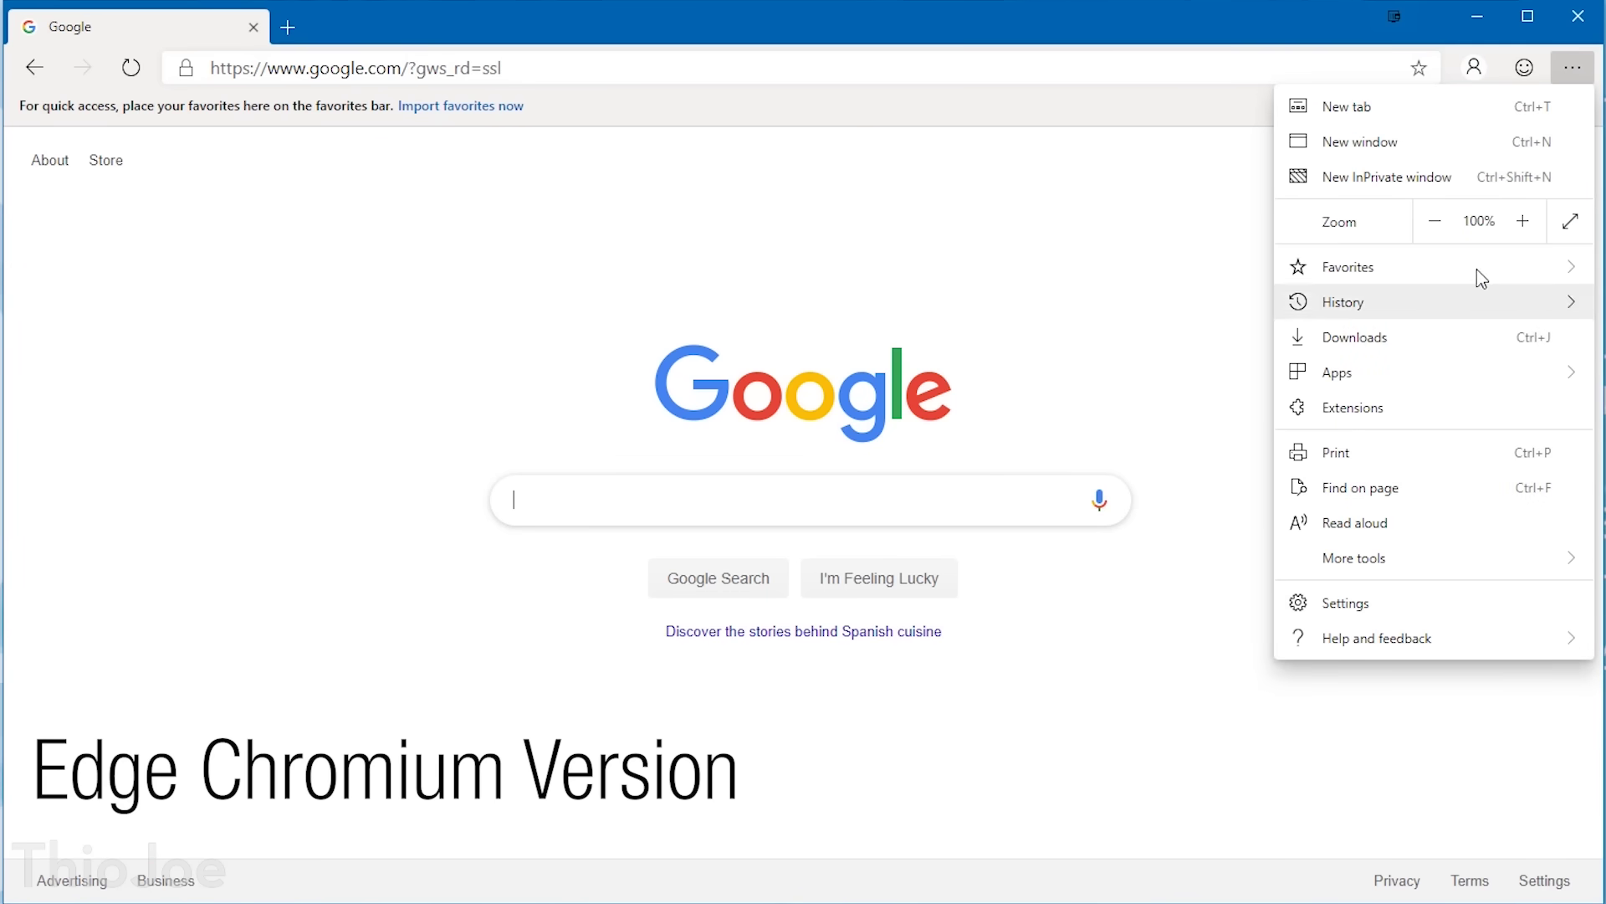
mouse_move(1426, 305)
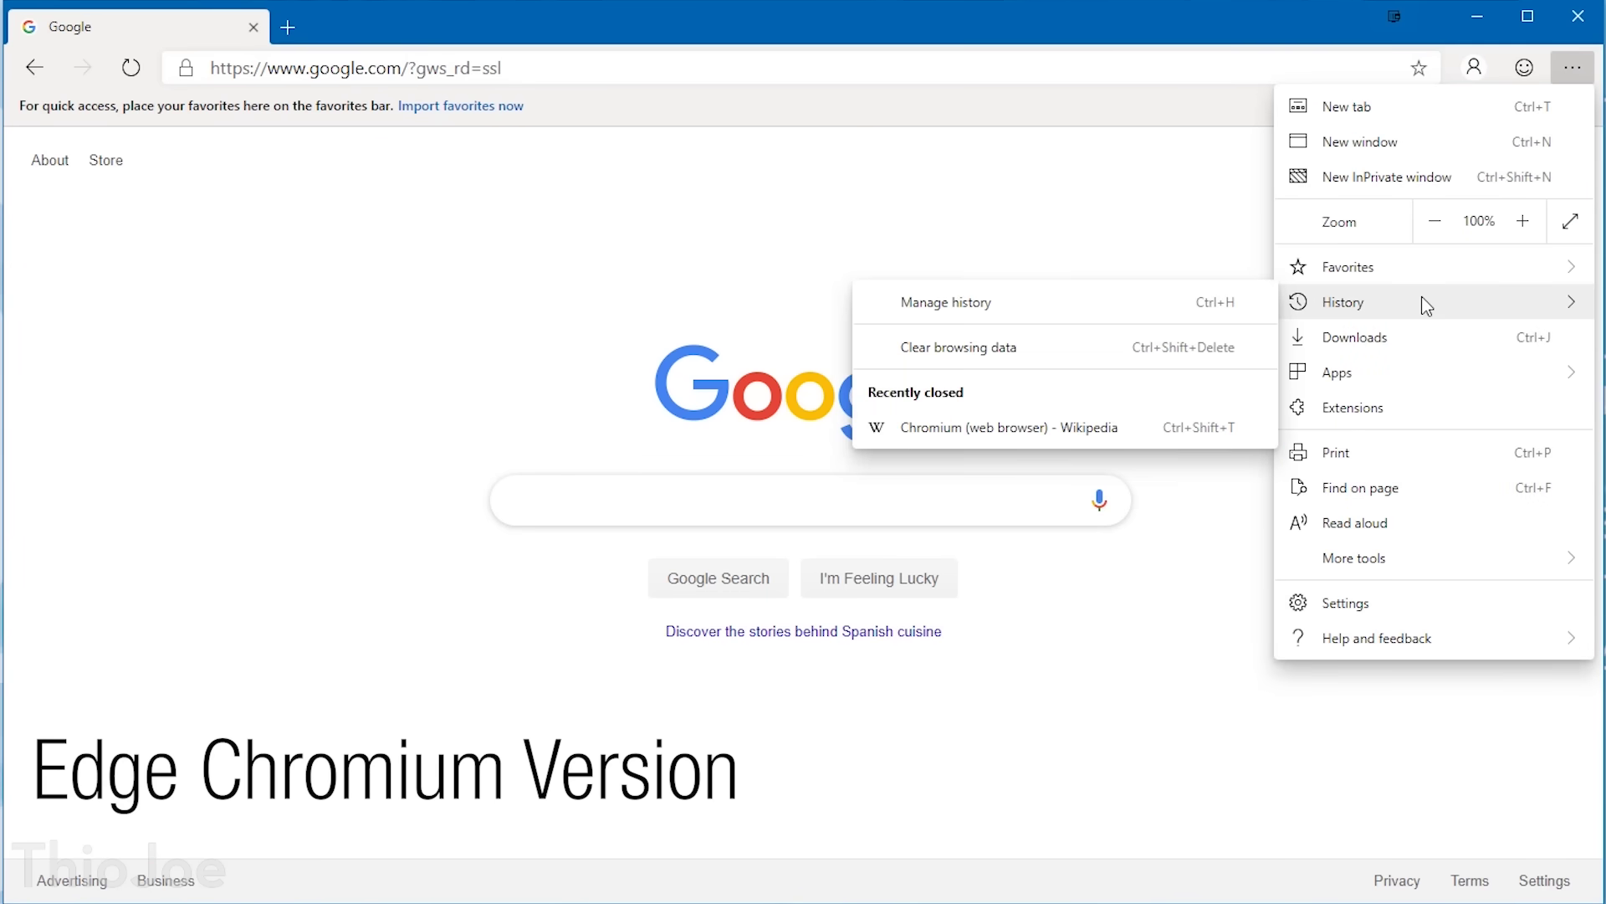
left_click(1356, 603)
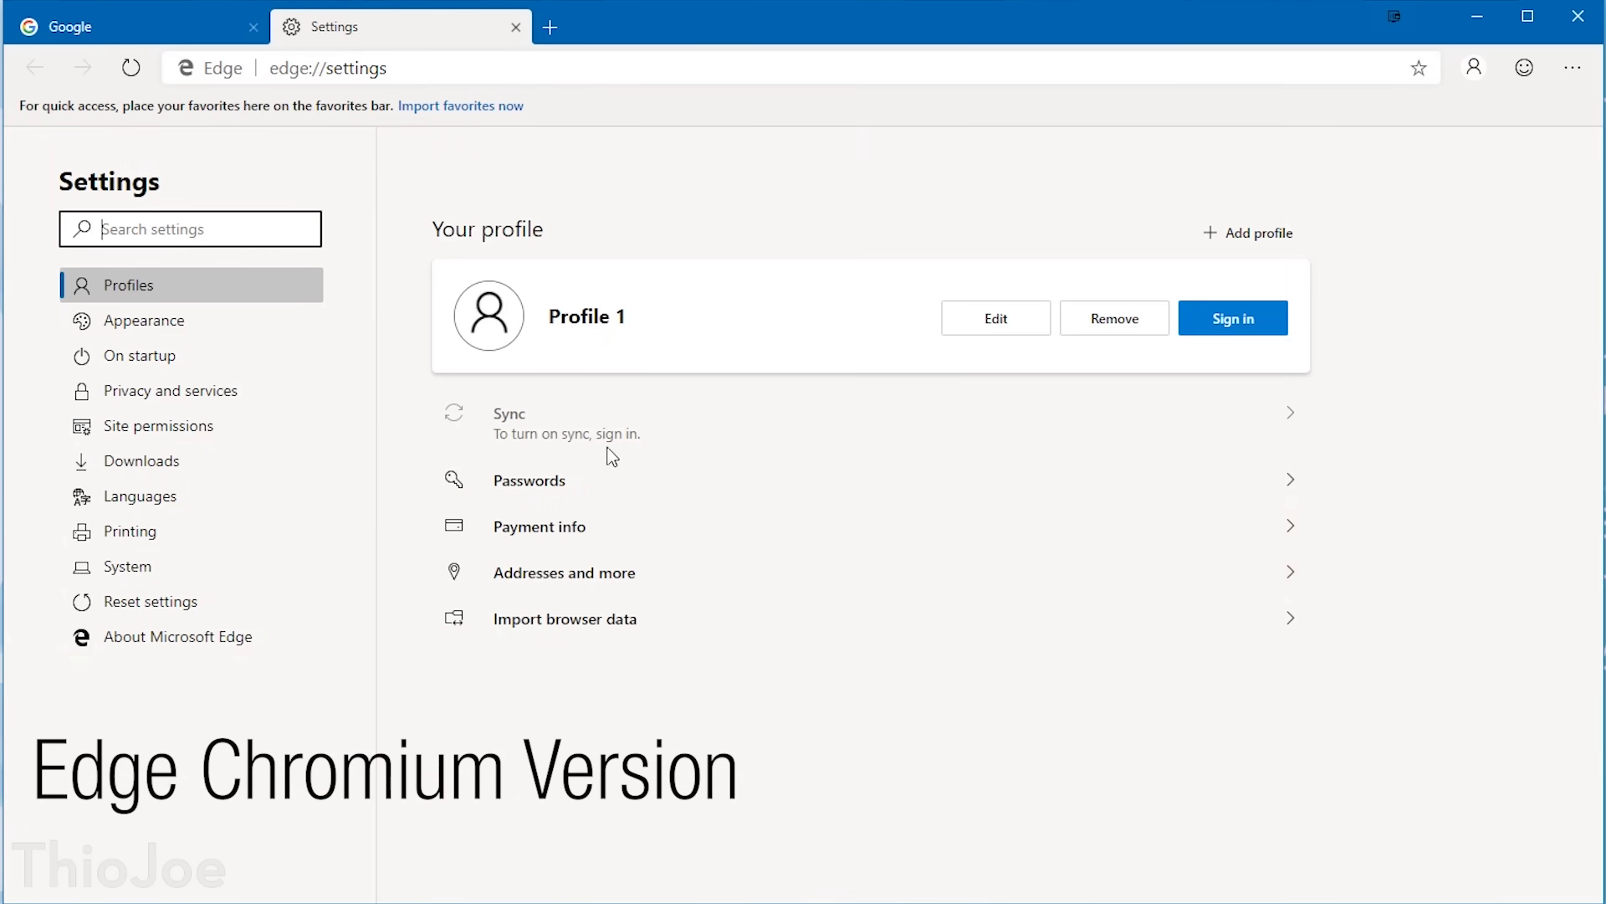